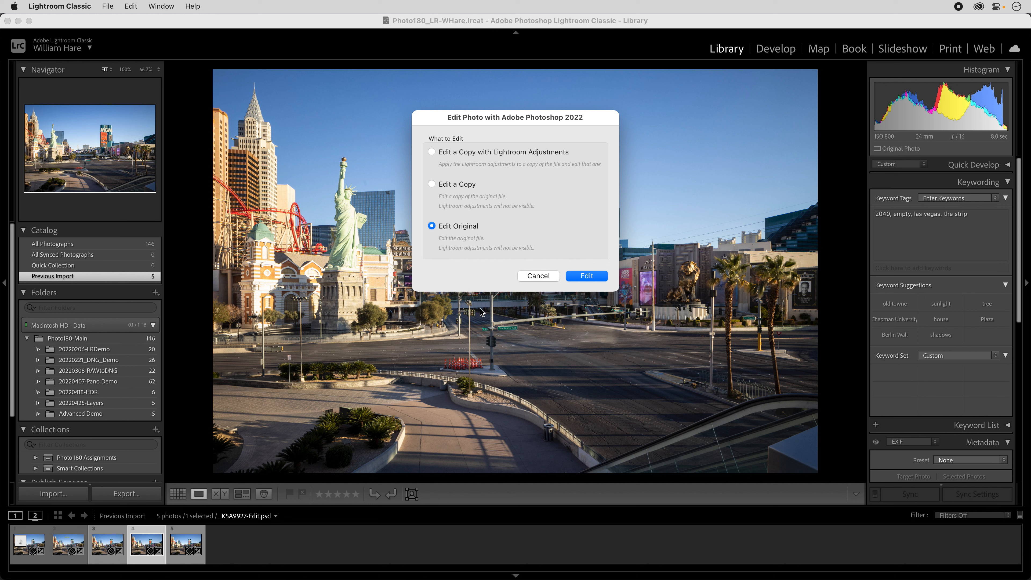
Open the original layered PSD in Adobe Photoshop 2022 without making a copy and activate the Brush tool.
left_click(587, 275)
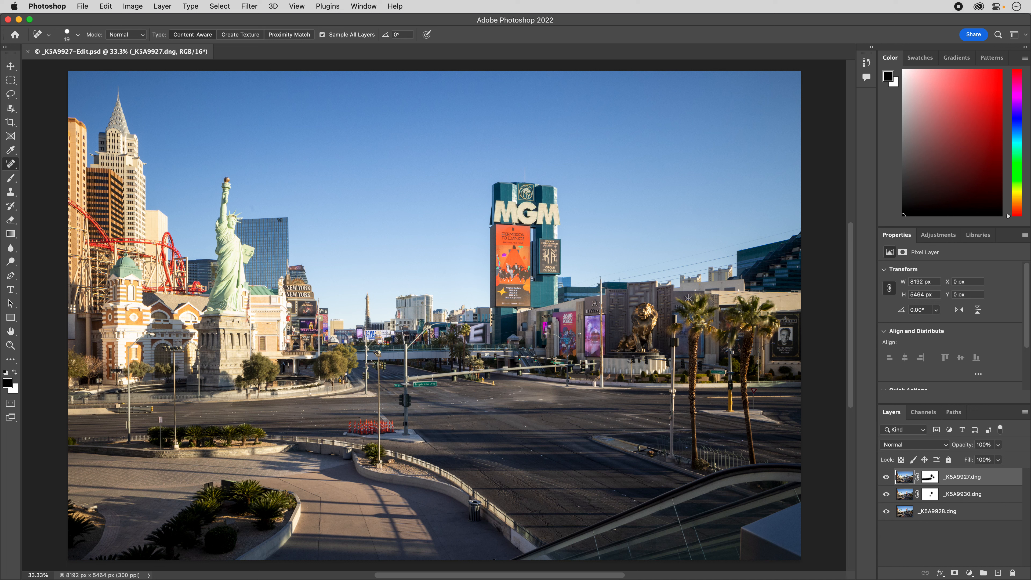
key("b")
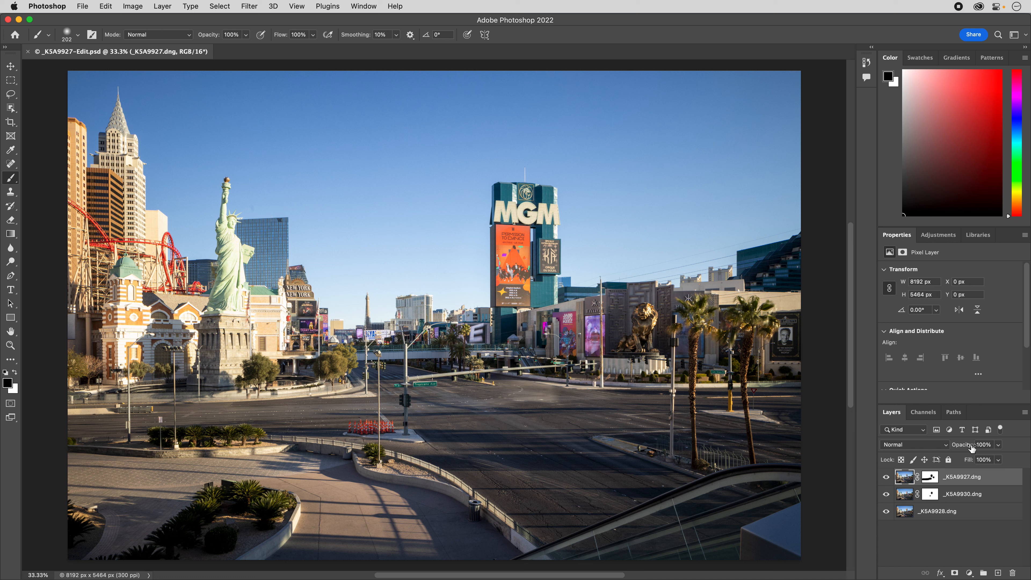
Compare the street scene with and without the topmost photo layer, leaving that layer shown.
left_click(887, 478)
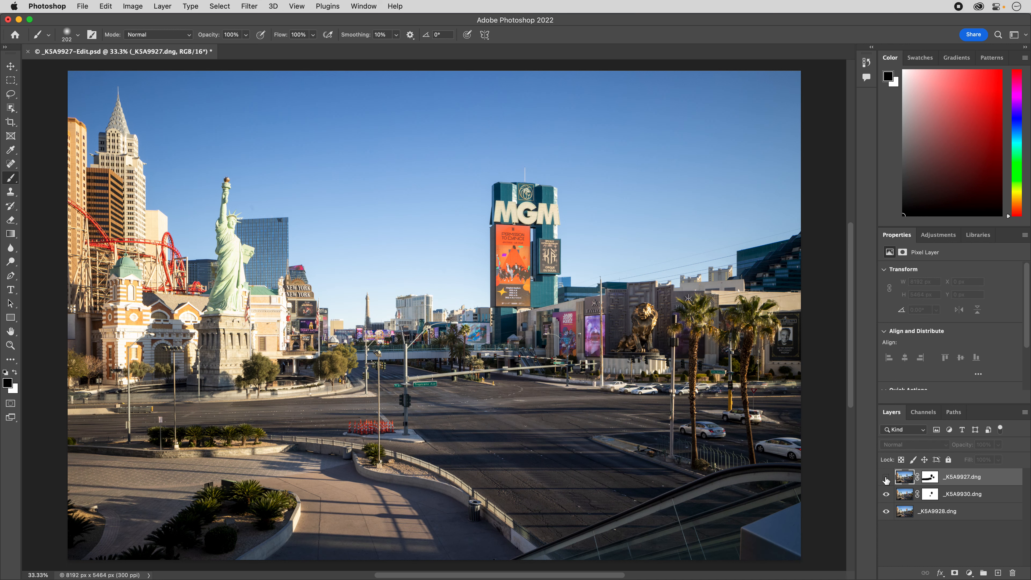
left_click(886, 478)
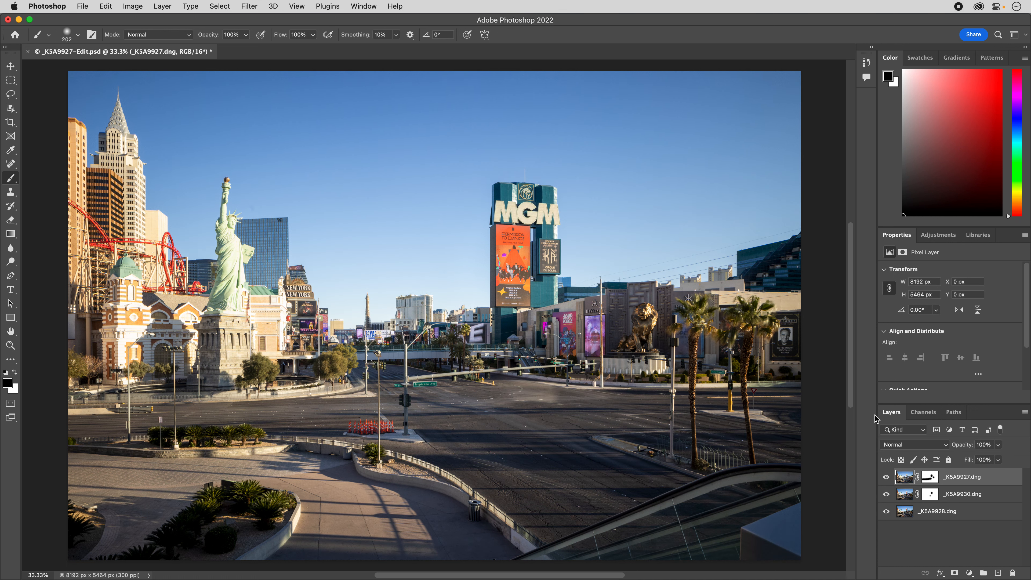
left_click(887, 477)
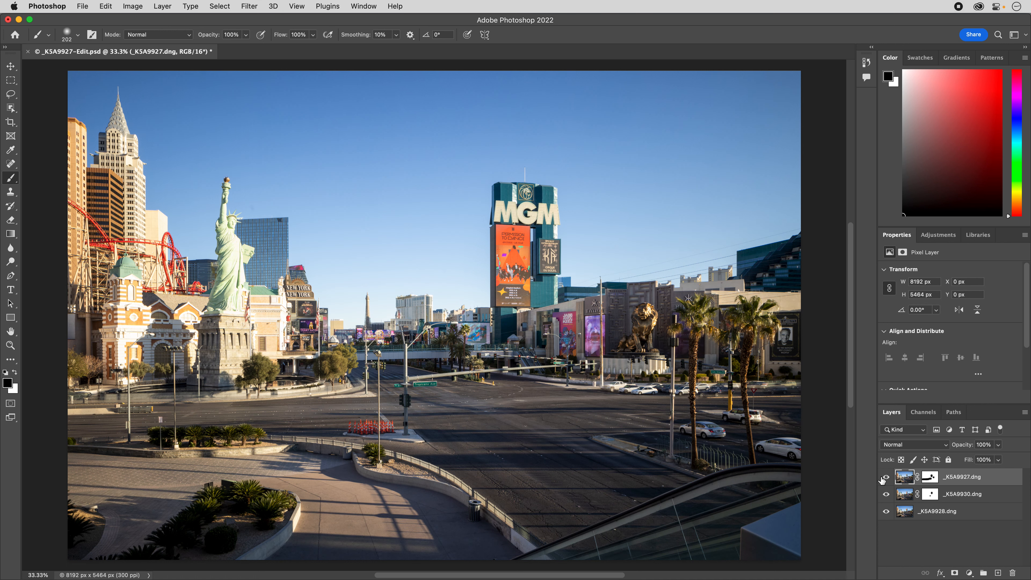
left_click(887, 478)
On the top photo layer's mask, paint black over the light smudge on the road and white over the car by the far curb.
left_click(930, 477)
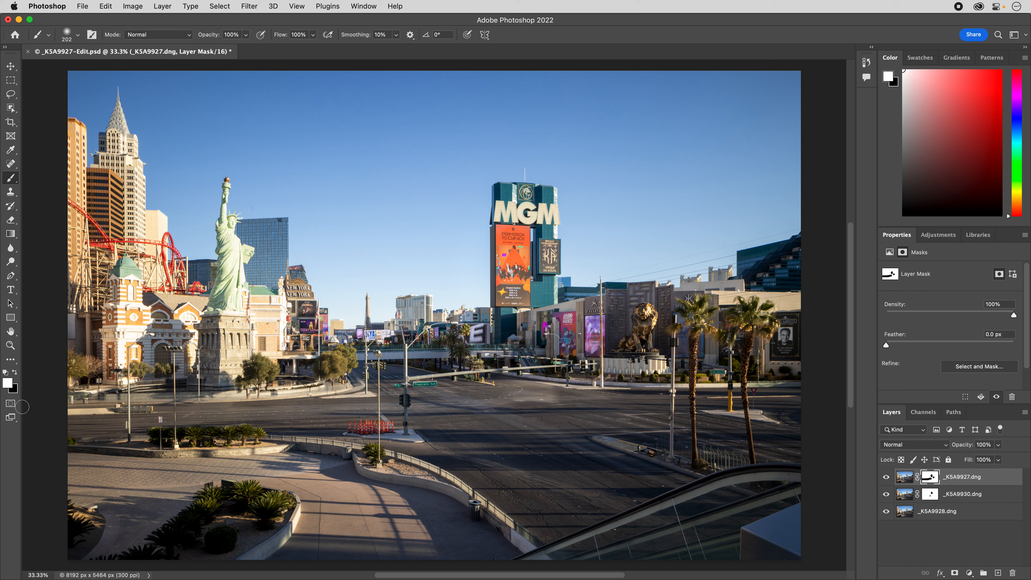
key("Return")
left_click(14, 372)
mouse_move(526, 385)
left_mouse_down()
mouse_move(560, 395)
mouse_move(502, 401)
mouse_move(601, 395)
mouse_move(502, 384)
mouse_move(472, 407)
left_mouse_up()
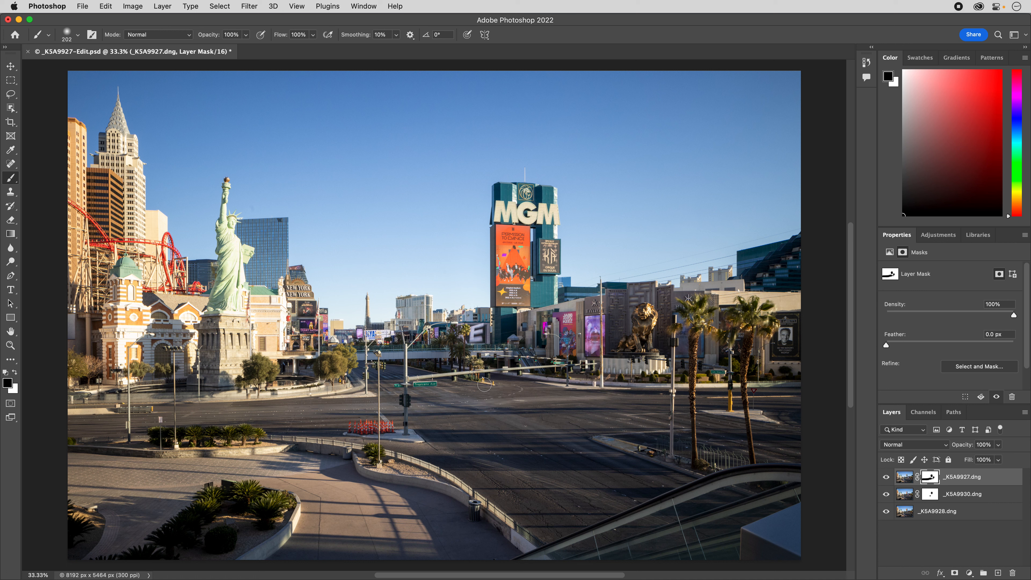
mouse_move(597, 394)
left_mouse_down()
mouse_move(622, 393)
mouse_move(607, 386)
mouse_move(599, 409)
left_mouse_up()
left_click(15, 373)
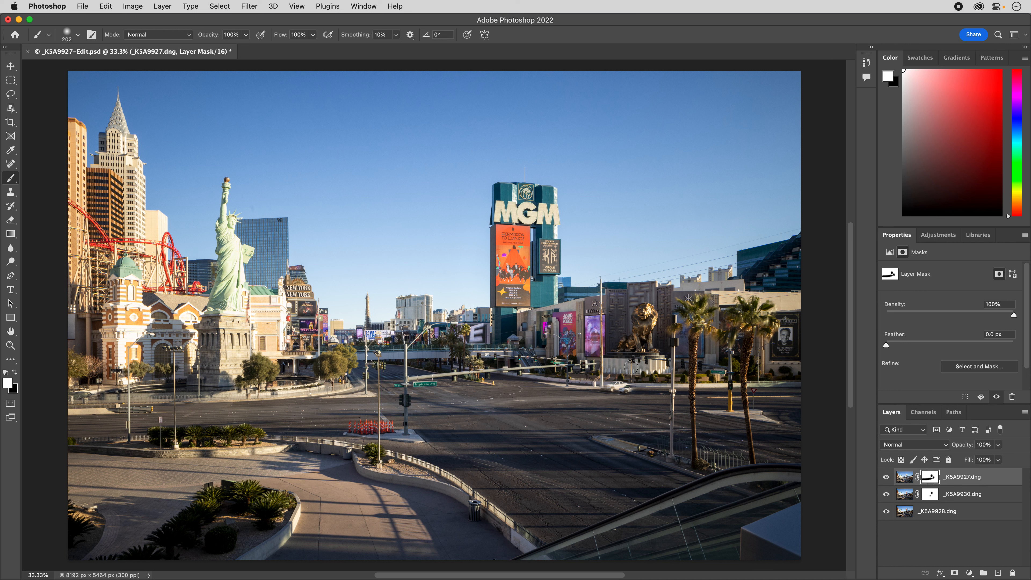
mouse_move(615, 383)
left_mouse_down()
mouse_move(605, 386)
mouse_move(631, 388)
mouse_move(615, 387)
left_mouse_up()
Create a new layer named "Clean Up" above the three photo layers.
left_click(162, 6)
mouse_move(175, 21)
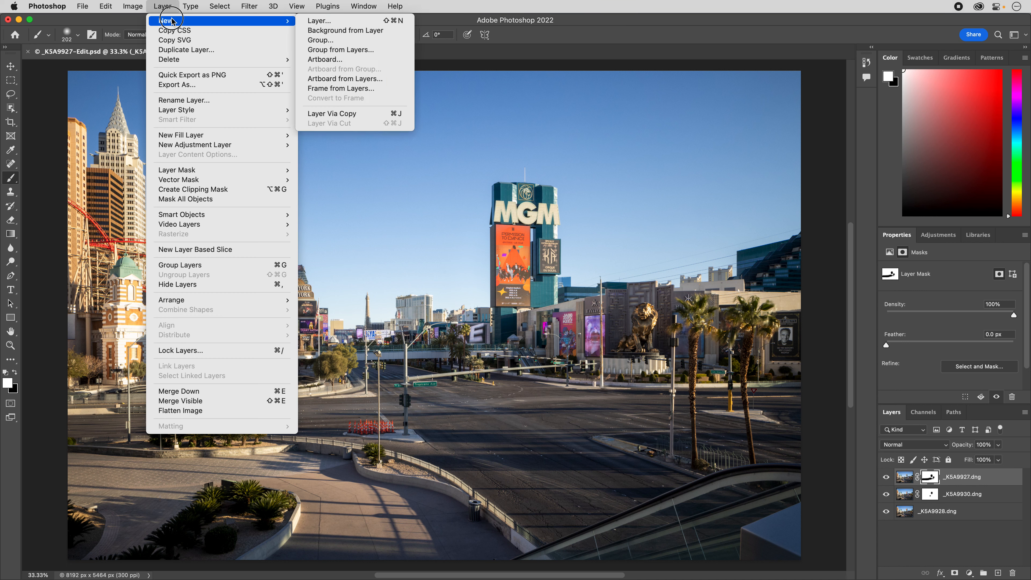
left_click(318, 21)
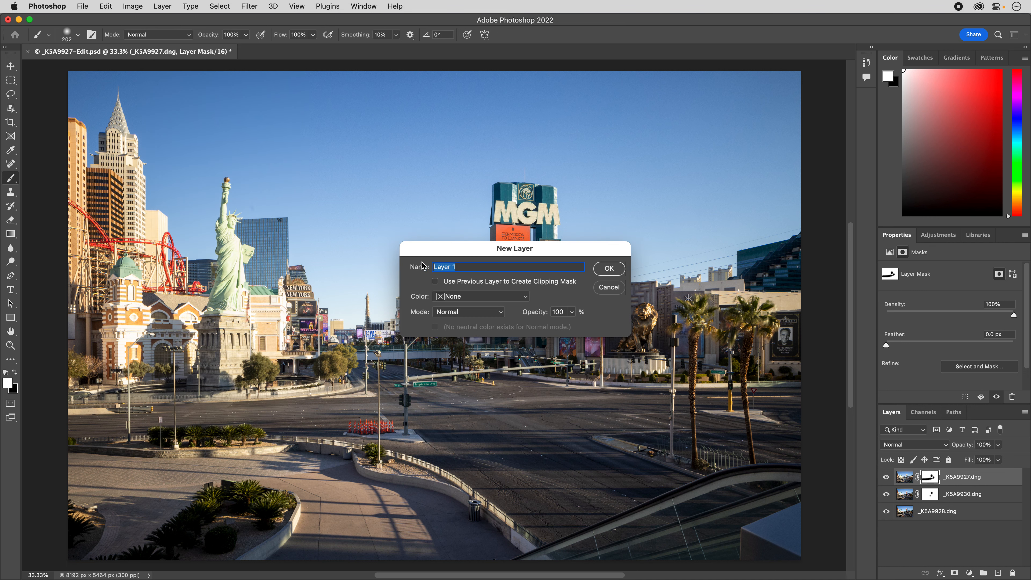
type("Clean Up")
left_click(610, 269)
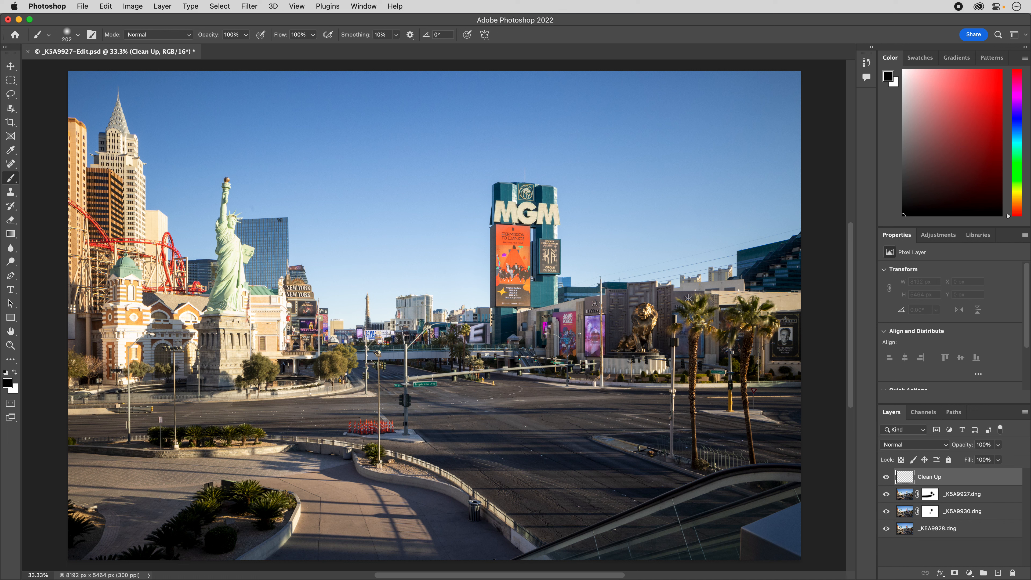
Activate the Spot Healing Brush for retouching on the Clean Up layer, viewed at 100%.
left_click(9, 165)
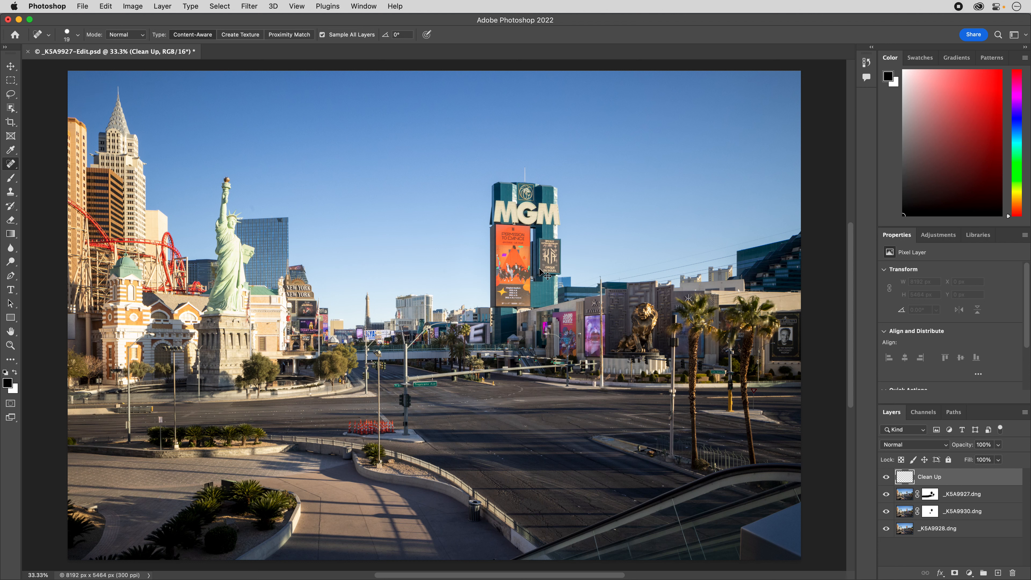
key("super+plus")
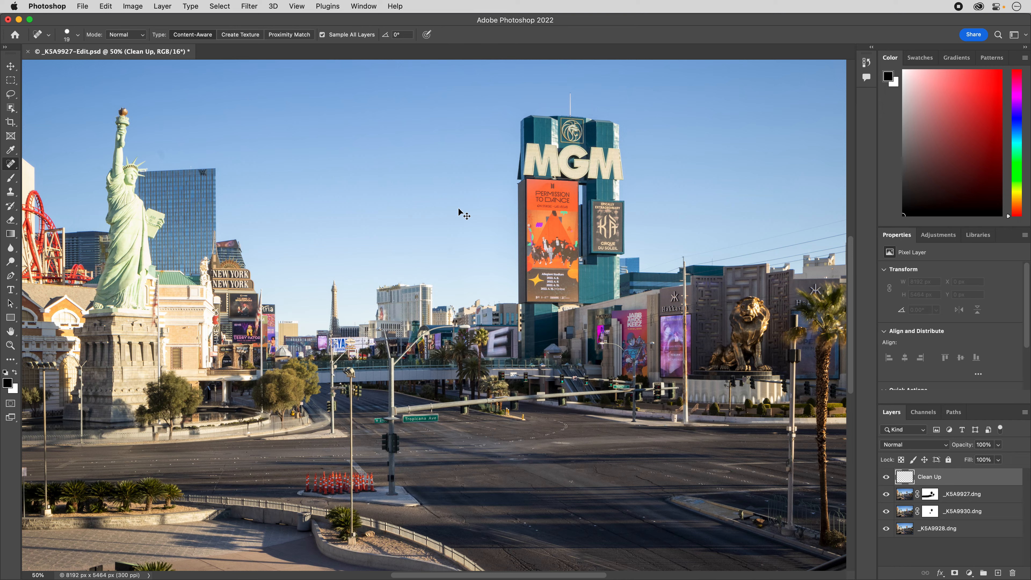
key("super+plus")
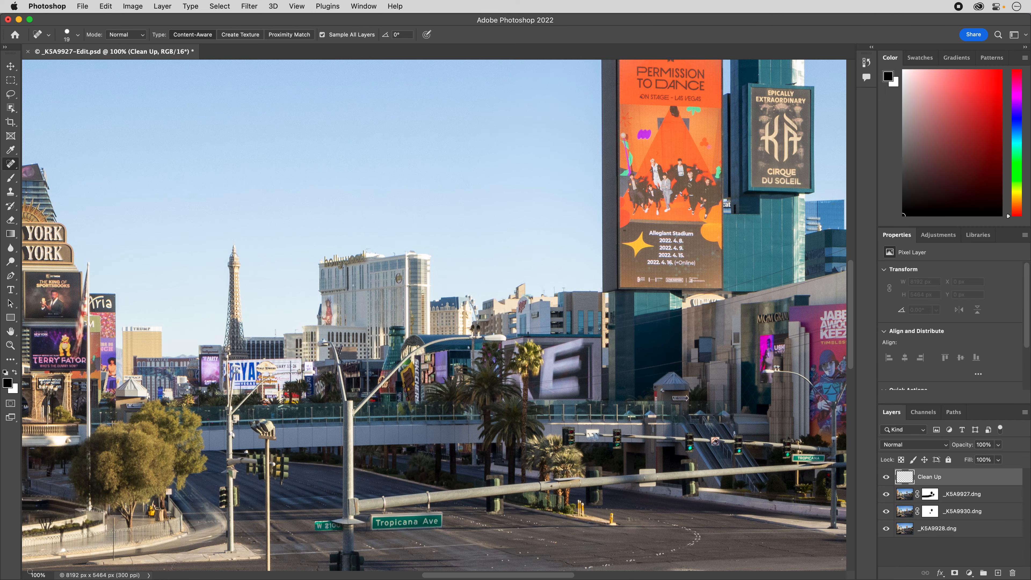
Examine the whole sky for dust spots, from the buildings on the left past the MGM tower to the right edge and back.
left_click_drag(196, 210, 790, 409)
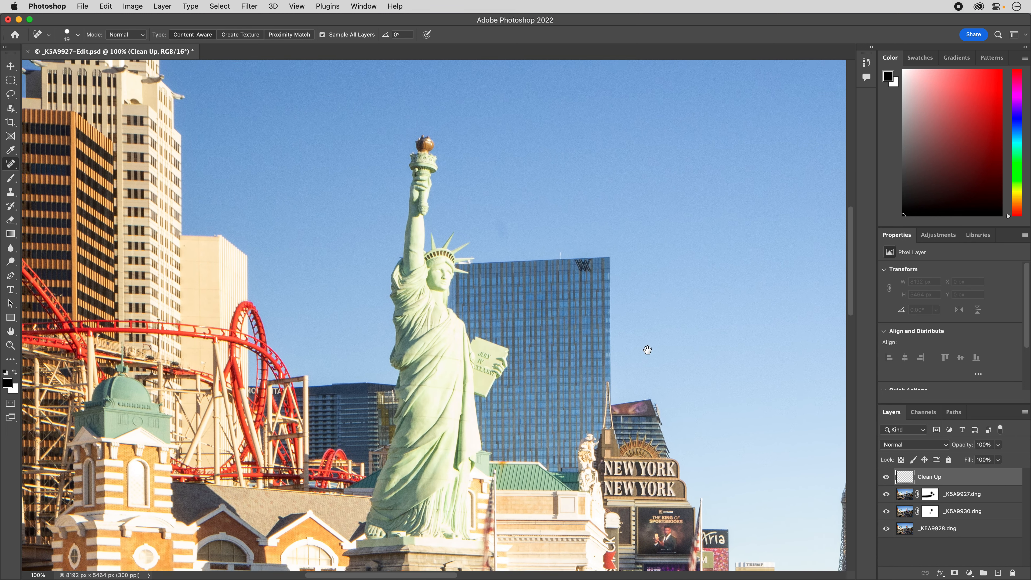
left_click_drag(323, 148, 544, 433)
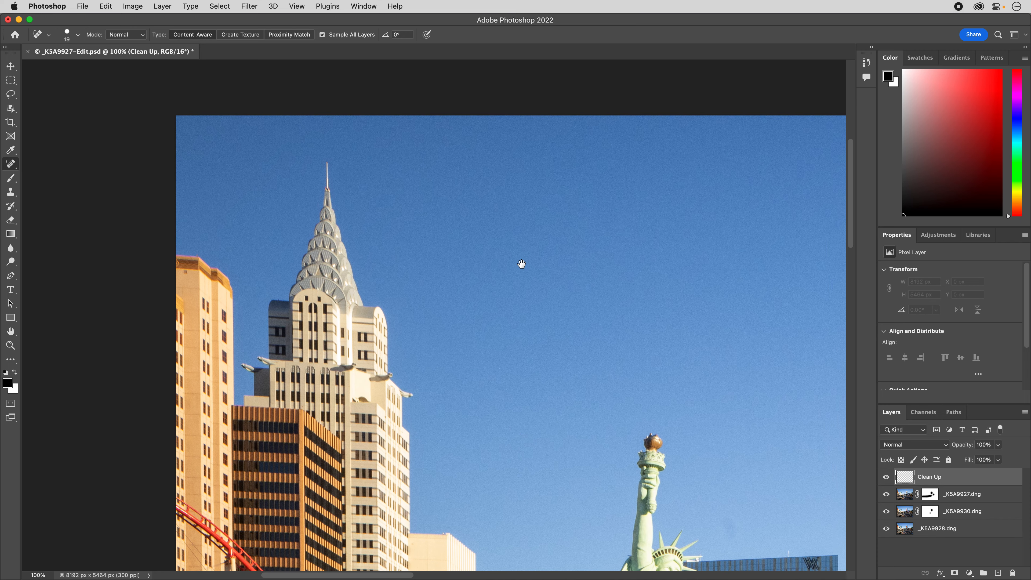
mouse_move(520, 260)
left_mouse_down()
mouse_move(472, 278)
mouse_move(452, 235)
mouse_move(419, 223)
left_mouse_up()
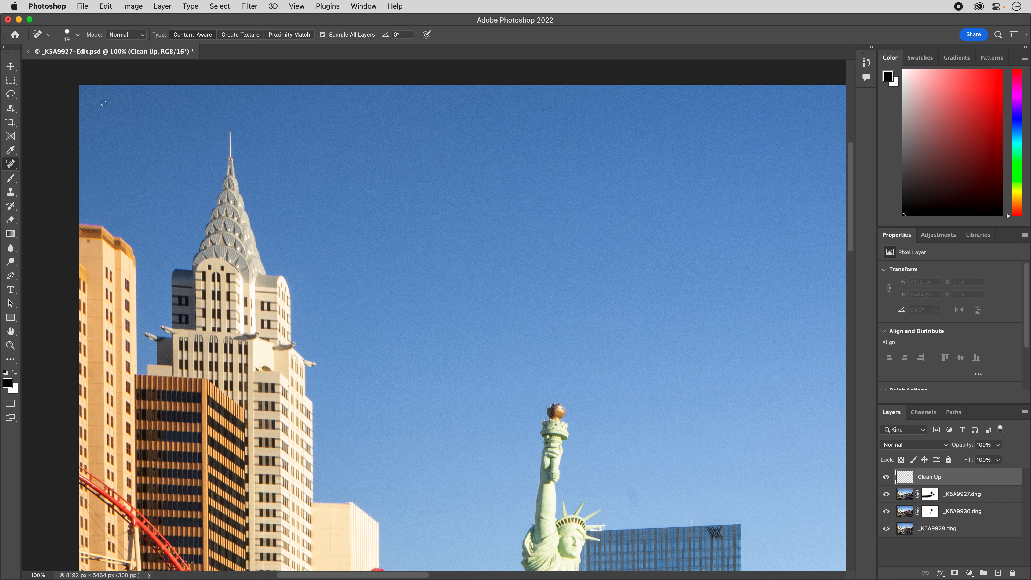
mouse_move(699, 213)
left_mouse_down()
mouse_move(337, 217)
mouse_move(268, 232)
left_mouse_up()
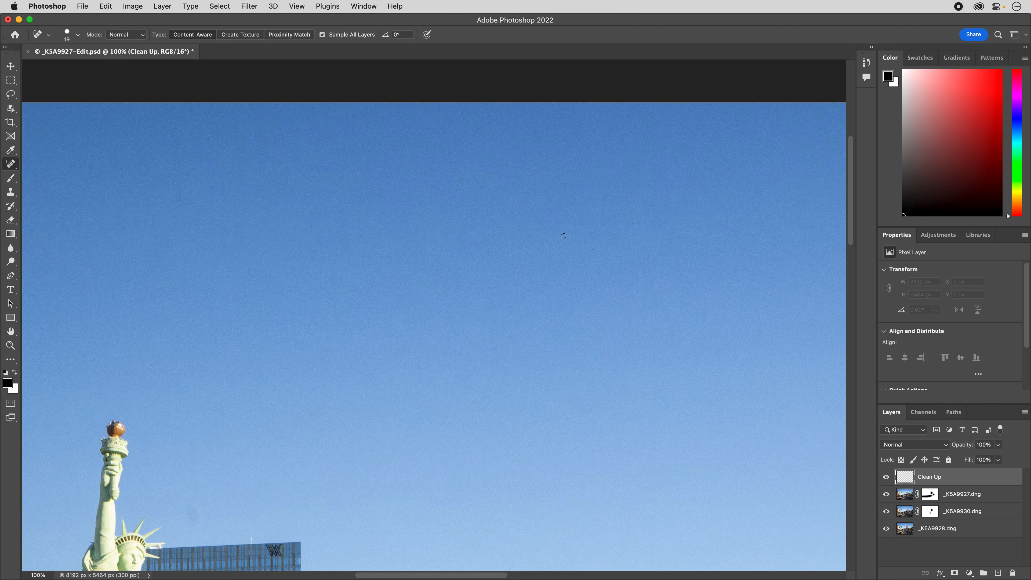
left_click_drag(536, 331, 426, 329)
left_click_drag(577, 319, 426, 323)
left_click_drag(635, 344, 521, 334)
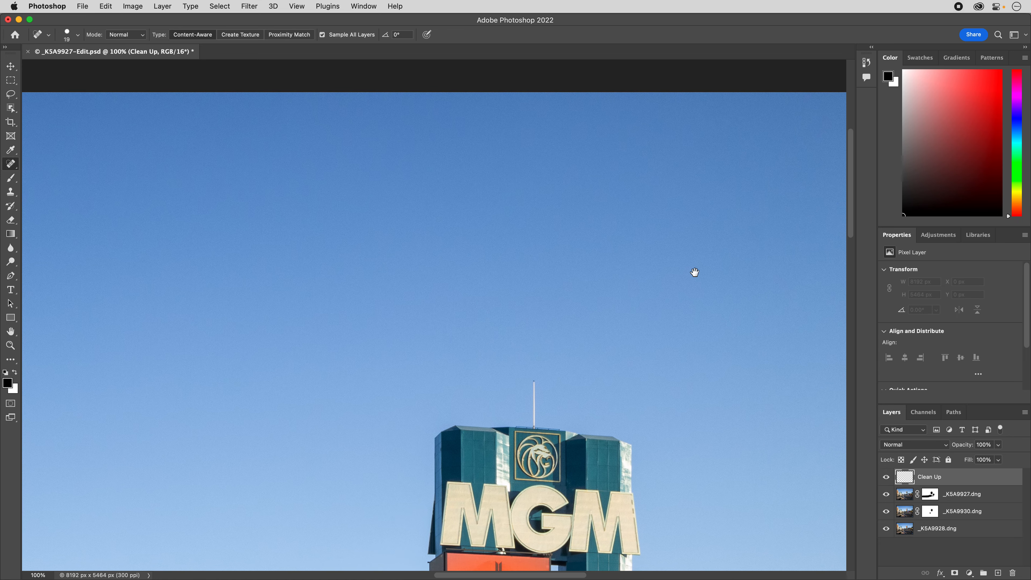
scroll(574, 270, "right", 10)
left_click_drag(641, 290, 423, 306)
left_click_drag(535, 320, 537, 150)
left_click_drag(485, 284, 554, 288)
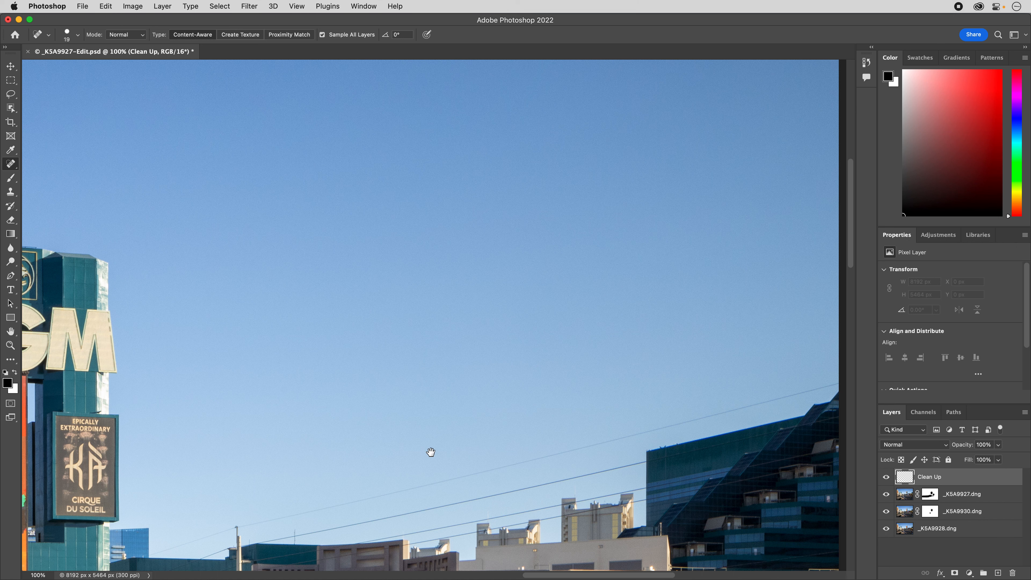
left_click_drag(505, 463, 728, 415)
left_click_drag(358, 439, 424, 460)
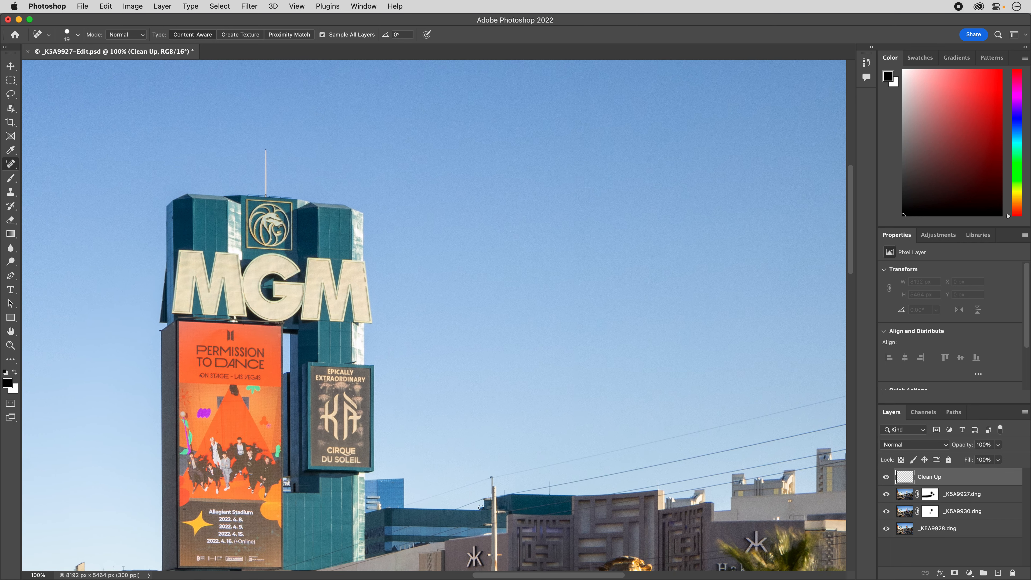
left_click_drag(434, 413, 729, 373)
left_click_drag(405, 432, 576, 403)
left_click_drag(449, 416, 598, 401)
left_click_drag(415, 447, 678, 419)
left_click_drag(374, 423, 596, 405)
Heal the first white specks on the road to the right of the Tropicana Ave sign.
left_click_drag(369, 414, 483, 199)
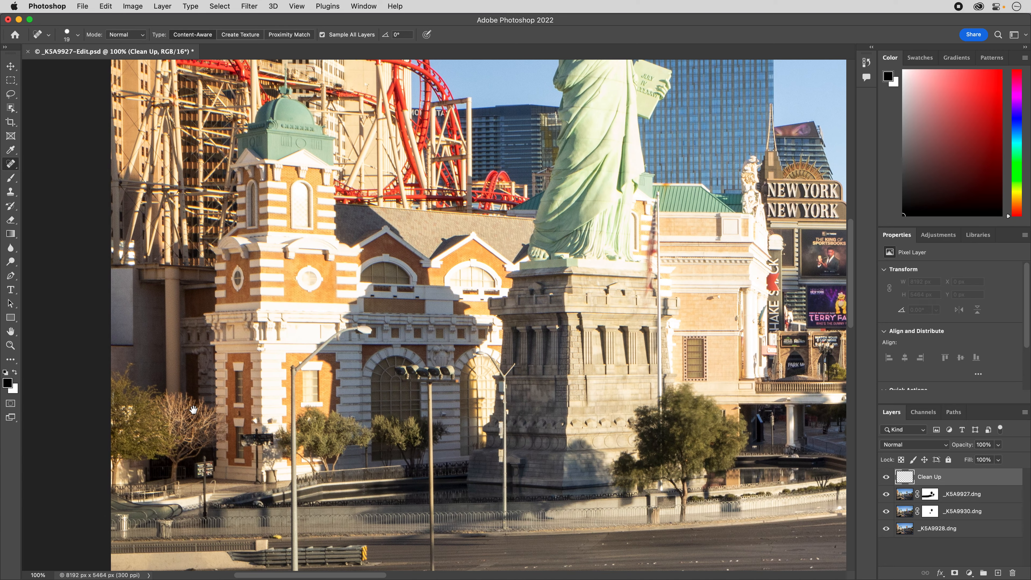
left_click_drag(630, 373, 256, 369)
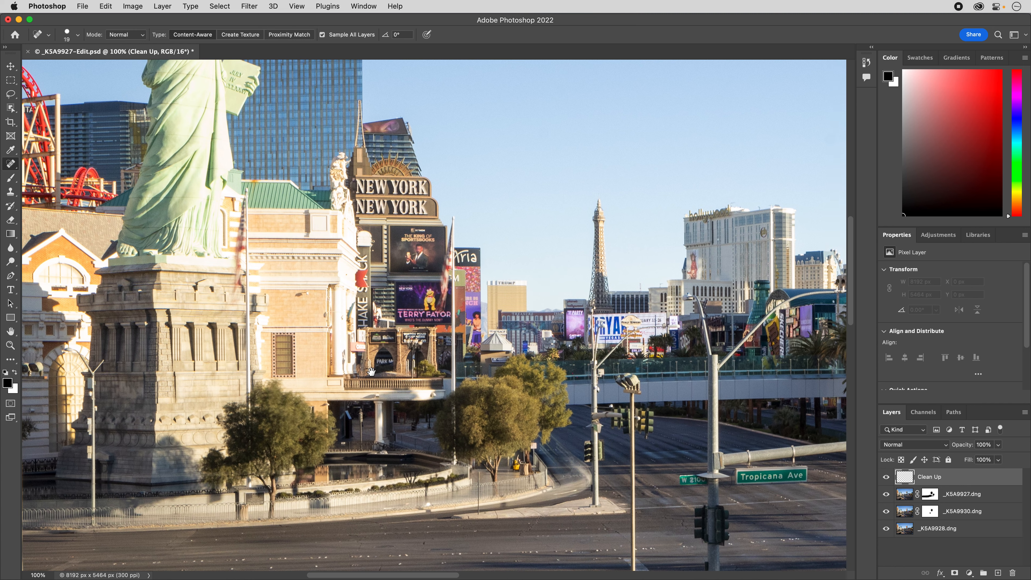
left_click_drag(450, 368, 389, 375)
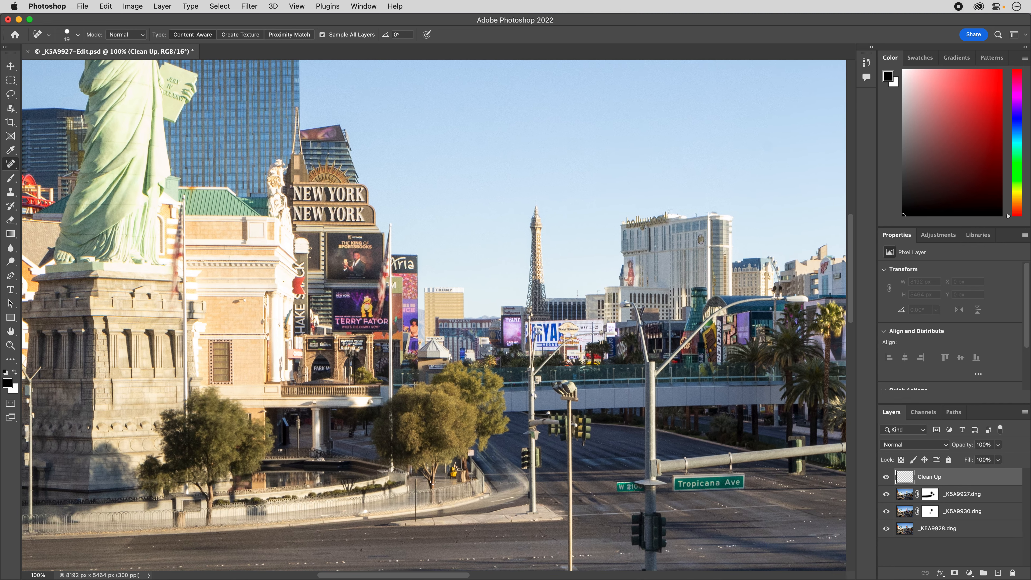
left_click_drag(606, 461, 359, 457)
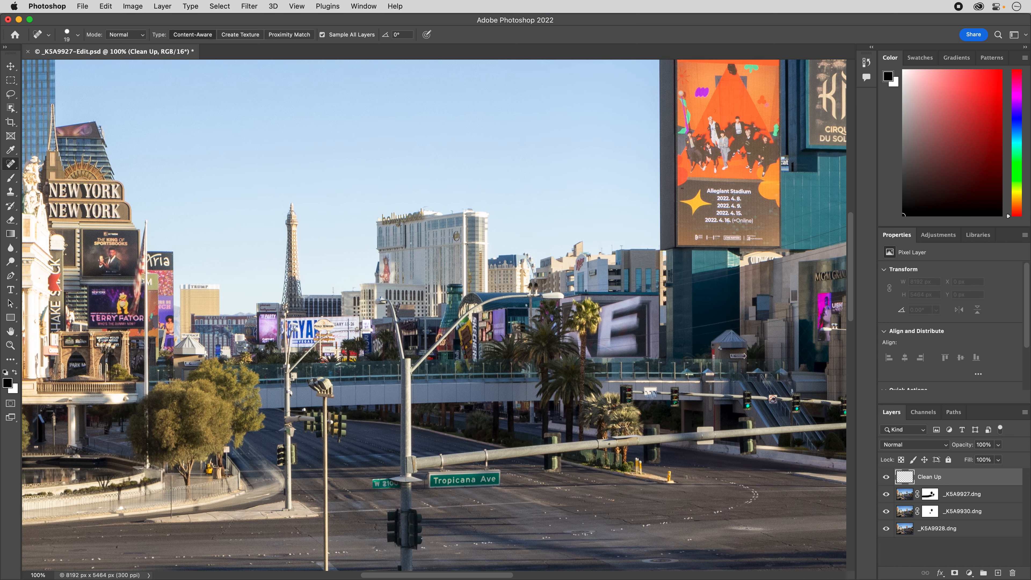
mouse_move(640, 427)
left_mouse_down()
mouse_move(440, 429)
mouse_move(492, 419)
mouse_move(479, 413)
left_mouse_up()
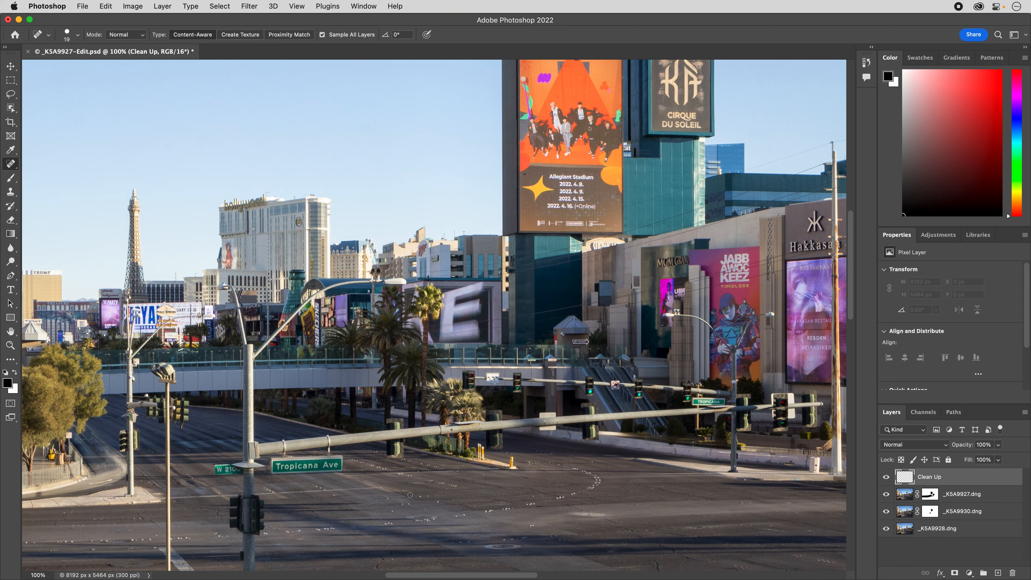
left_click_drag(389, 500, 422, 497)
left_click(429, 496)
left_click(438, 502)
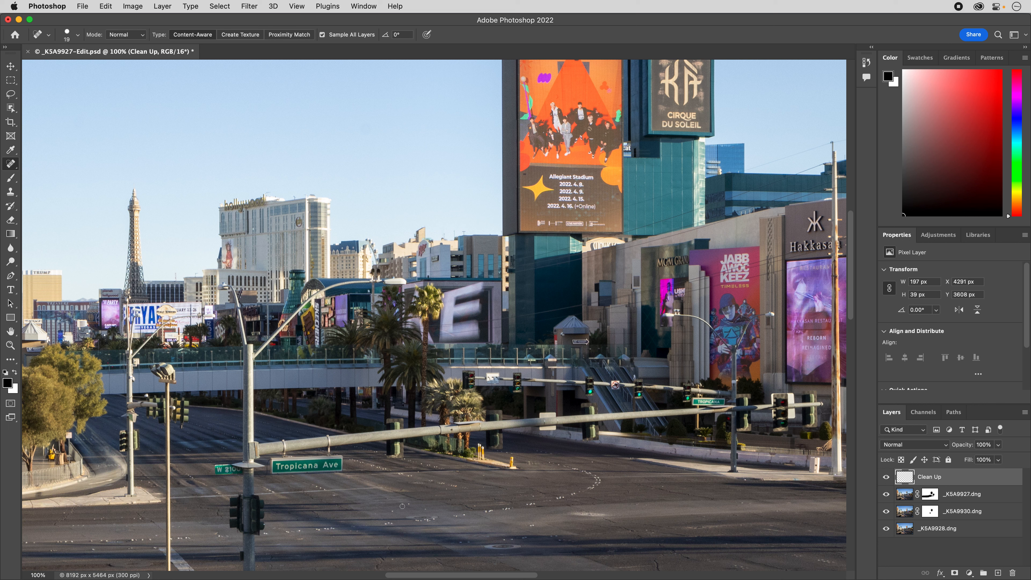
Heal further specks across the middle of the intersection, below the long traffic light arm.
left_click(409, 504)
left_click(402, 505)
left_click(427, 510)
left_click(476, 506)
left_click(535, 496)
left_click(530, 526)
mouse_move(579, 515)
left_mouse_down()
mouse_move(607, 513)
mouse_move(567, 514)
mouse_move(608, 514)
mouse_move(567, 516)
mouse_move(601, 514)
mouse_move(575, 518)
left_mouse_up()
Heal the marks on the road in front of the golden lion statue and its fountain.
left_click_drag(722, 486, 512, 486)
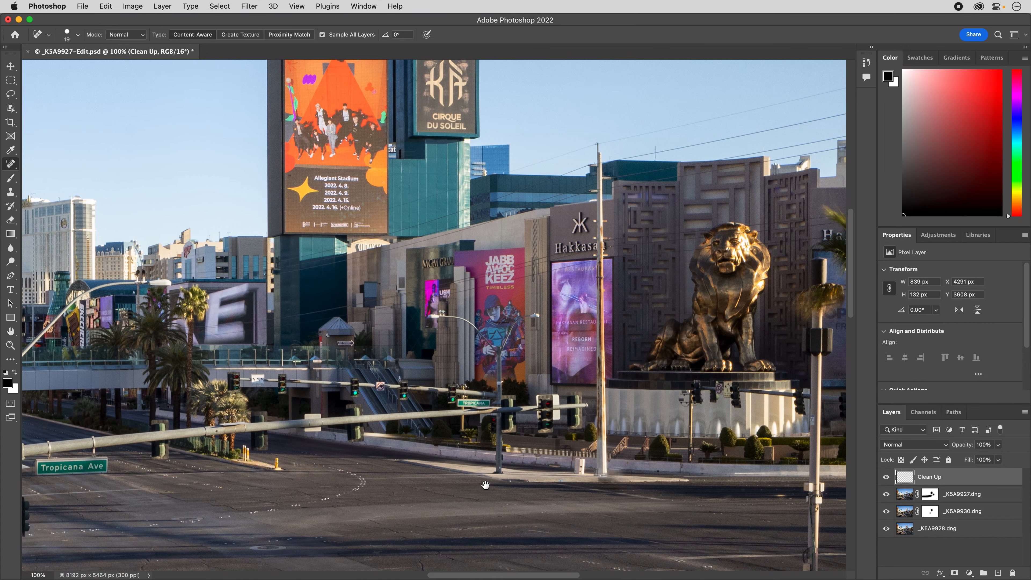
left_click(510, 481)
left_click_drag(665, 509, 491, 513)
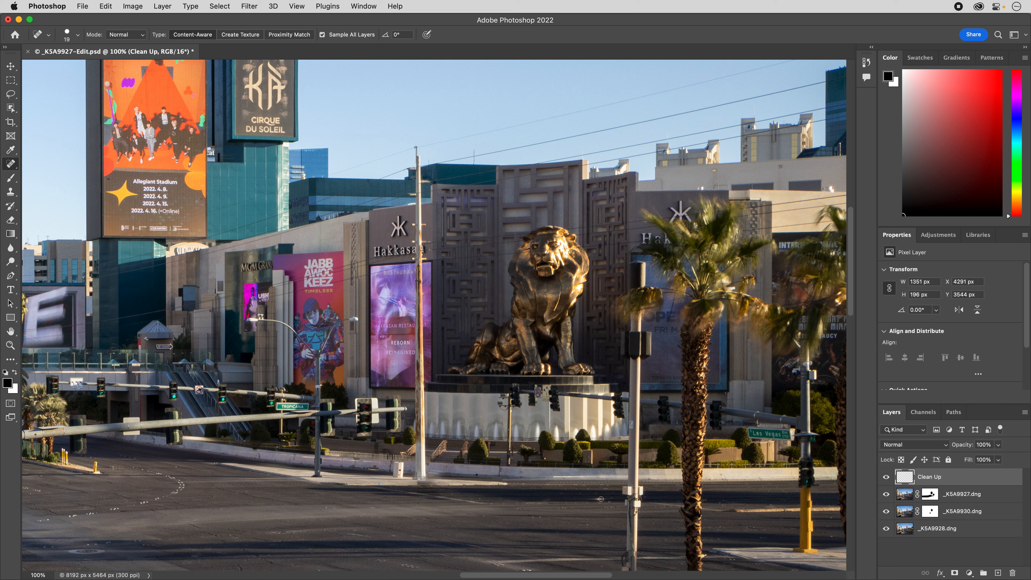
left_click(599, 499)
Heal the small marks on the band beneath the escalator handrail near the photo's right edge.
left_click_drag(575, 506, 258, 491)
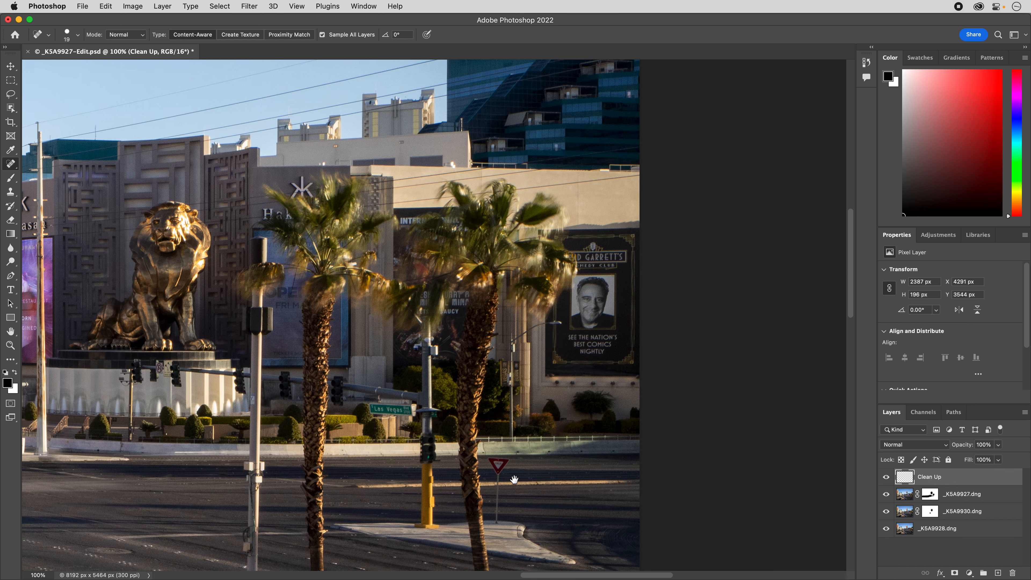
left_click_drag(525, 481, 484, 474)
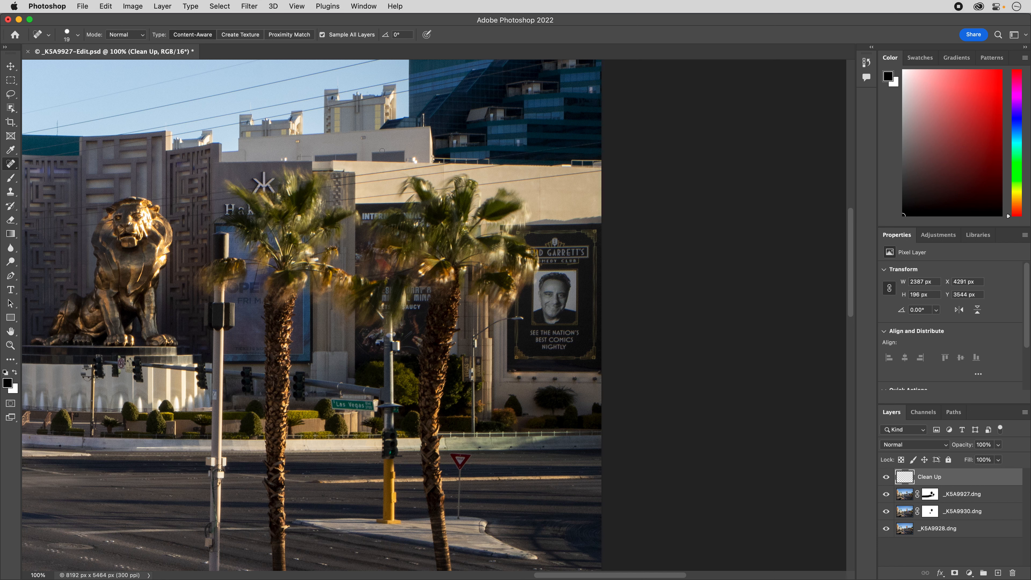
left_click_drag(500, 383, 515, 225)
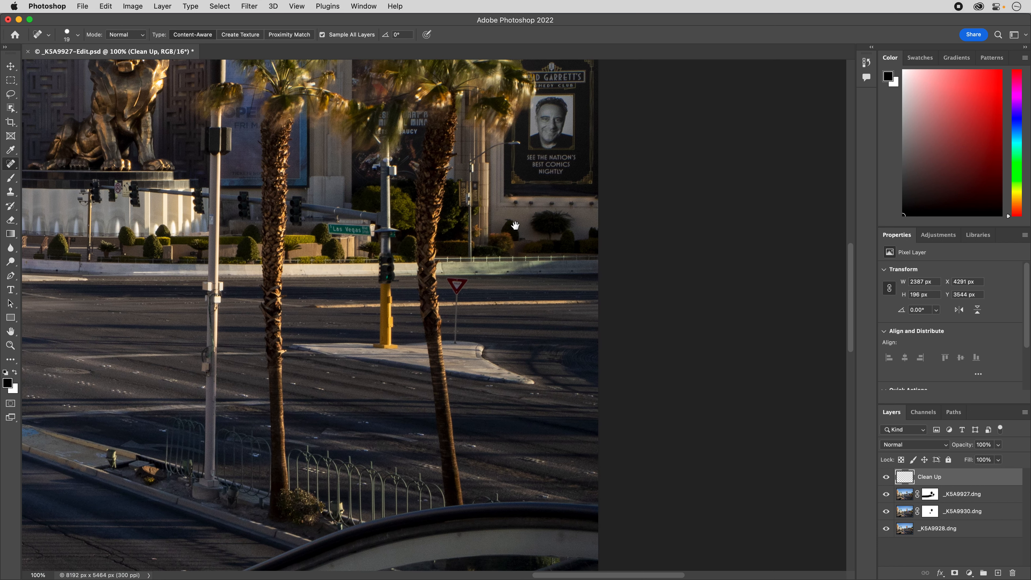
left_click_drag(556, 538, 572, 539)
left_click_drag(455, 537, 460, 537)
left_click_drag(558, 535, 580, 541)
Heal the bright spots on the escalator's glass and farther down the band along its handrail.
left_click_drag(467, 507, 456, 310)
mouse_move(385, 354)
left_mouse_down()
mouse_move(583, 355)
mouse_move(525, 356)
left_mouse_up()
left_click(633, 354)
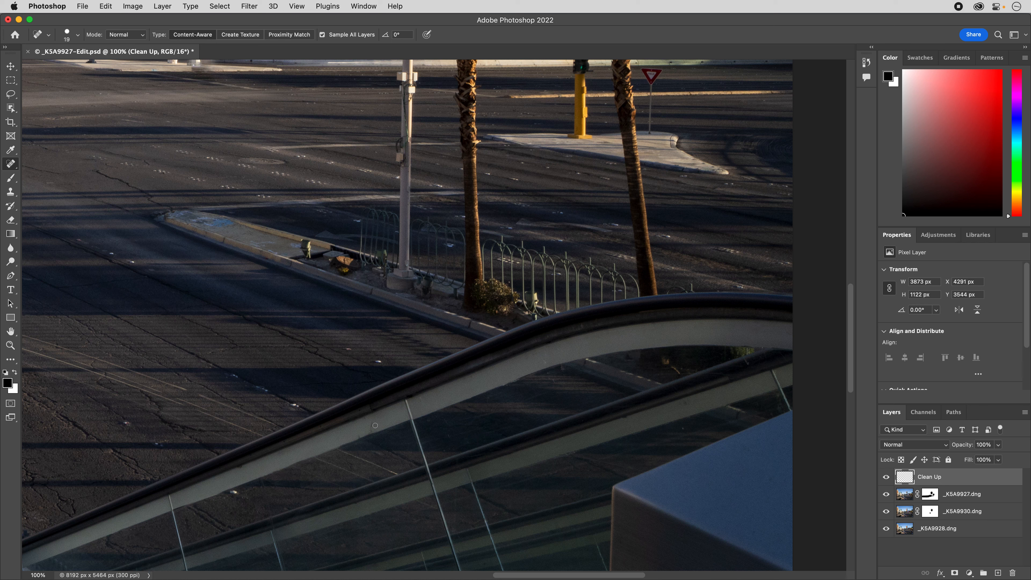
mouse_move(375, 425)
left_mouse_down()
mouse_move(350, 436)
mouse_move(380, 426)
left_mouse_up()
mouse_move(245, 466)
left_mouse_down()
mouse_move(233, 470)
mouse_move(251, 464)
left_mouse_up()
Heal the mark on the walkway just beside the curved planter wall in the foreground plaza.
key("space")
left_click_drag(508, 436, 766, 337)
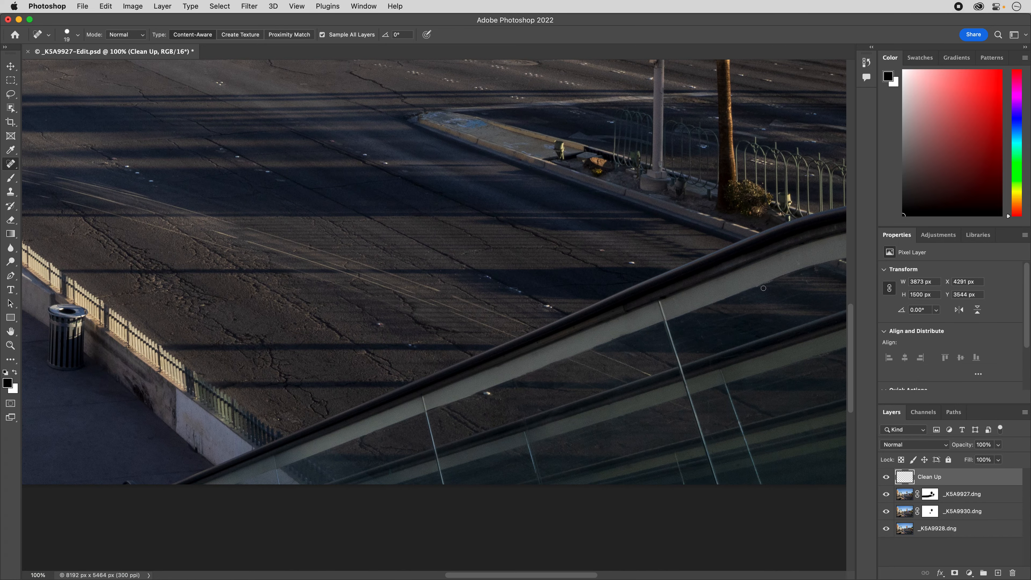
left_click_drag(292, 461, 705, 452)
left_click_drag(376, 406, 596, 442)
left_click_drag(396, 384, 743, 384)
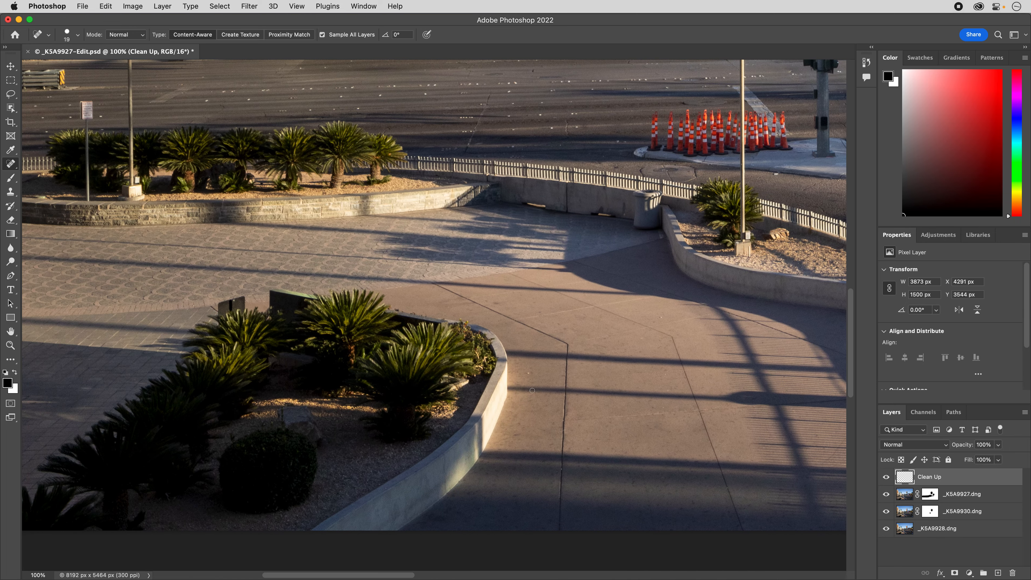
left_click(527, 373)
Check the photo's lower edge from the planters to the escalator for remaining specks, finishing with the whole image in view.
left_click_drag(340, 392, 751, 355)
mouse_move(593, 375)
left_mouse_down()
mouse_move(420, 348)
mouse_move(260, 351)
left_mouse_up()
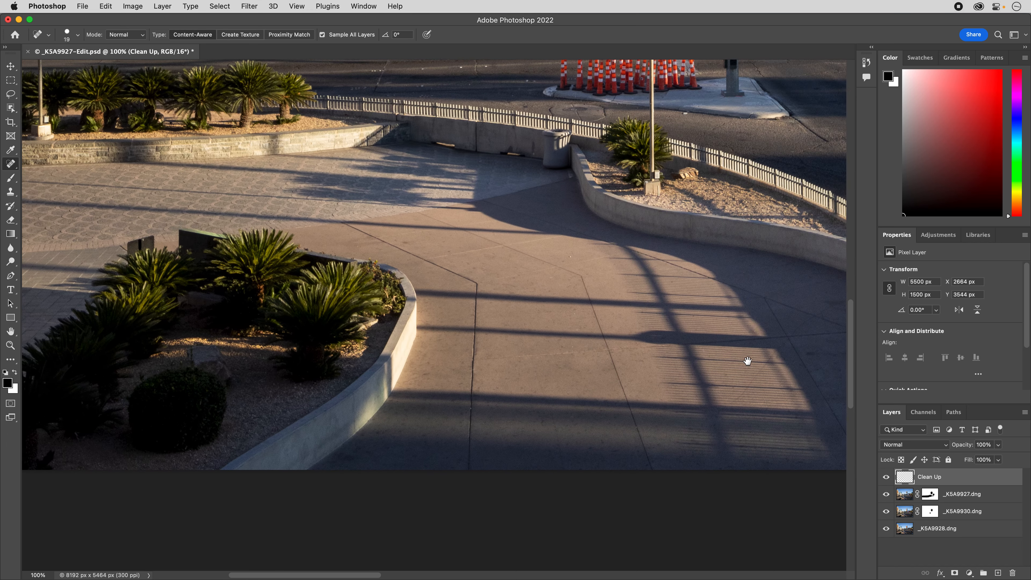
left_click_drag(750, 360, 459, 375)
mouse_move(735, 378)
left_mouse_down()
mouse_move(520, 326)
mouse_move(375, 320)
left_mouse_up()
left_click_drag(734, 352, 634, 345)
left_click_drag(688, 379, 617, 401)
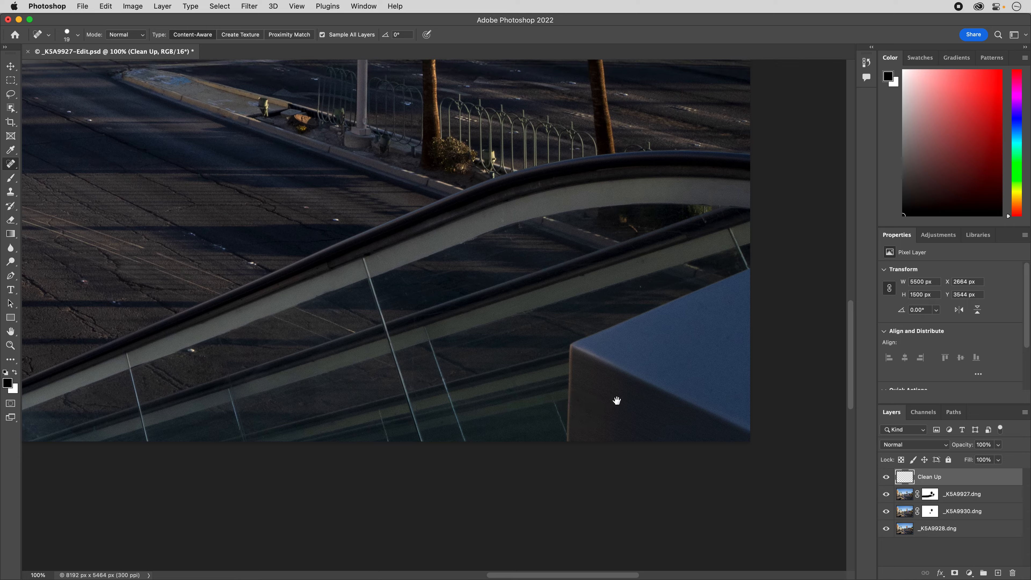
scroll(617, 399, "down", 5)
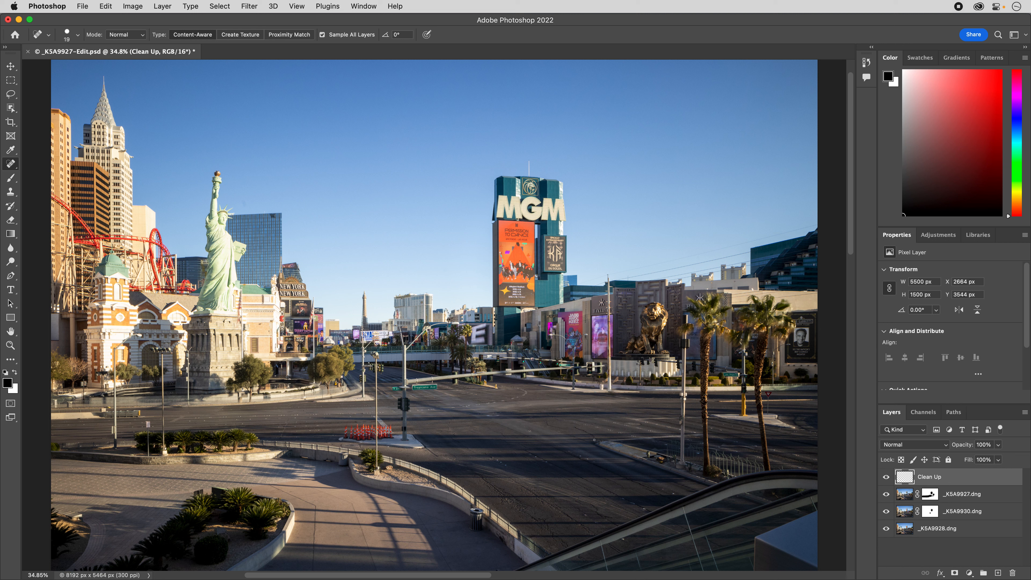
Save the layered document under the new name _K5A9927-wip1.psd in Photoshop format.
left_click(83, 7)
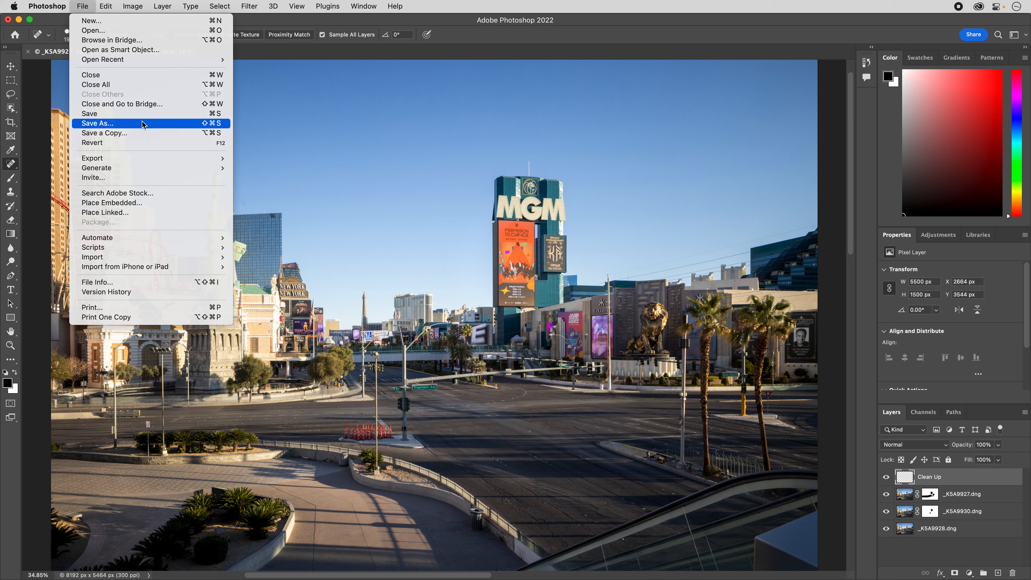
left_click(148, 123)
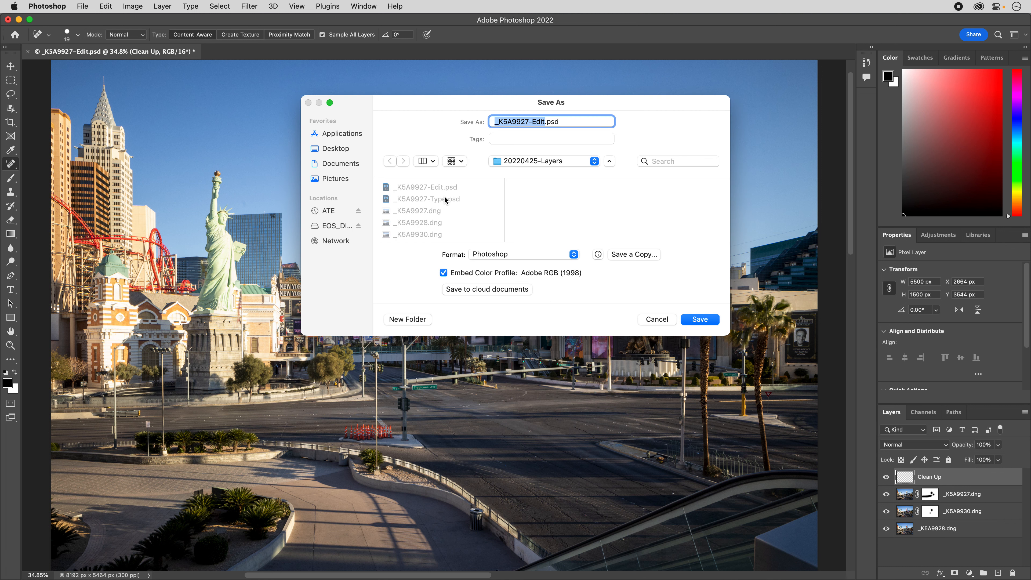
left_click(545, 122)
key("BackSpace")
key("BackSpace")
key("BackSpace")
key("BackSpace")
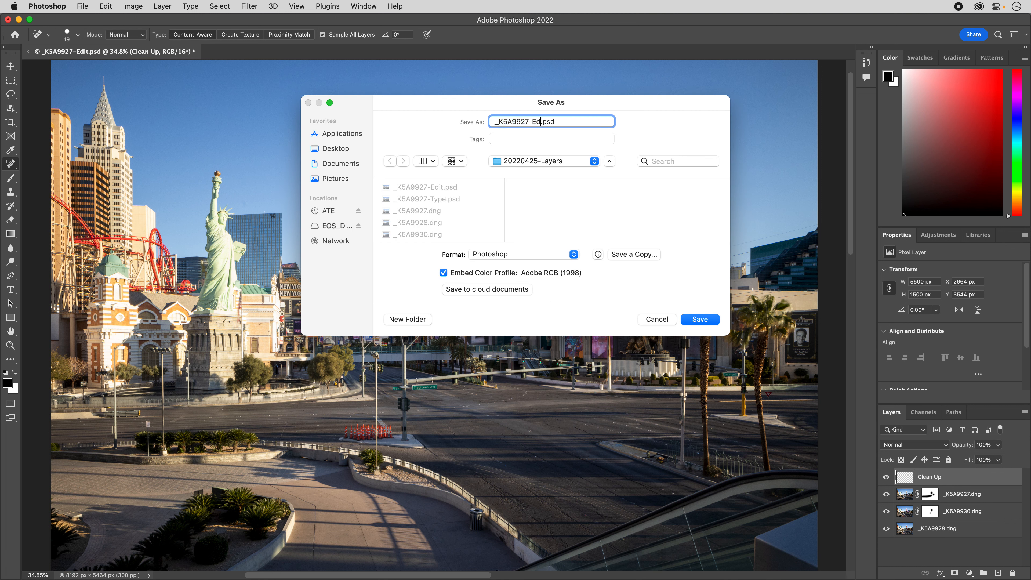
type("W")
key("BackSpace")
type("wip1")
key("Return")
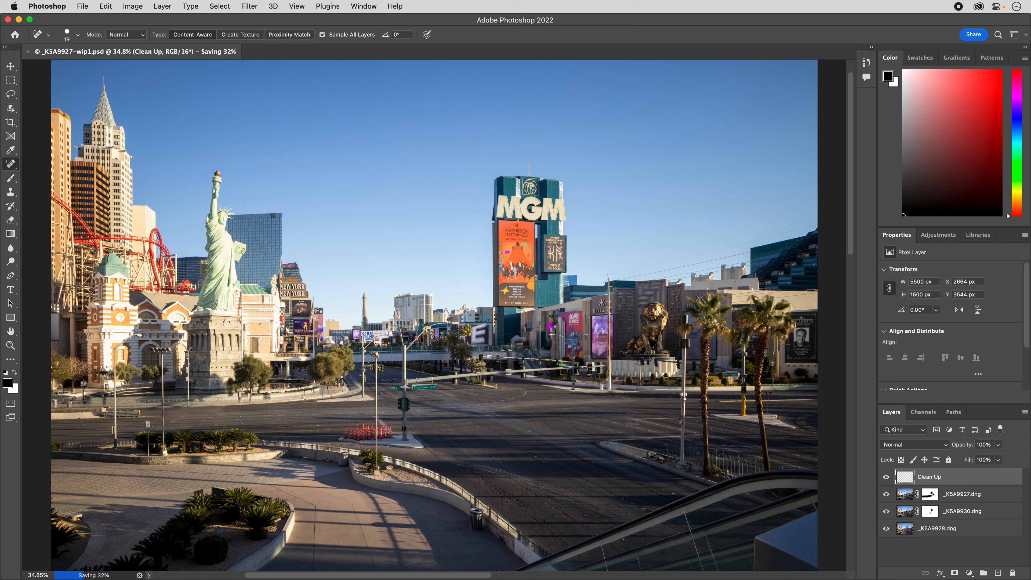
Flatten the image and add a Levels adjustment layer above the Background.
left_click(163, 6)
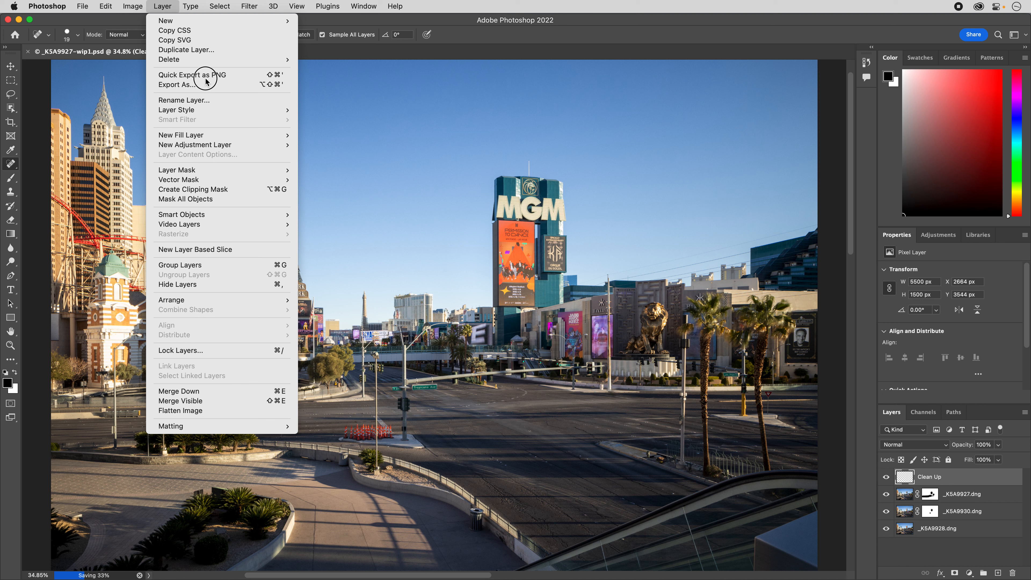
left_click(257, 411)
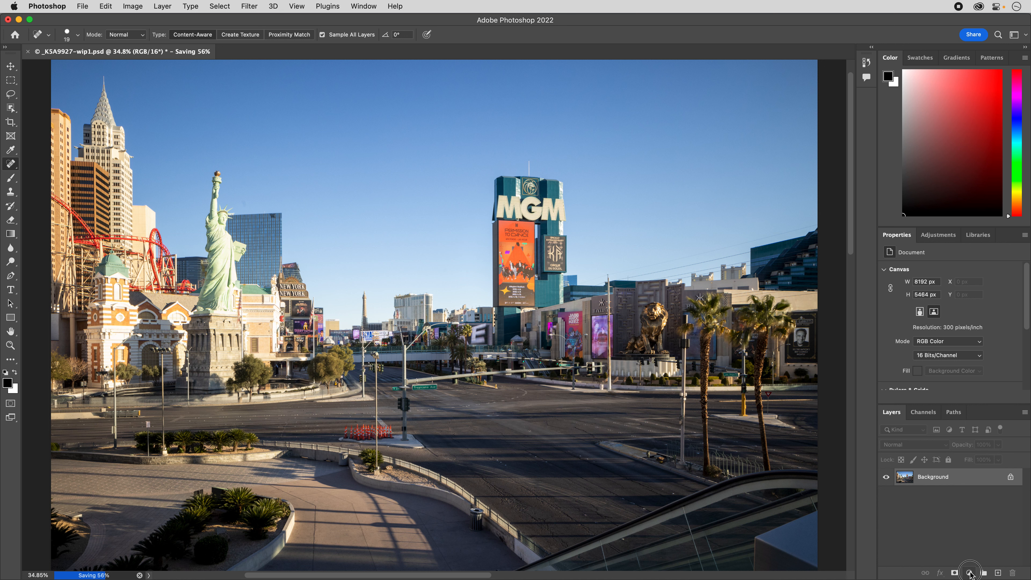
left_click(970, 573)
left_click(973, 386)
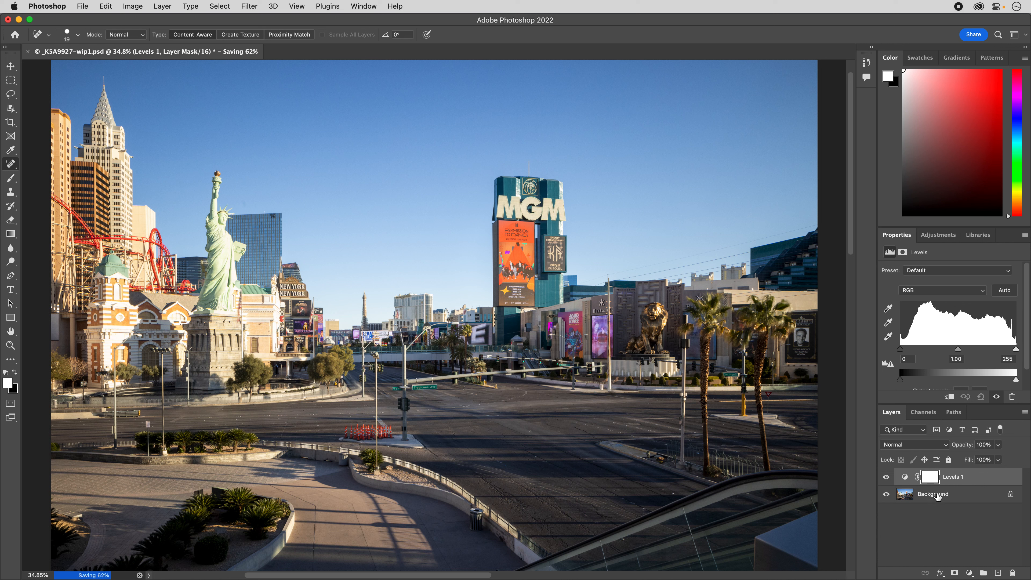
Set the Levels adjustment layer's blend mode to Screen and its opacity to 38%.
left_click(915, 447)
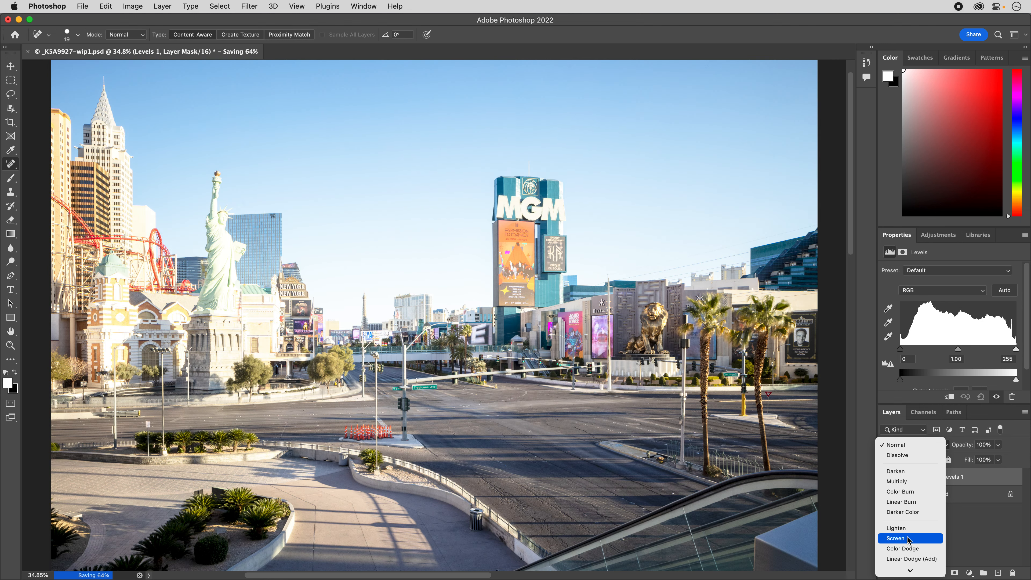
left_click(909, 540)
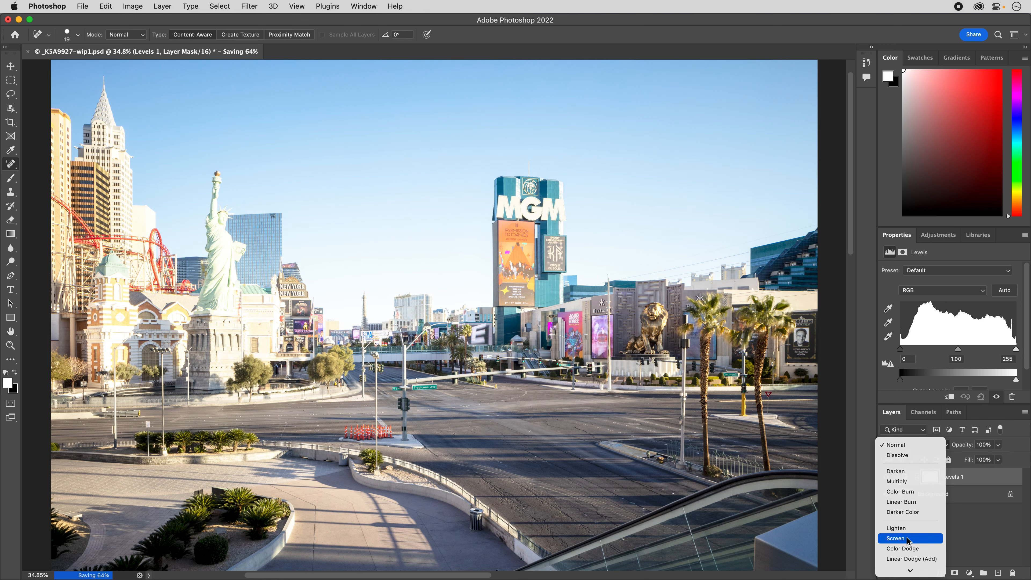
left_click(998, 445)
left_click_drag(1002, 458, 970, 464)
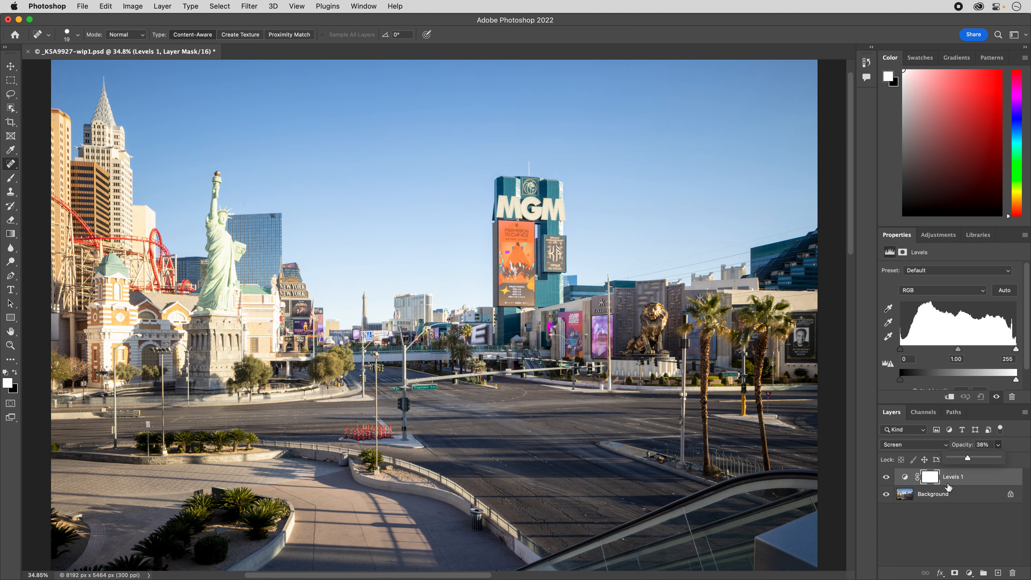
left_click(944, 525)
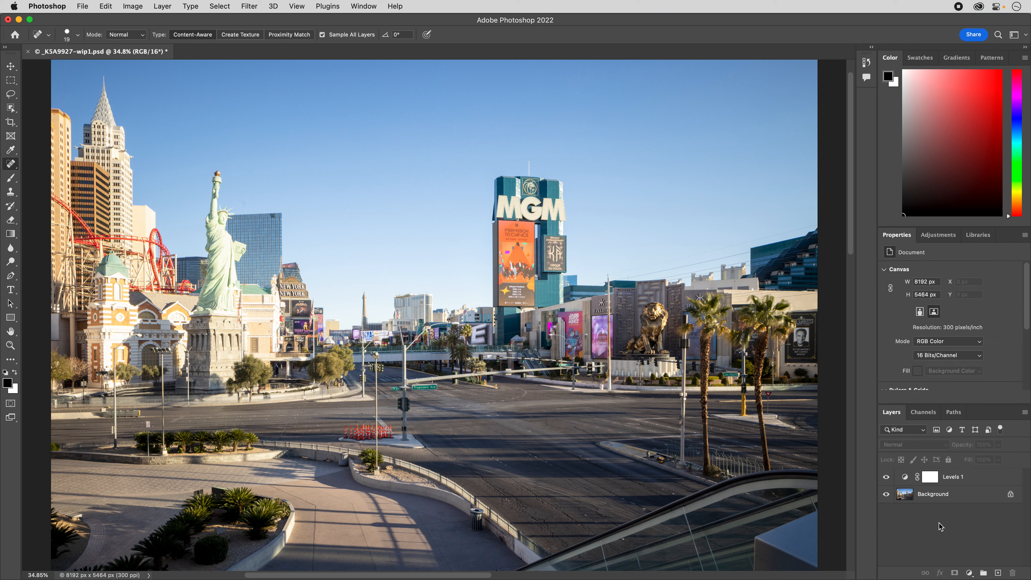
Compare the photo with and without the brightening Levels layer by toggling its visibility.
left_click(886, 477)
left_click(887, 477)
left_click(886, 477)
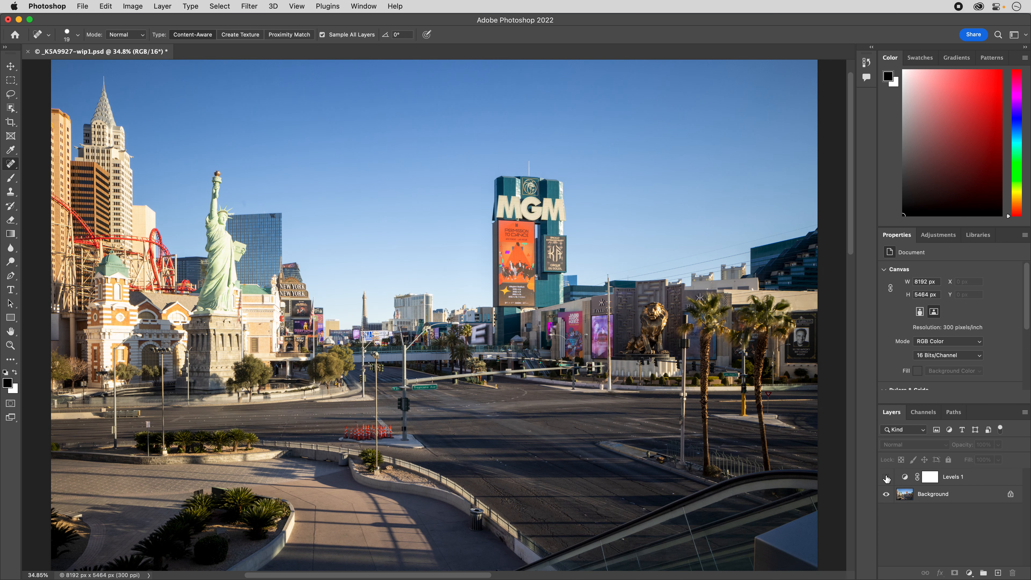
left_click(887, 477)
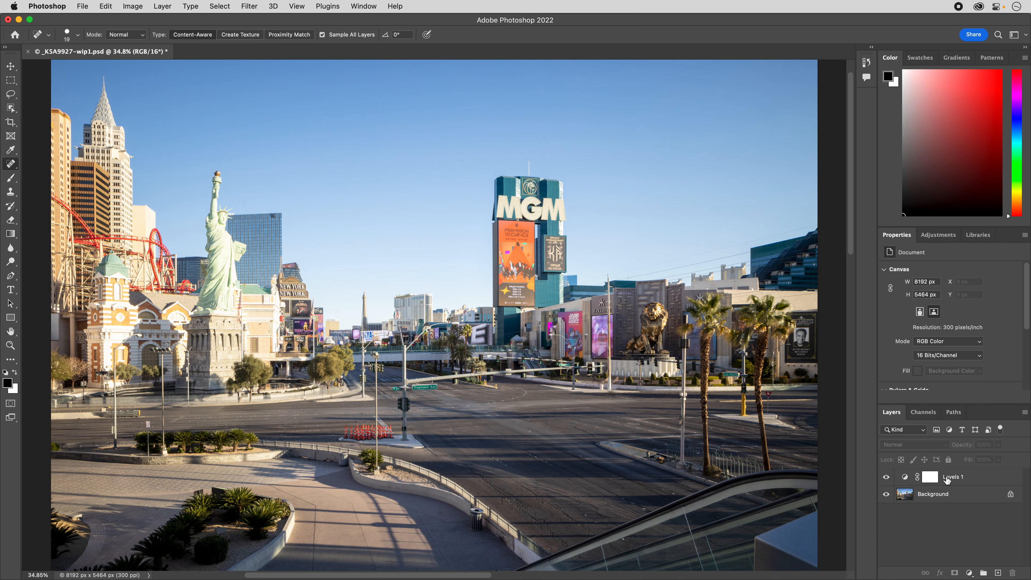
Fill the Levels layer's mask with the black background color at 100% opacity.
left_click(930, 477)
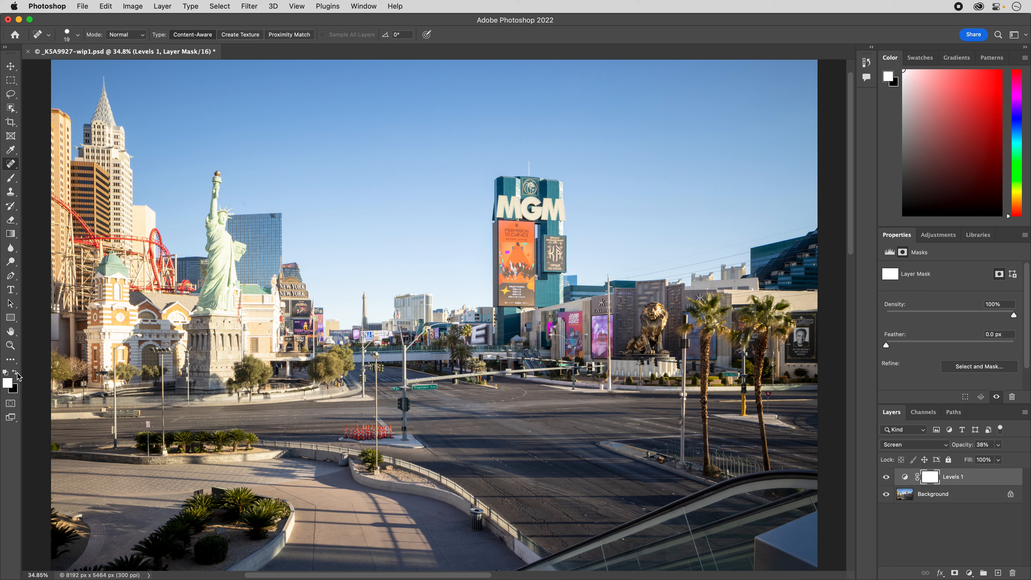
left_click(106, 6)
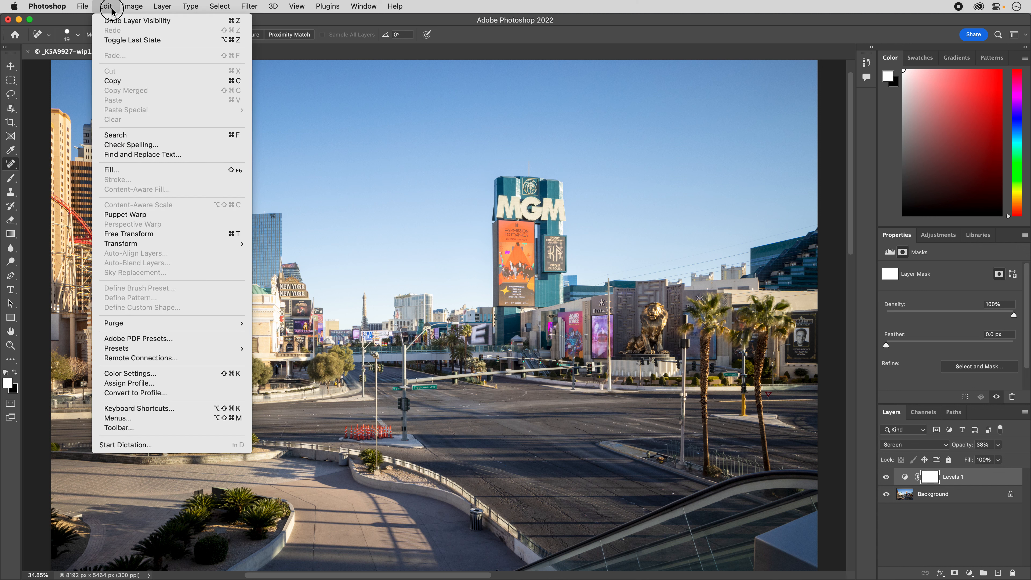
left_click(146, 172)
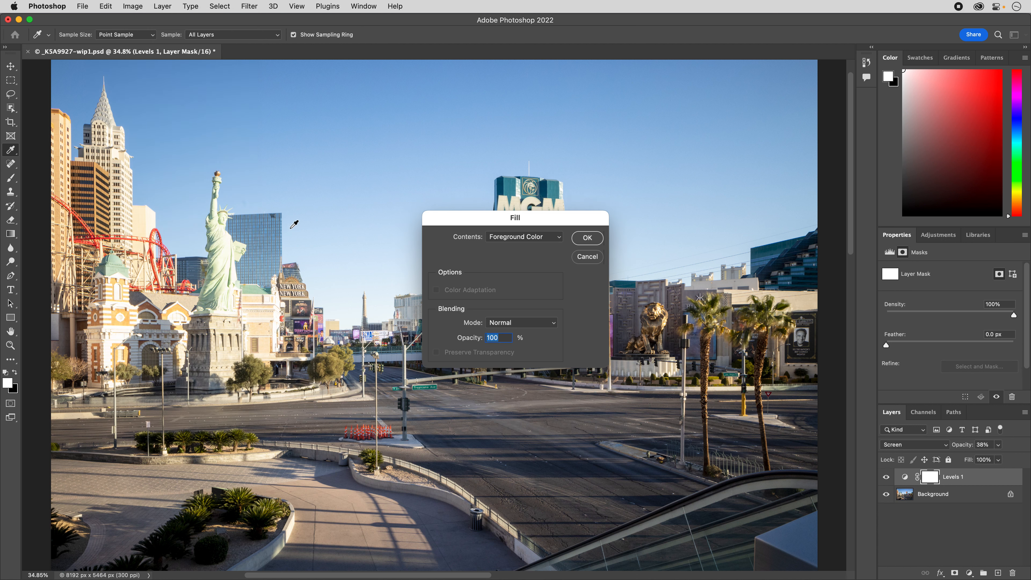
left_click(536, 237)
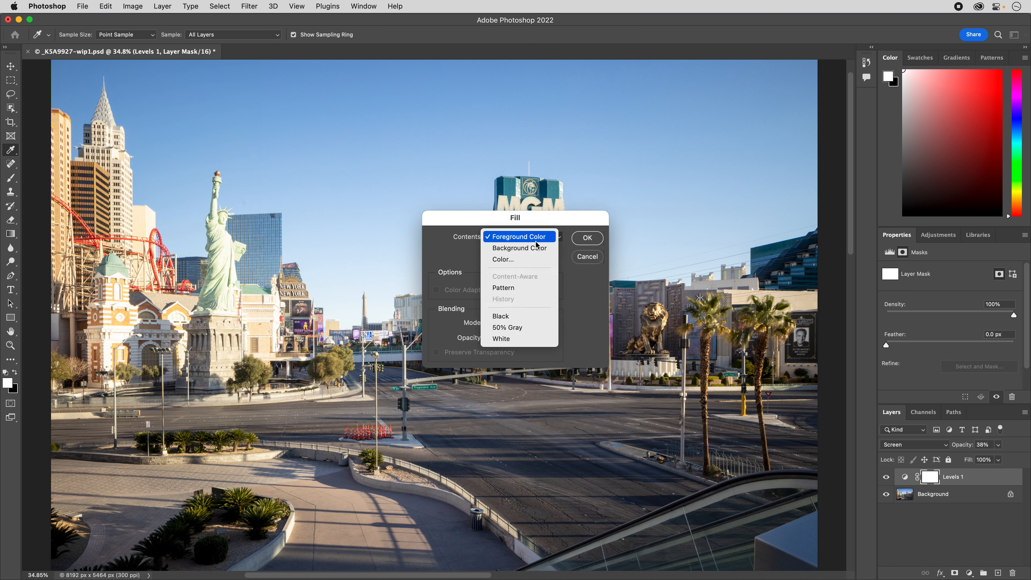
left_click(537, 247)
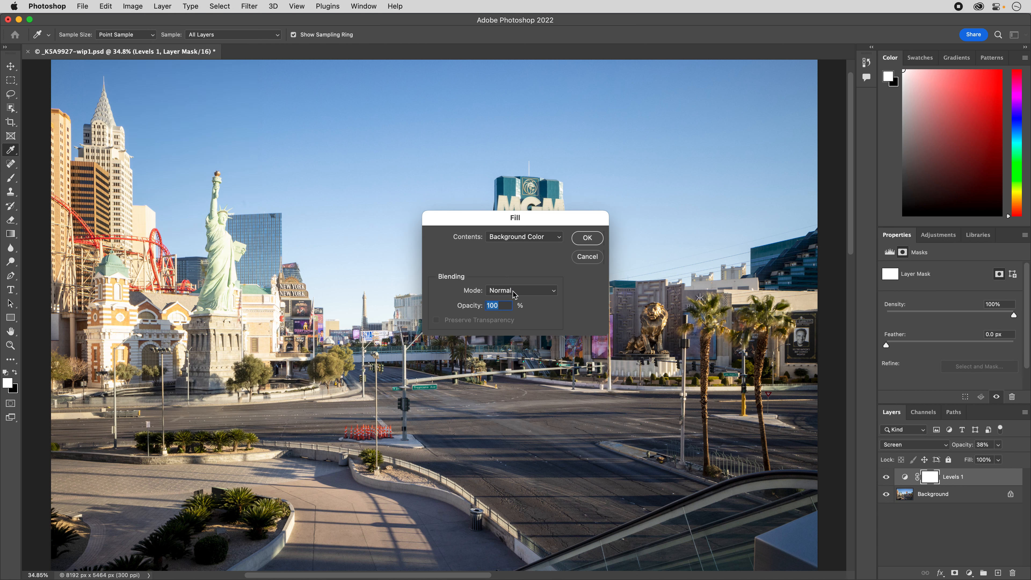
left_click(588, 238)
key("j")
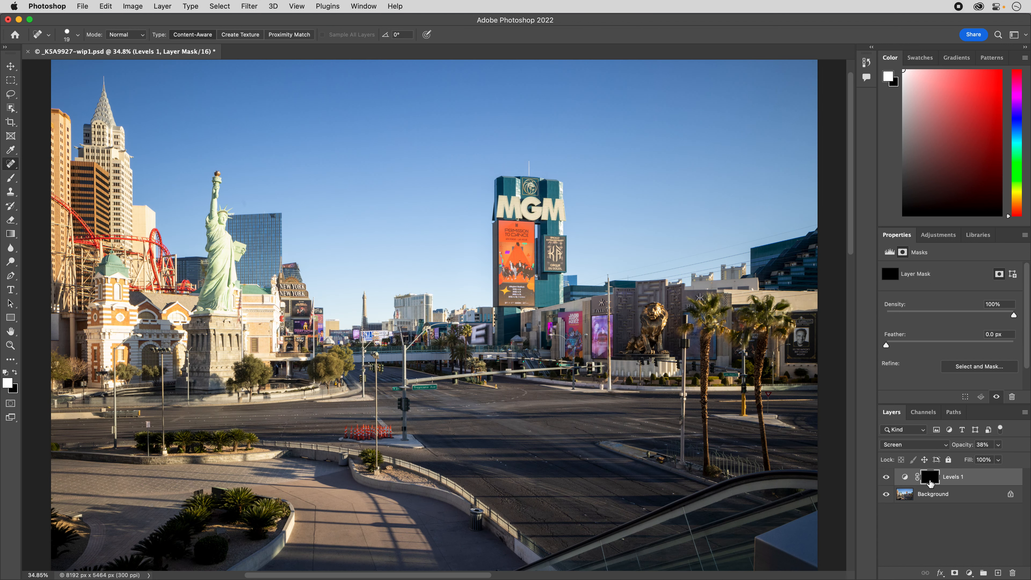
Rename the masked Levels adjustment layer to Dodge.
double_click(955, 478)
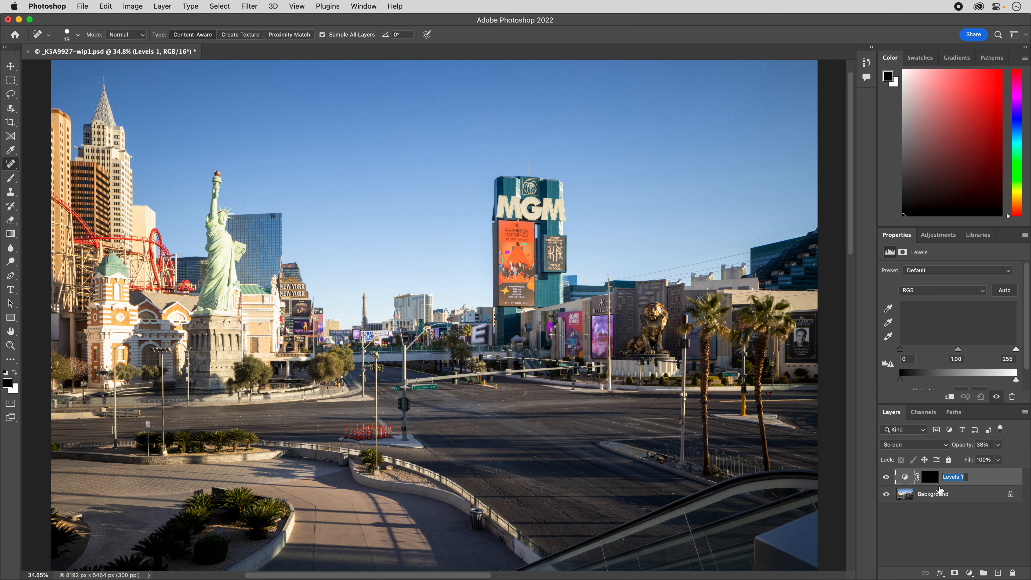
type("Dodge")
key("Return")
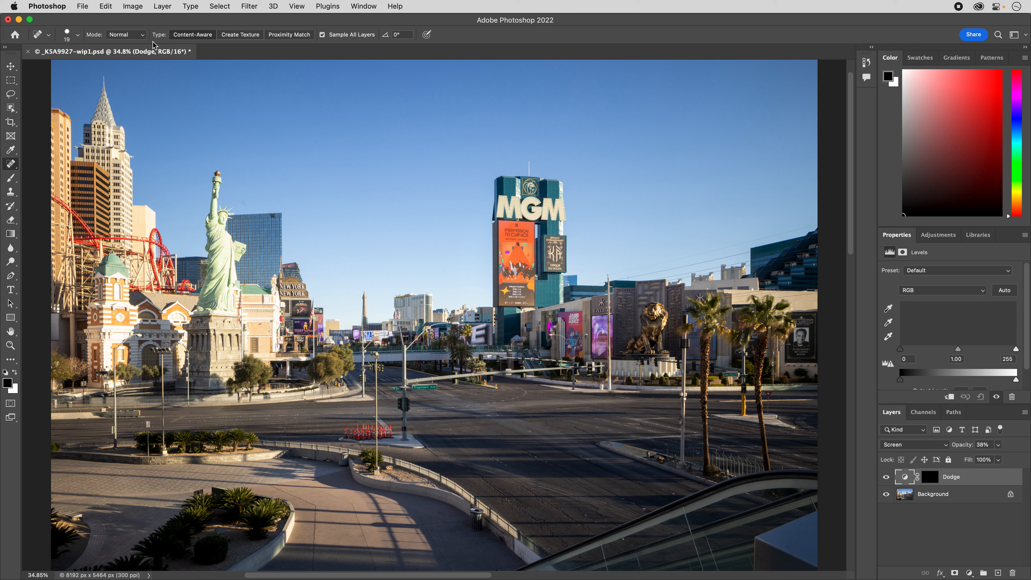
Add a second Levels adjustment layer named Burn above the Dodge layer.
left_click(167, 11)
mouse_move(162, 20)
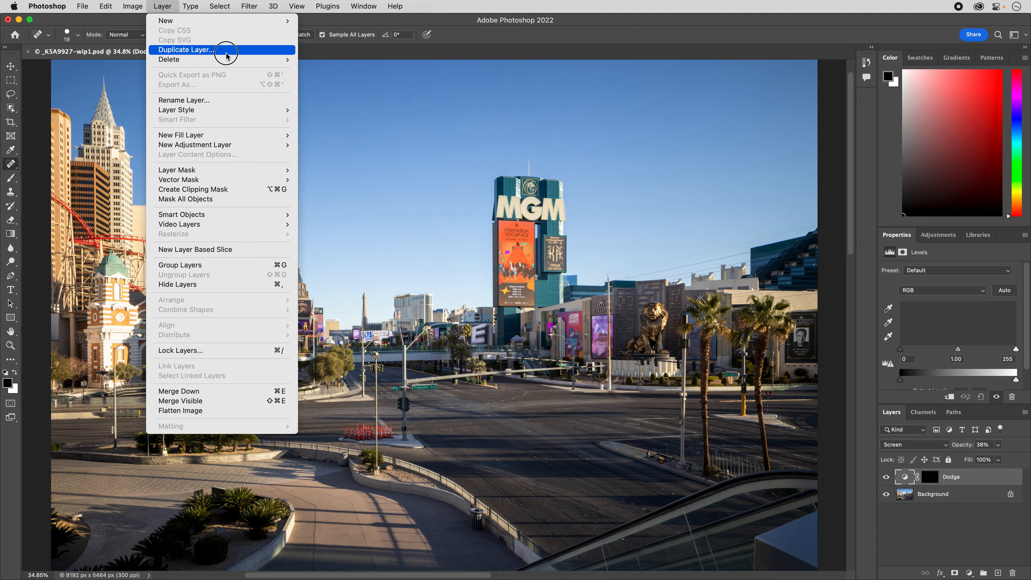
mouse_move(226, 144)
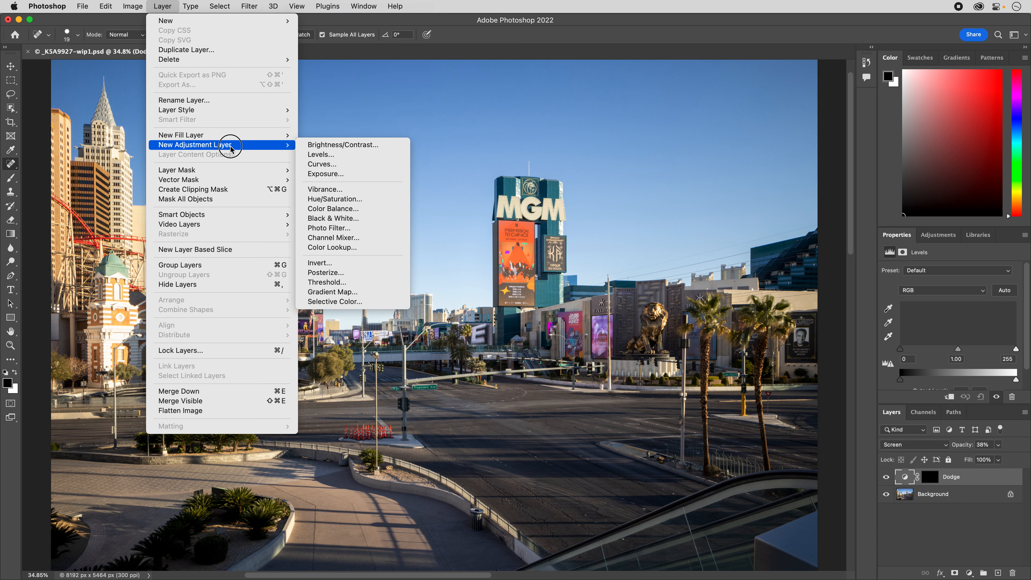
left_click(326, 155)
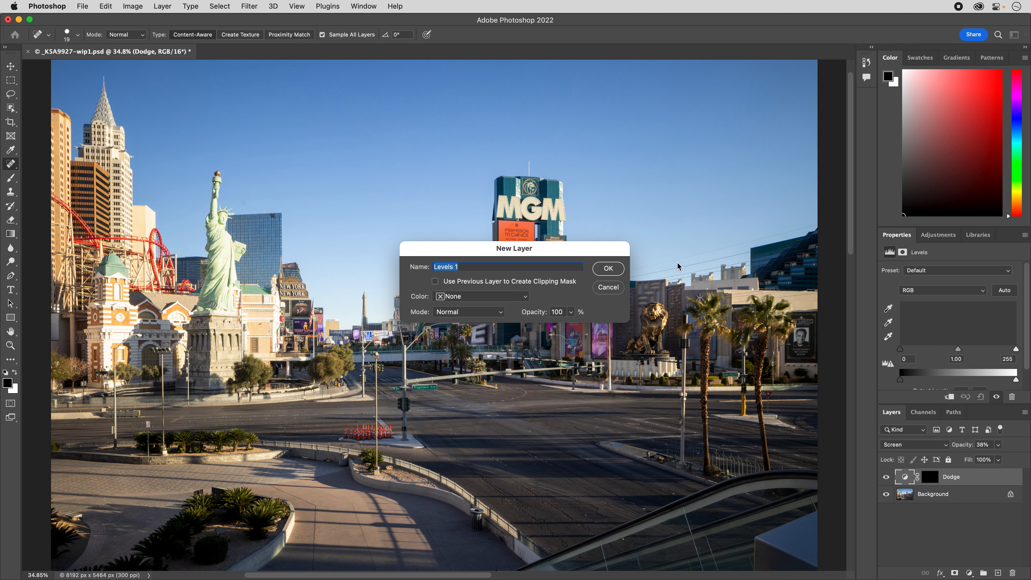
type("Burn")
left_click(609, 268)
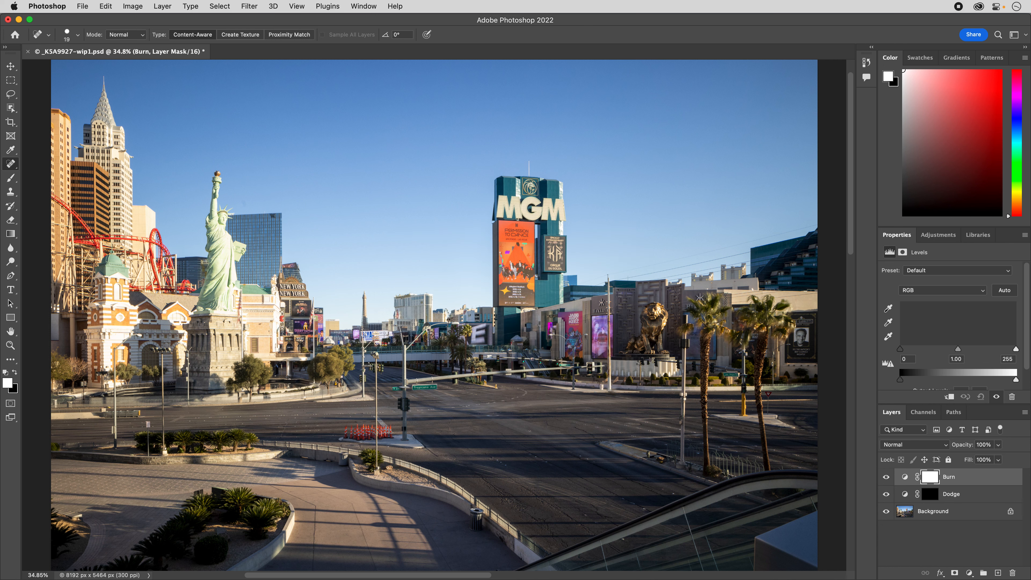
Set the Burn layer's blend mode to Multiply and its opacity to 38%.
left_click(917, 449)
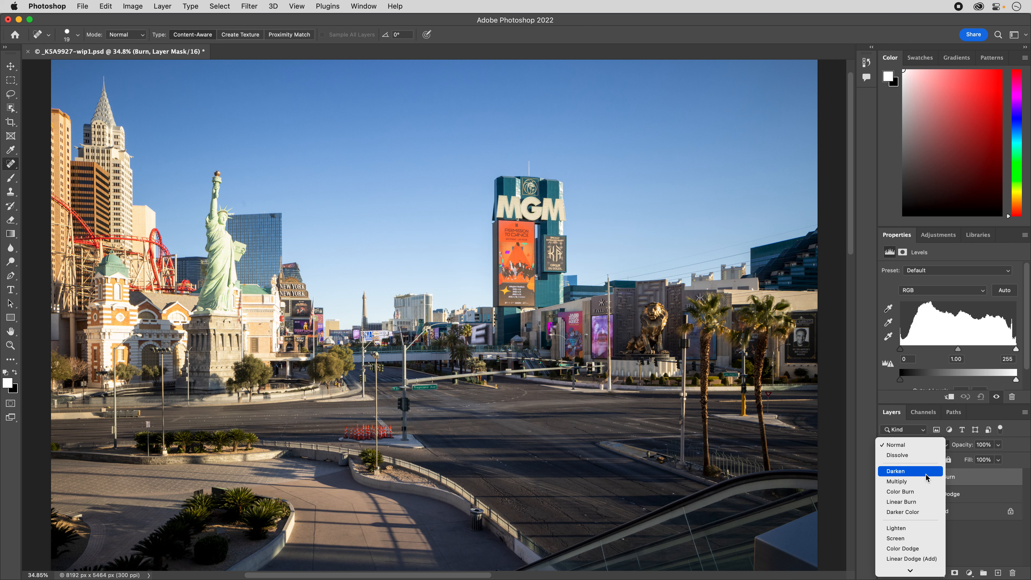
left_click(910, 481)
left_click(998, 445)
left_click_drag(1000, 458, 969, 464)
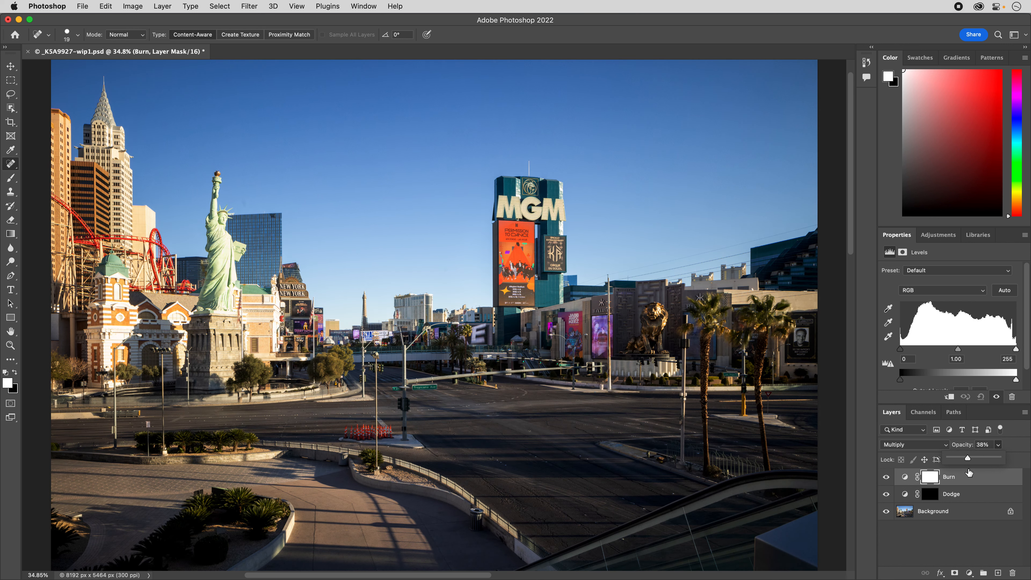
left_click(913, 530)
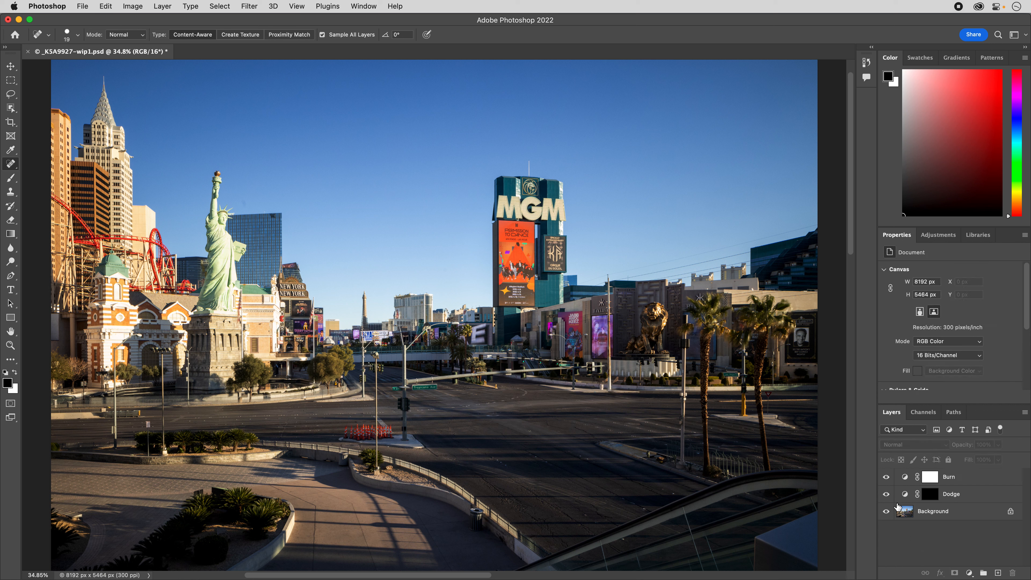
Compare the photo with and without the darkening Burn layer by toggling its visibility.
left_click(887, 478)
left_click(888, 478)
left_click(887, 478)
left_click(887, 478)
Invert the Burn layer's mask from white to black.
left_click(929, 482)
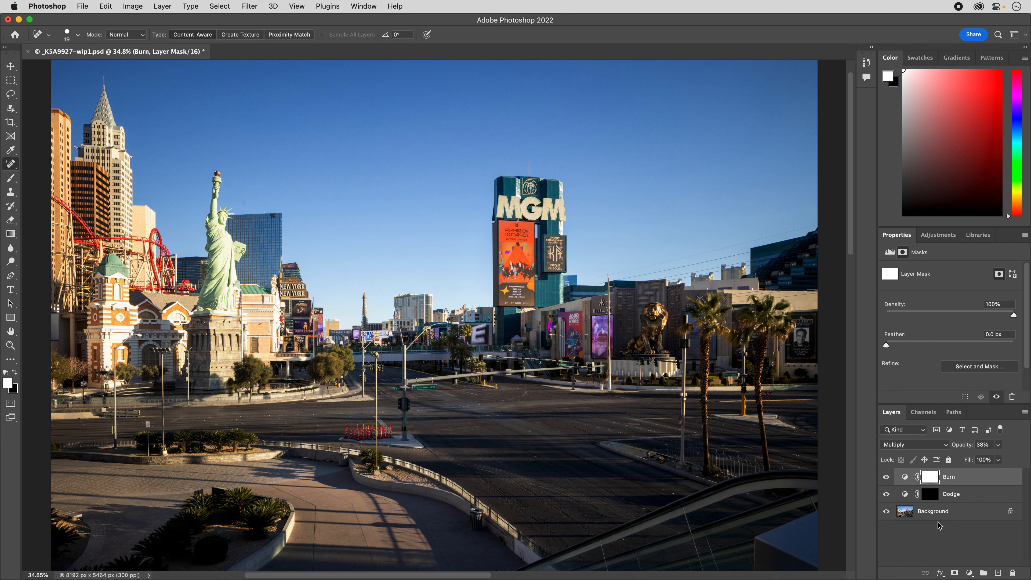
key("super+i")
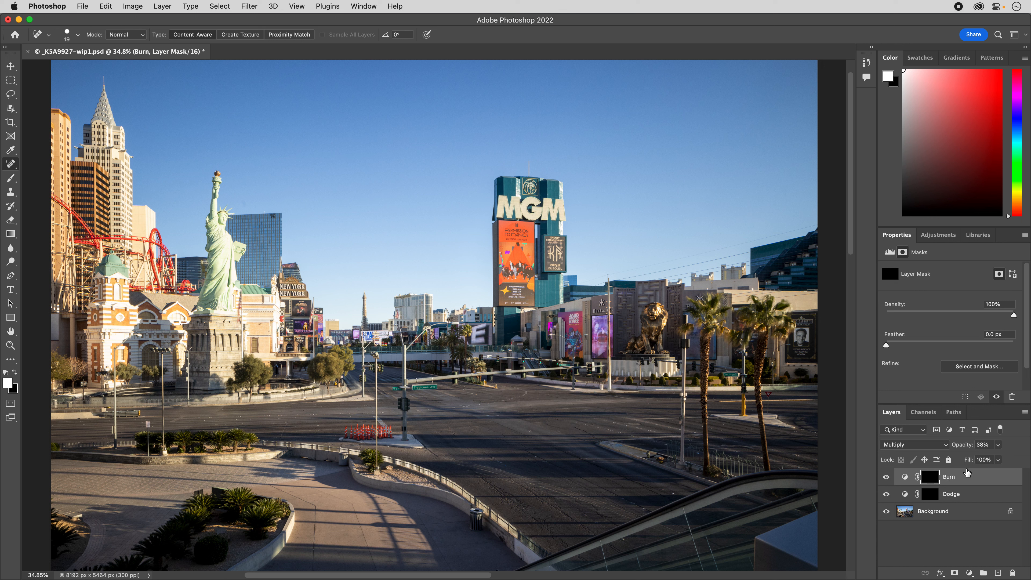
Add a Curves adjustment layer above the Burn layer and a Levels adjustment layer on top of it.
left_click(970, 574)
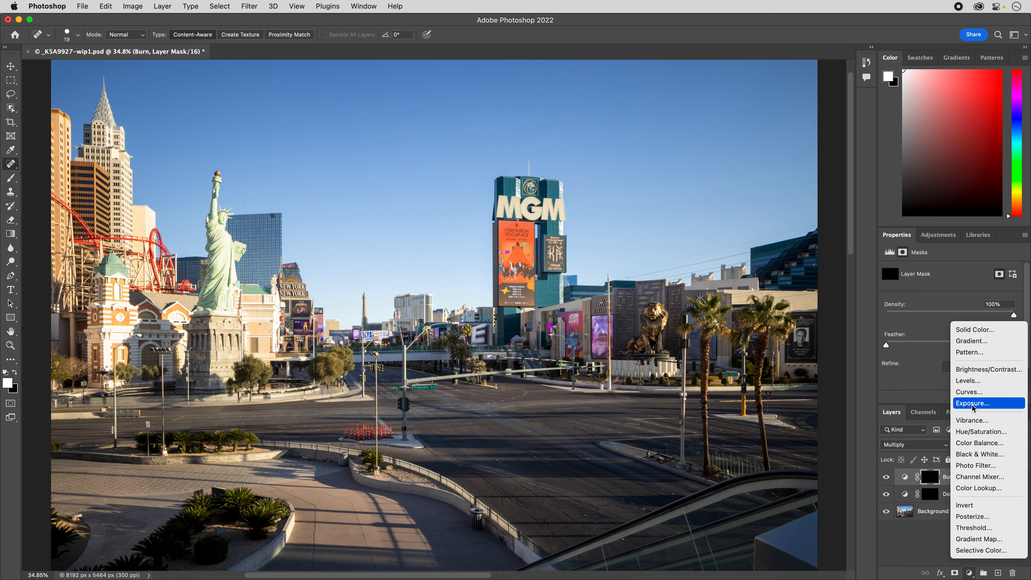
left_click(969, 392)
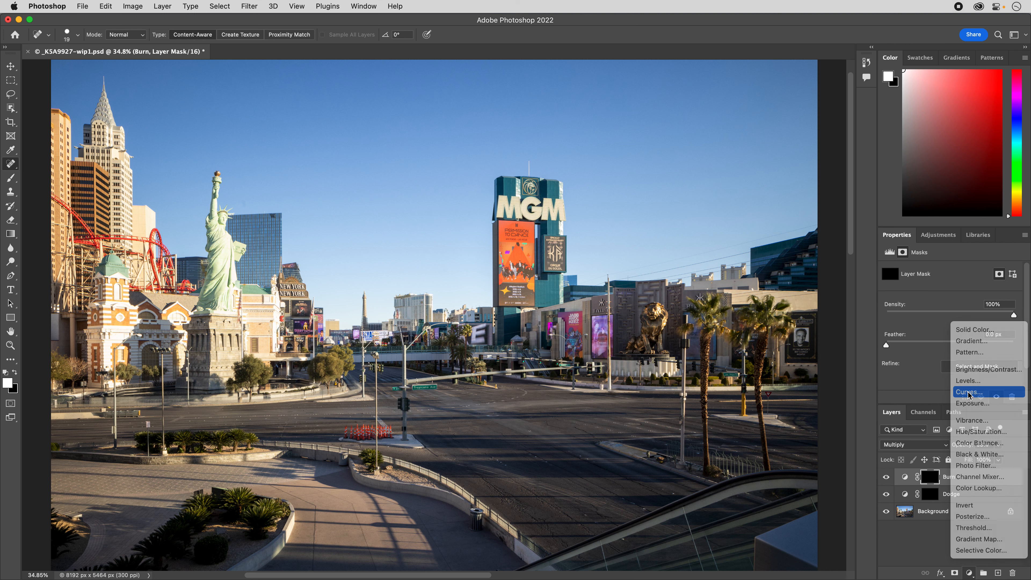
left_click(969, 573)
left_click(980, 381)
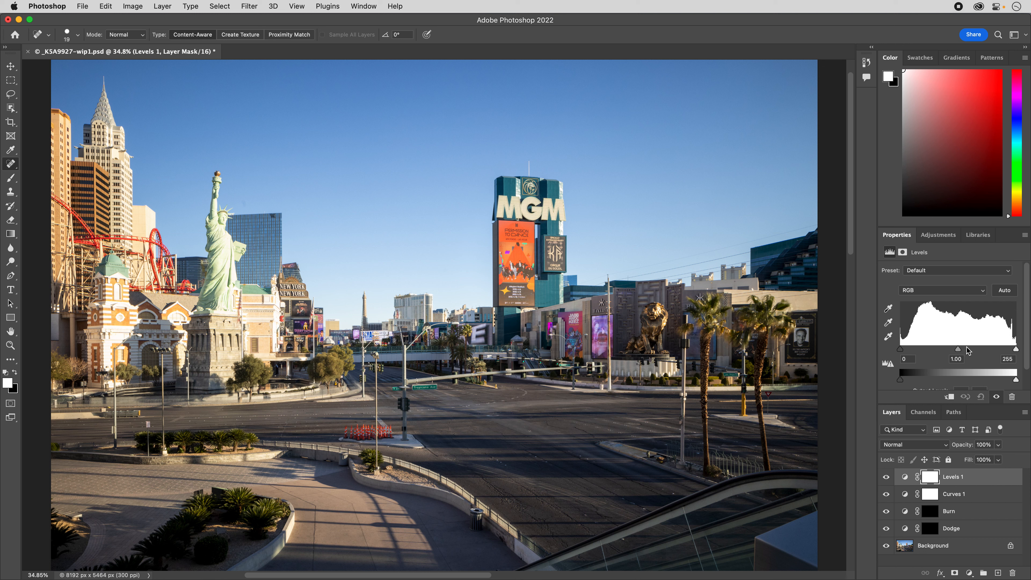
Adjust the midtone and highlight inputs of the new Levels layer with the clipping preview, and compare the photo with and without it.
left_click_drag(960, 355, 868, 354)
key("alt")
key("alt")
left_click_drag(1016, 352, 1029, 352)
left_click(888, 479)
left_click(888, 478)
Show the Curves layer's settings and enlarge their area until the whole curve graph is visible.
left_click(905, 497)
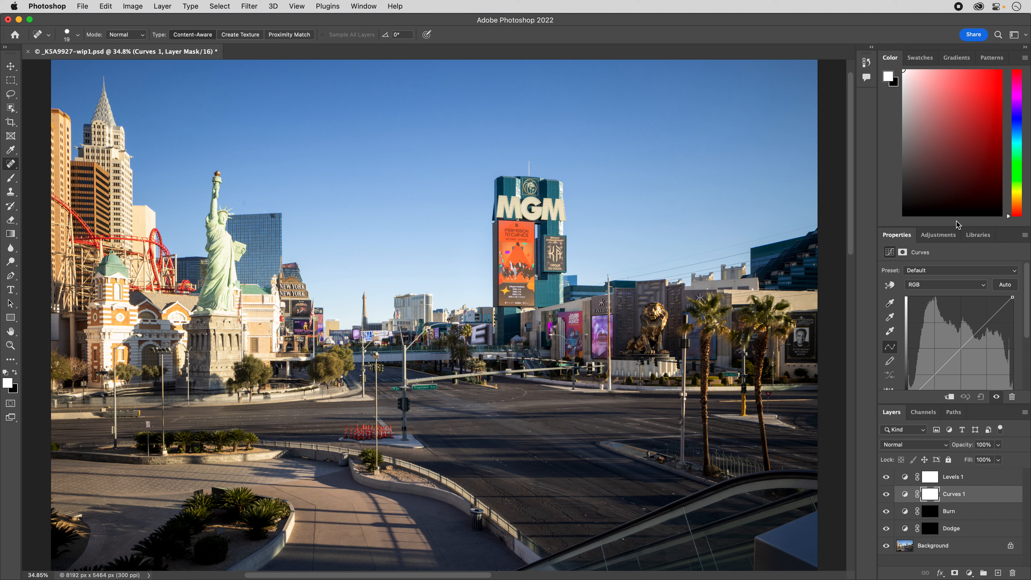
left_click_drag(958, 229, 954, 152)
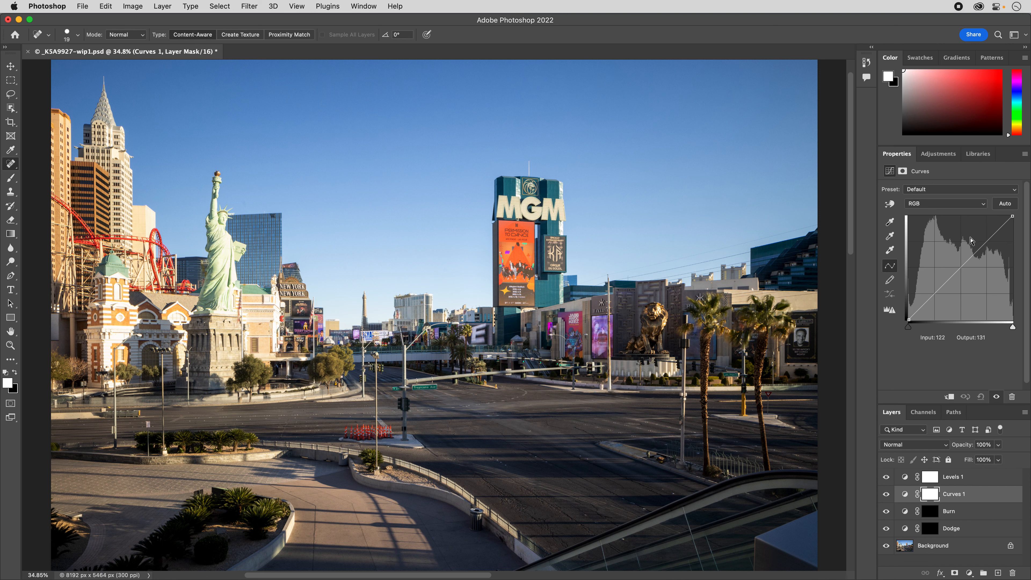
Try exaggerated points on the Curves layer's RGB curve, and reset the curve to its default.
left_click_drag(958, 267, 931, 285)
left_click_drag(970, 255, 947, 266)
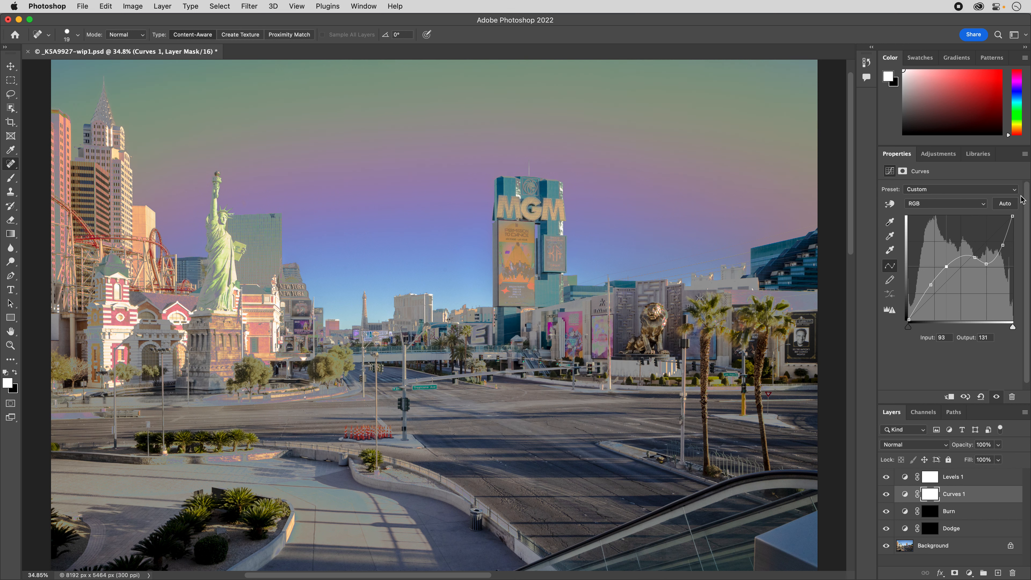
left_click(1025, 154)
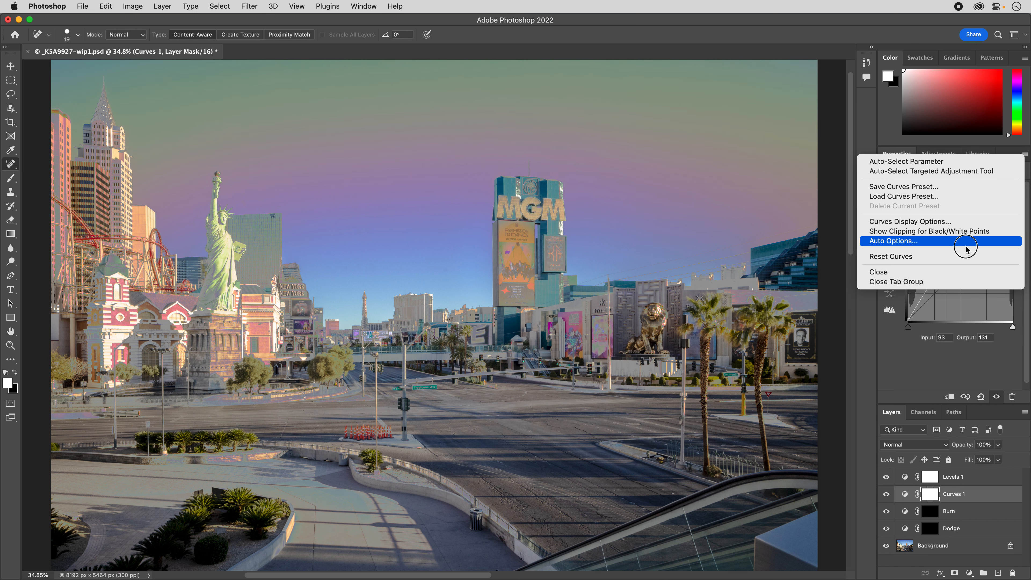
left_click(968, 256)
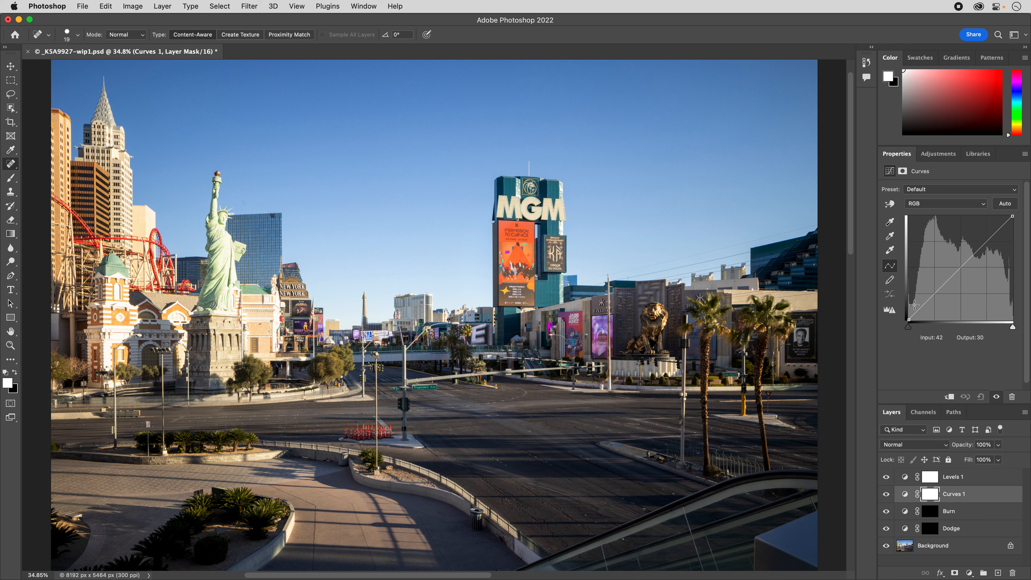
Lift the shadows on the RGB curve to output 66 at input 59 and anchor the highlights at input 204, output 202.
left_click_drag(936, 295, 932, 292)
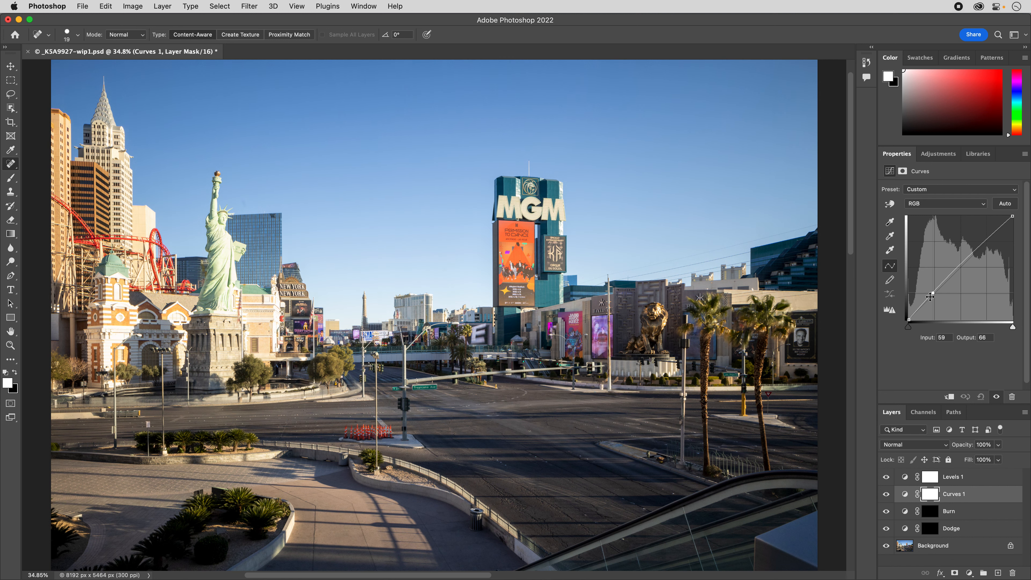
left_click(993, 237)
left_click_drag(992, 237, 992, 237)
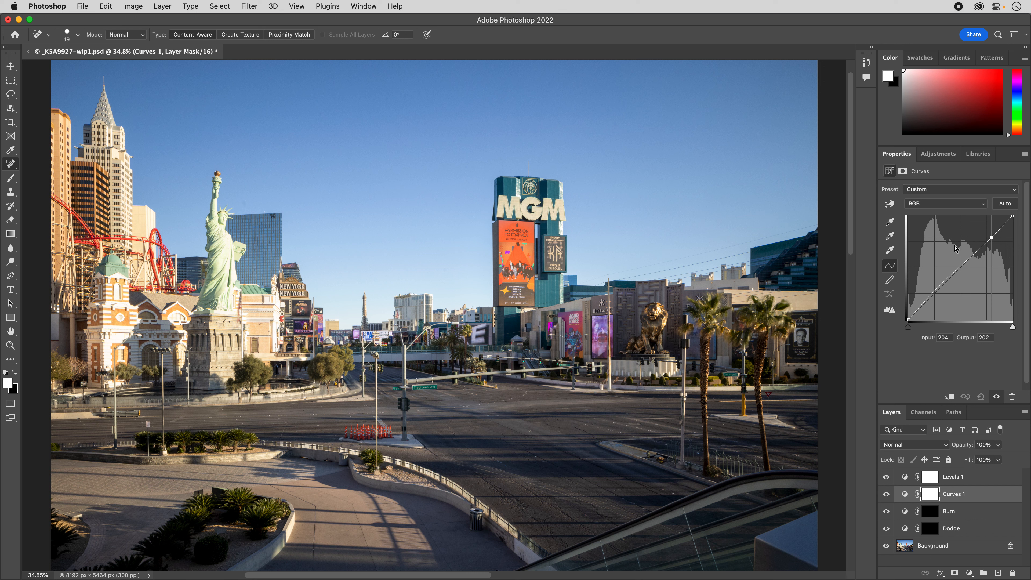
Add a midpoint to the Green channel curve and nudge it slightly downward in fine increments.
left_click(937, 207)
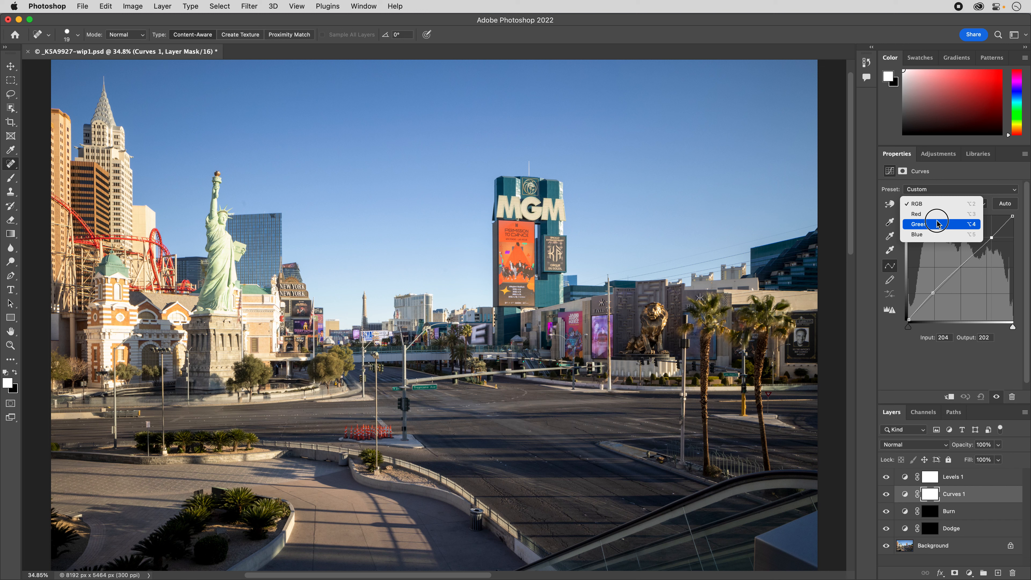
left_click(938, 224)
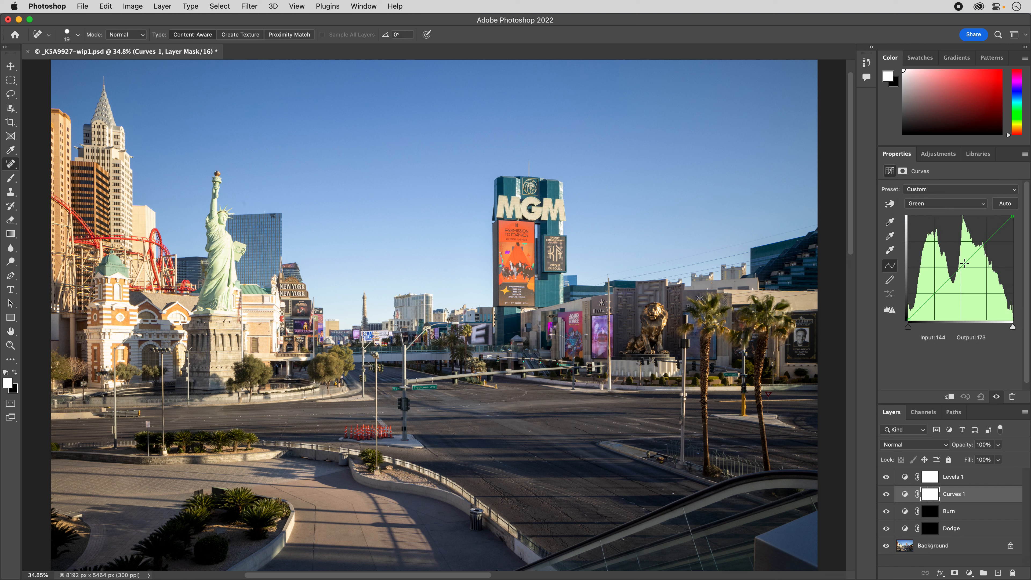
left_click_drag(962, 268, 961, 267)
key("Down")
key("Down")
key("Right")
key("Left")
key("Left")
key("Left")
key("Left")
key("Left")
key("Left")
key("Right")
key("Right")
key("Right")
key("Right")
key("Right")
key("Right")
key("Right")
key("Down")
key("Left")
key("Up")
Set a Blue channel curve midpoint at input 133, output 129, comparing the photo with the Curves layer on and off.
left_click(952, 203)
left_click(934, 213)
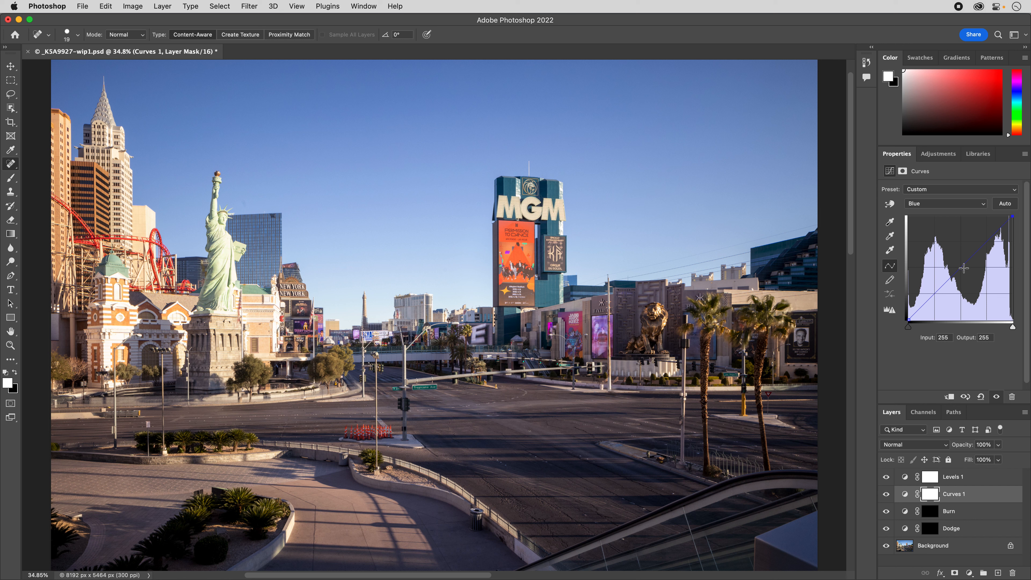
left_click(964, 269)
left_click(885, 495)
left_click(886, 494)
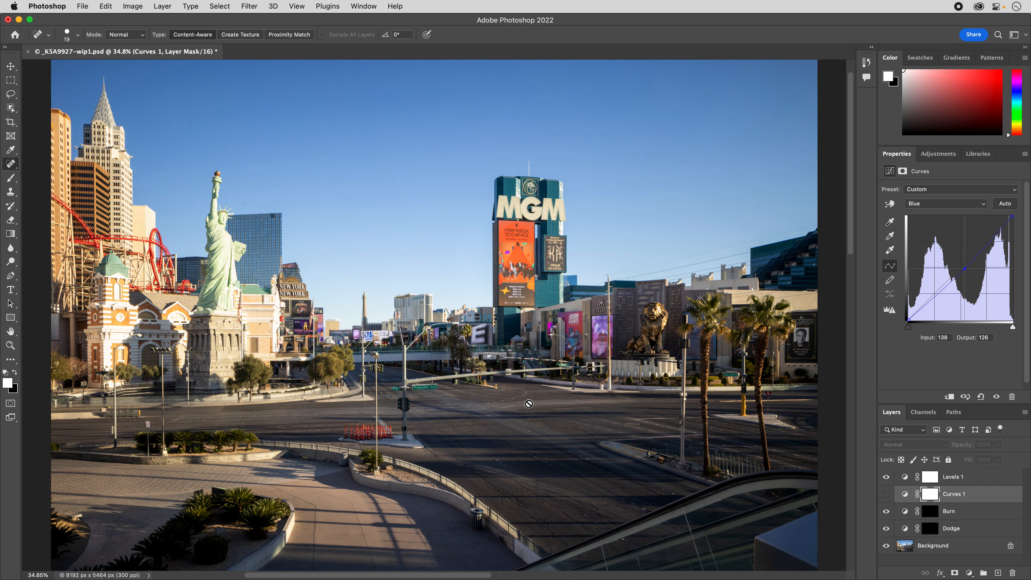
left_click(887, 495)
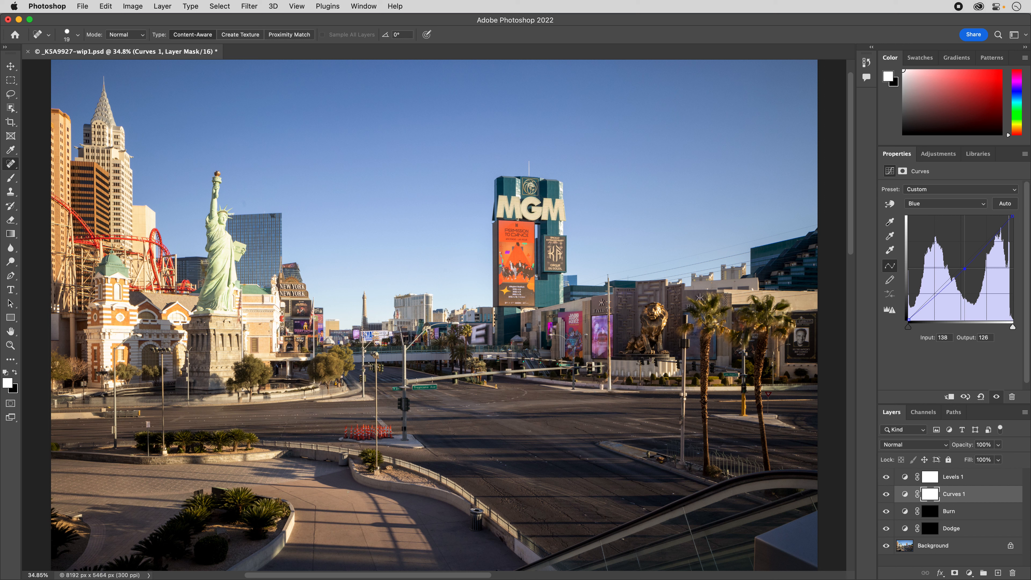
left_click(886, 495)
left_click(886, 494)
key("Up")
key("Up")
Move the Green channel curve's midpoint to input 130, output 127, and compare the photo with and without the Curves layer.
left_click(955, 206)
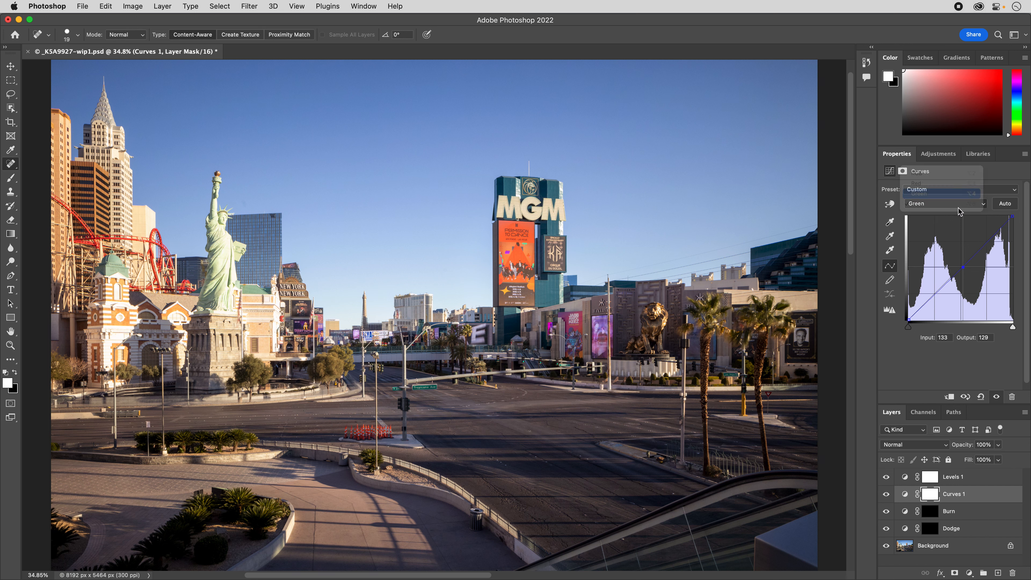
left_click(948, 195)
key("Left")
key("Left")
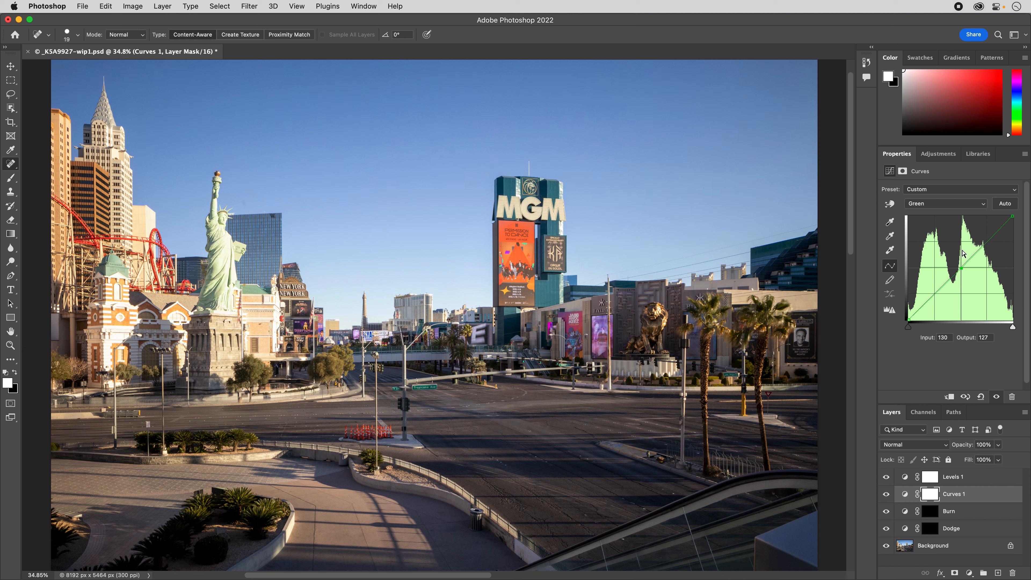
left_click(887, 494)
left_click(887, 495)
left_click(887, 495)
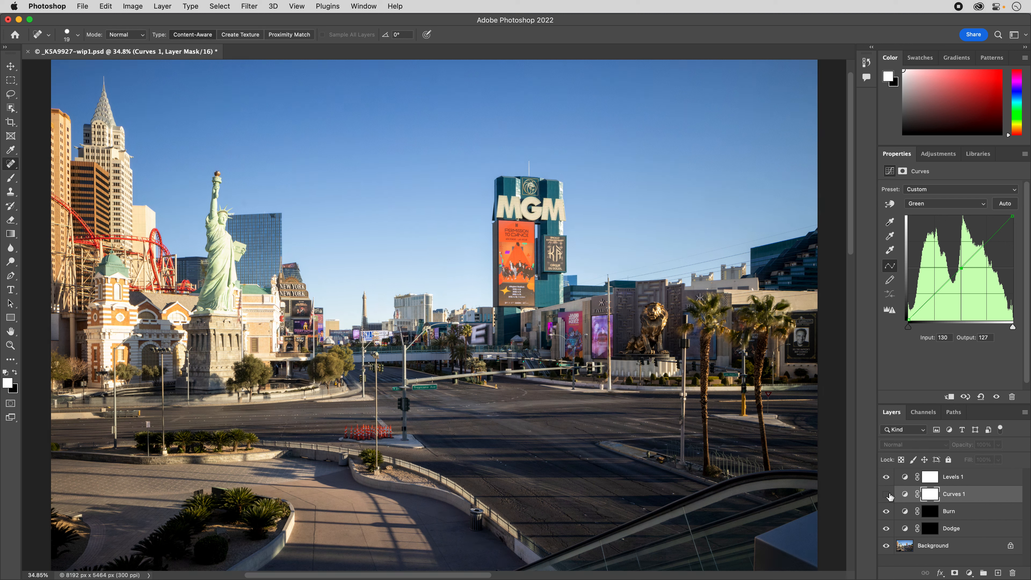
left_click(887, 494)
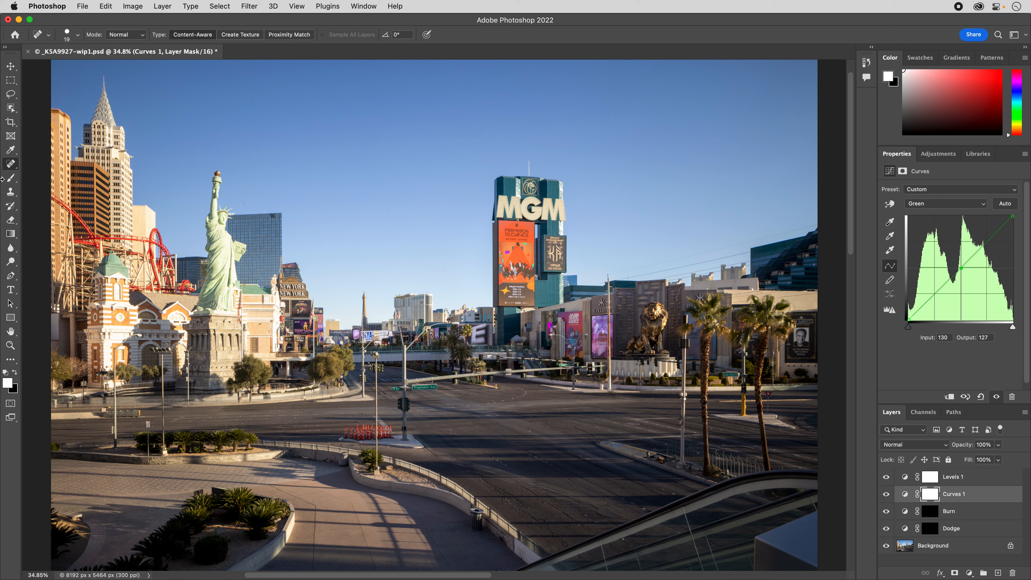
Set up the Brush tool with a soft 268 px tip at 0% hardness.
left_click(11, 178)
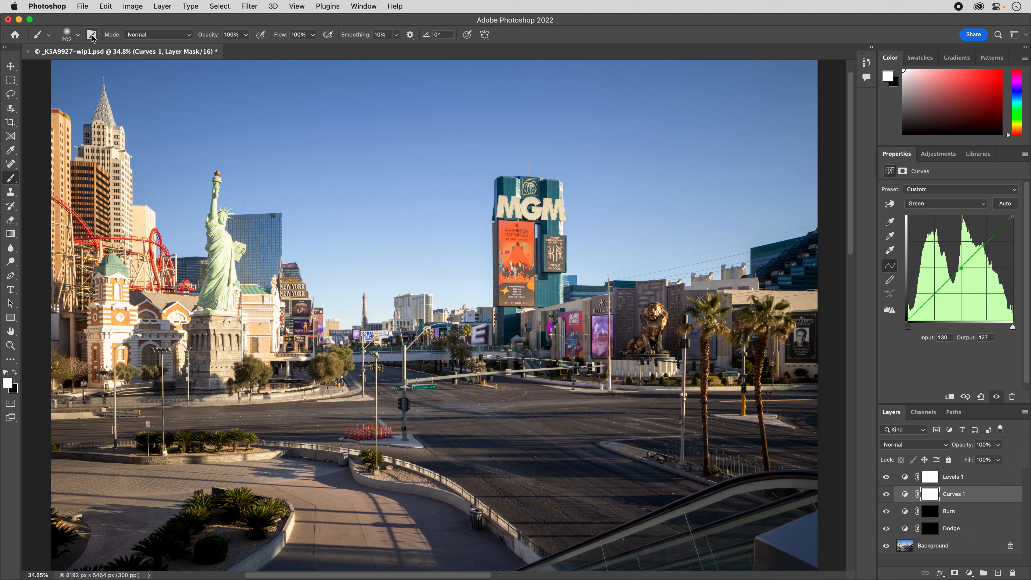
left_click(73, 38)
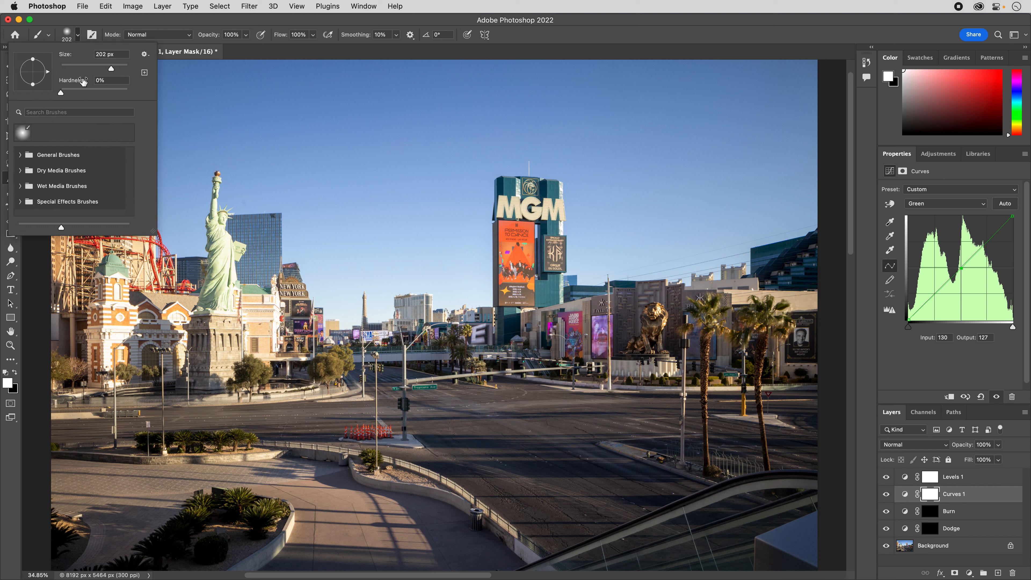
left_click_drag(112, 69, 114, 69)
left_click(61, 93)
left_click_drag(61, 93, 138, 91)
left_click_drag(127, 94, 39, 103)
left_click(67, 40)
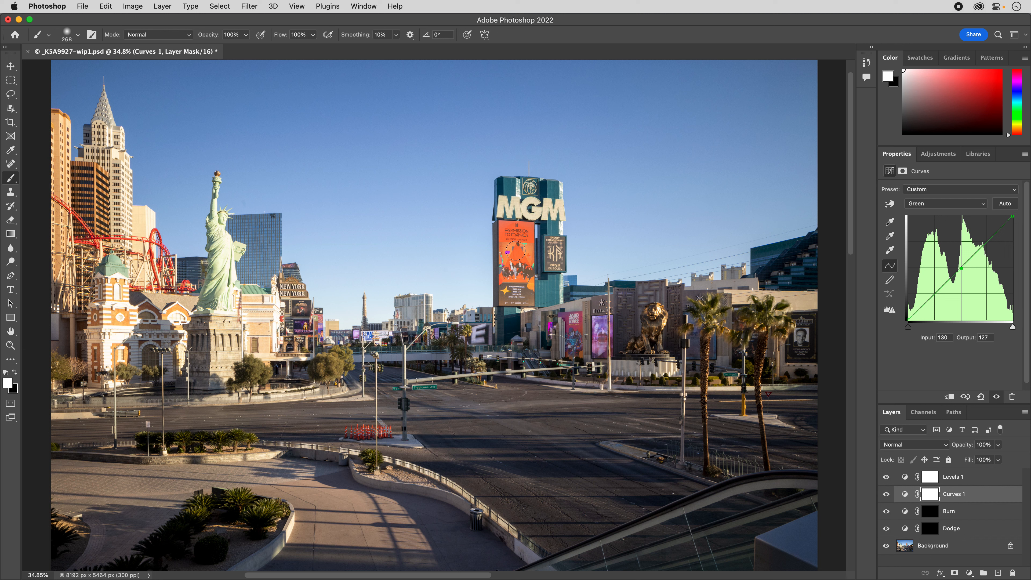
Enlarge the brush to 811 px and set its opacity to 12%.
mouse_move(534, 266)
left_mouse_down()
mouse_move(755, 268)
mouse_move(480, 282)
mouse_move(725, 271)
mouse_move(673, 271)
mouse_move(656, 110)
mouse_move(695, 232)
mouse_move(668, 447)
mouse_move(601, 156)
mouse_move(606, 101)
mouse_move(610, 121)
left_mouse_up()
left_click_drag(654, 264, 536, 276)
left_click(246, 36)
left_click_drag(246, 49, 204, 57)
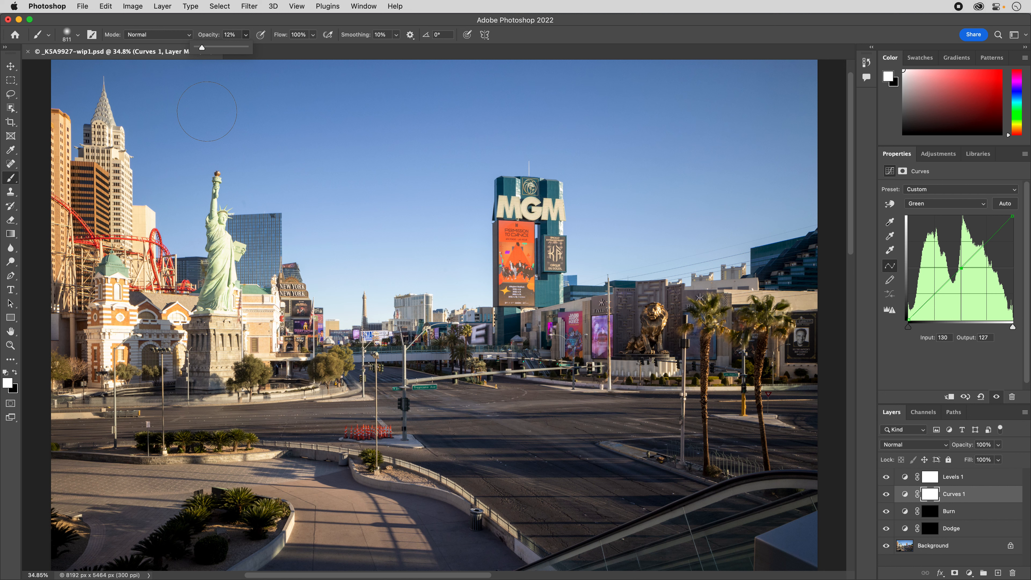
scroll(207, 111, "right", 3)
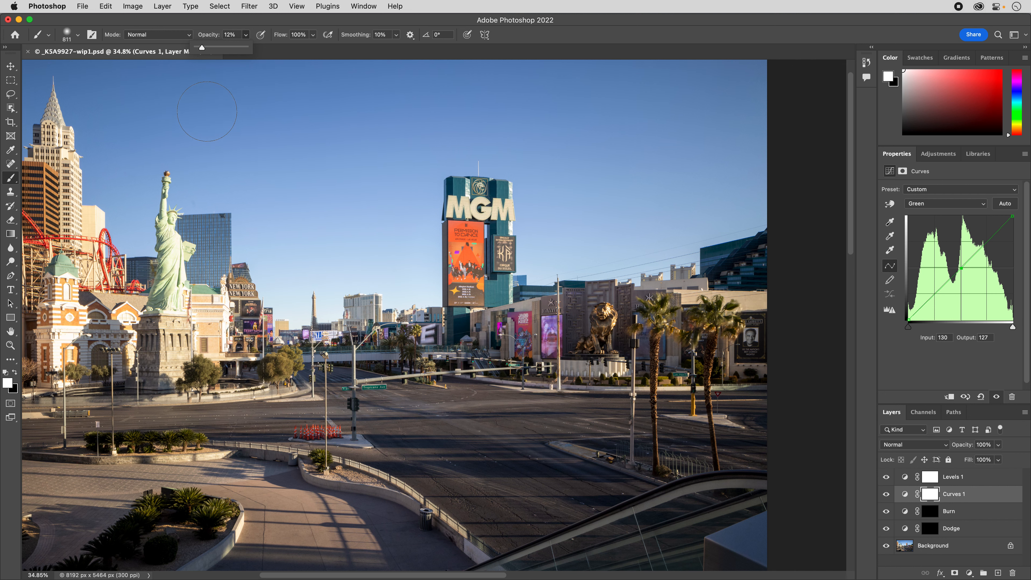
left_click(740, 394)
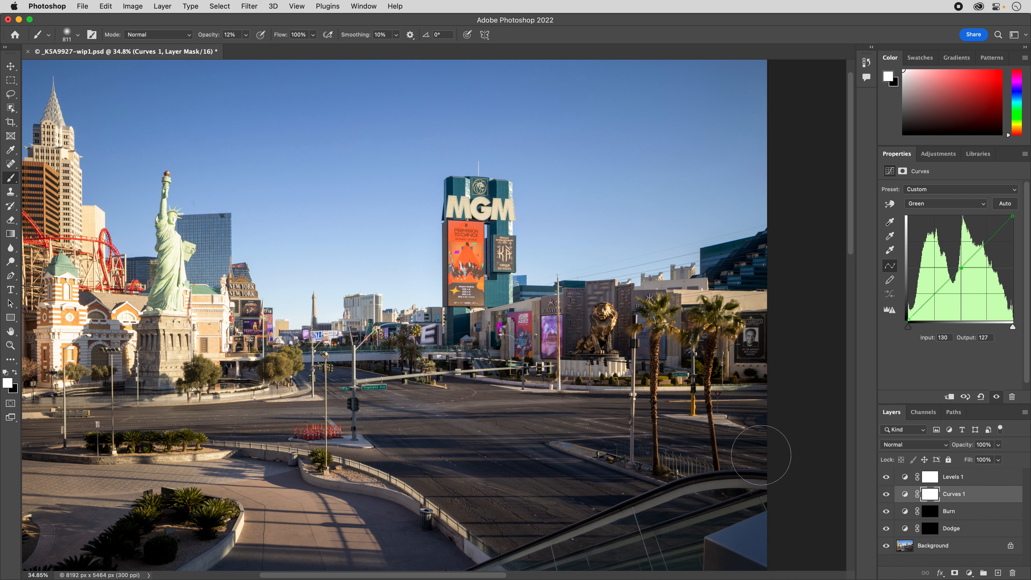
scroll(774, 465, "left", 3)
Select the Burn layer's mask and compare the photo with the Burn layer shown and hidden.
left_click(930, 511)
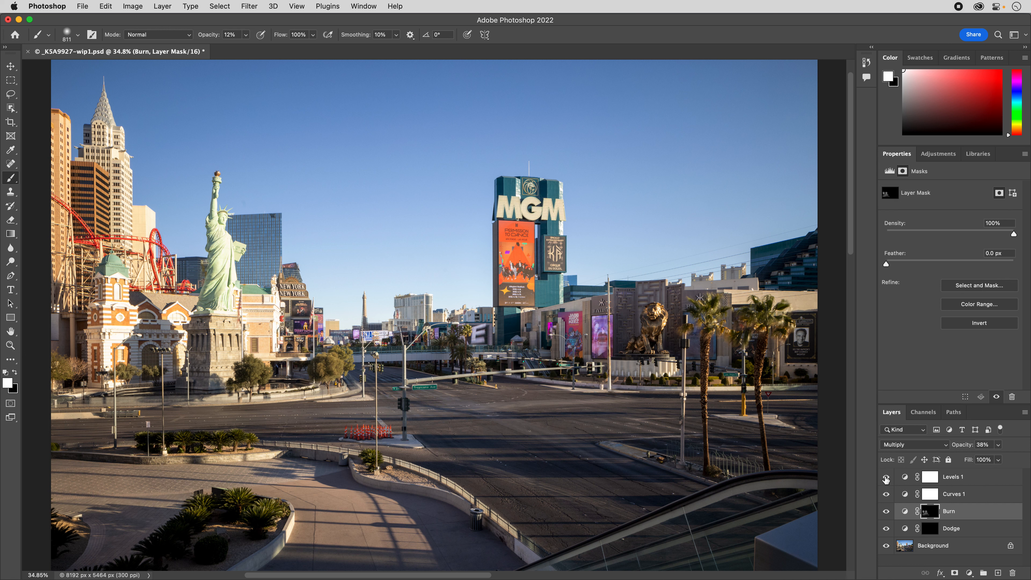
left_click(887, 513)
left_click(887, 513)
left_click(889, 512)
left_click(888, 513)
Try a diagonal sky stroke on the Burn mask at 100% brush opacity, and undo it.
left_click(246, 34)
left_click_drag(244, 48, 245, 51)
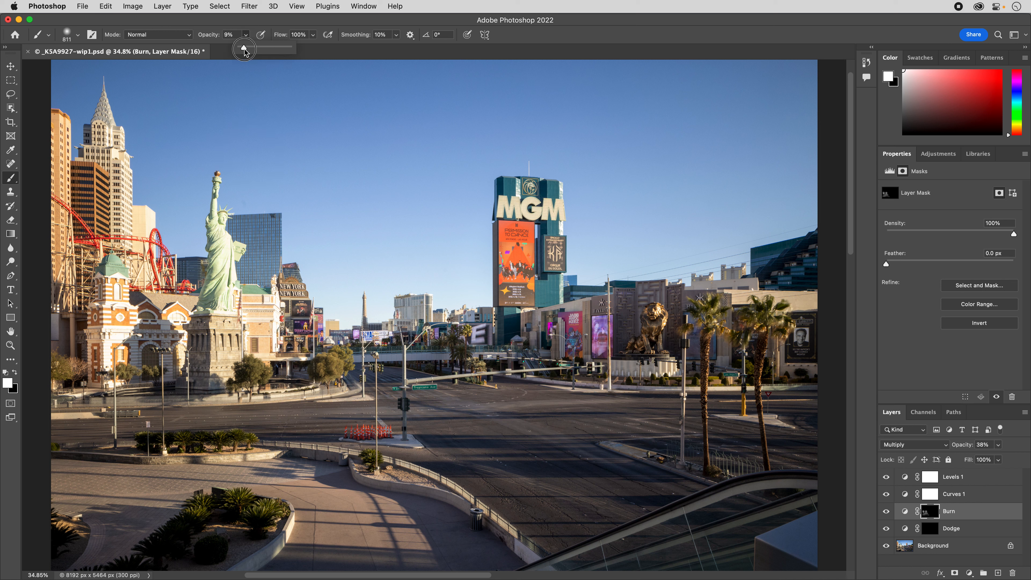
left_click_drag(289, 50, 336, 51)
left_click_drag(339, 147, 441, 208)
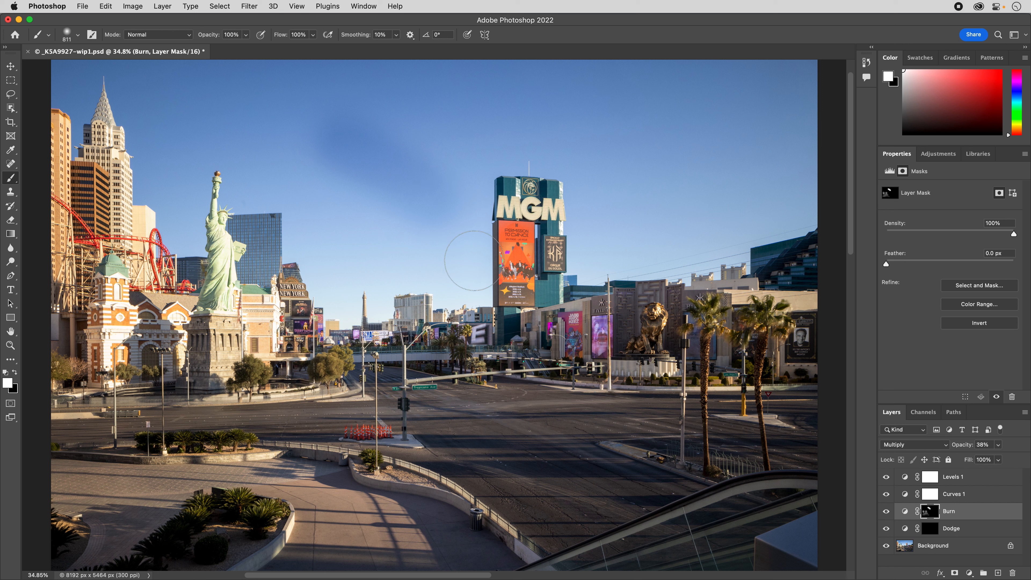
key("super+z")
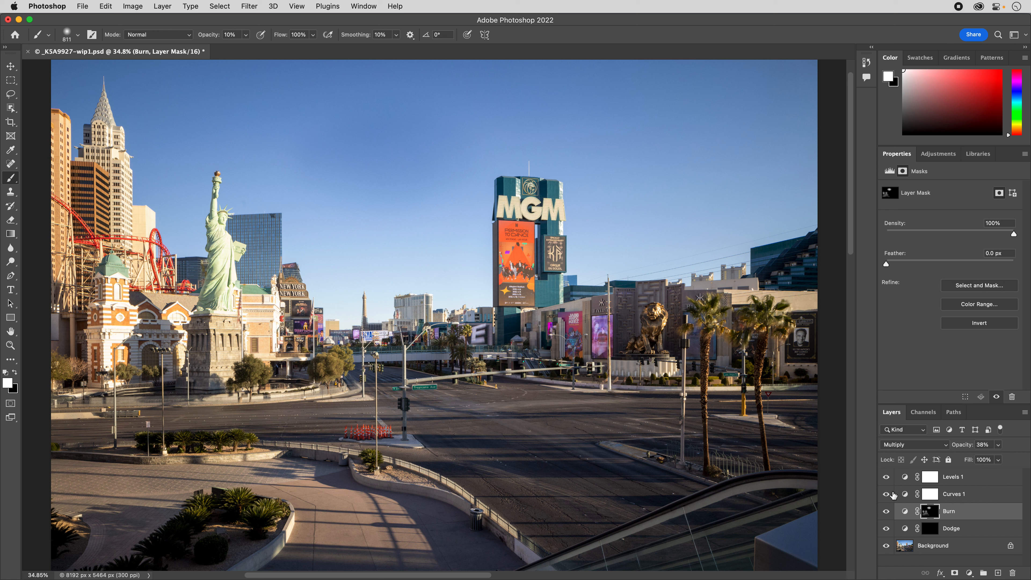
Check the light sky burning by toggling the Burn layer, and undo the sky strokes on its mask while keeping the layer shown.
left_click(887, 511)
left_click(887, 511)
left_click(887, 512)
left_click(886, 512)
key("super+z")
key("super+z")
key("super+z")
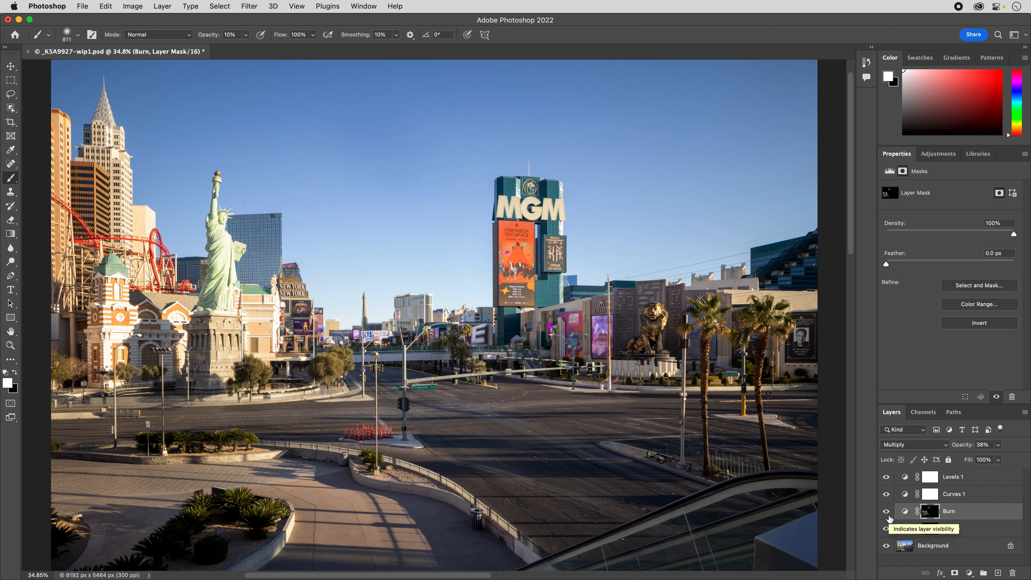
key("super+z")
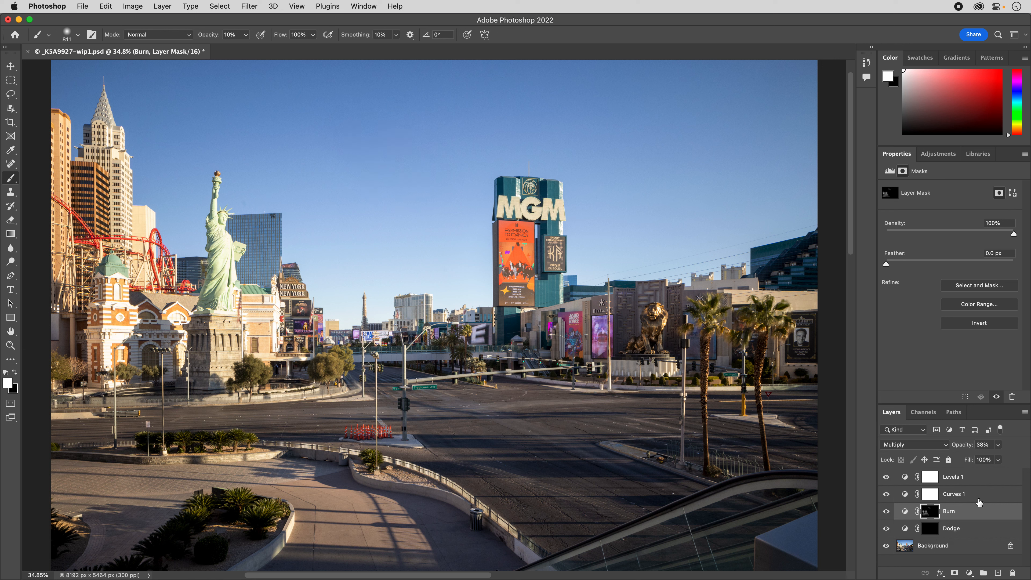
key("super+z")
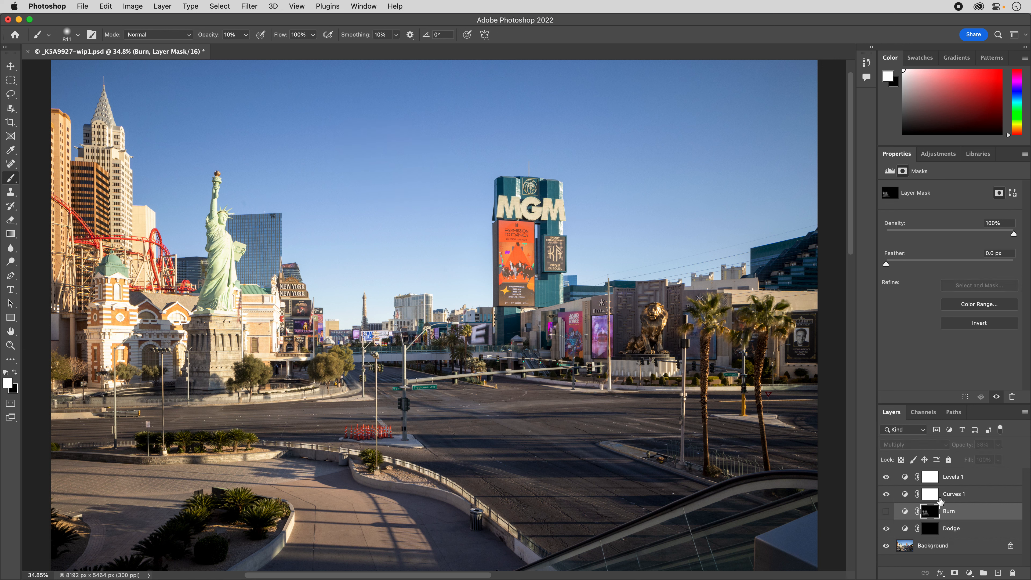
key("shift+super+z")
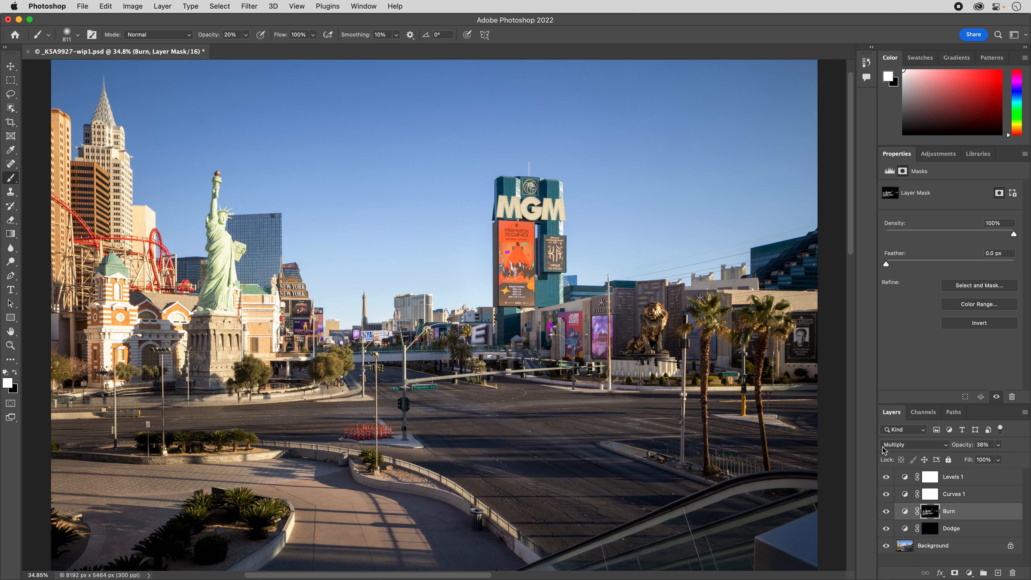
Compare the street scene before and after the darkening painted into the Burn mask.
left_click(891, 514)
left_click(890, 516)
Paint on the Dodge layer's mask to brighten the planter in the photo's lower-left corner, and set the brush opacity to 60%.
left_click(936, 531)
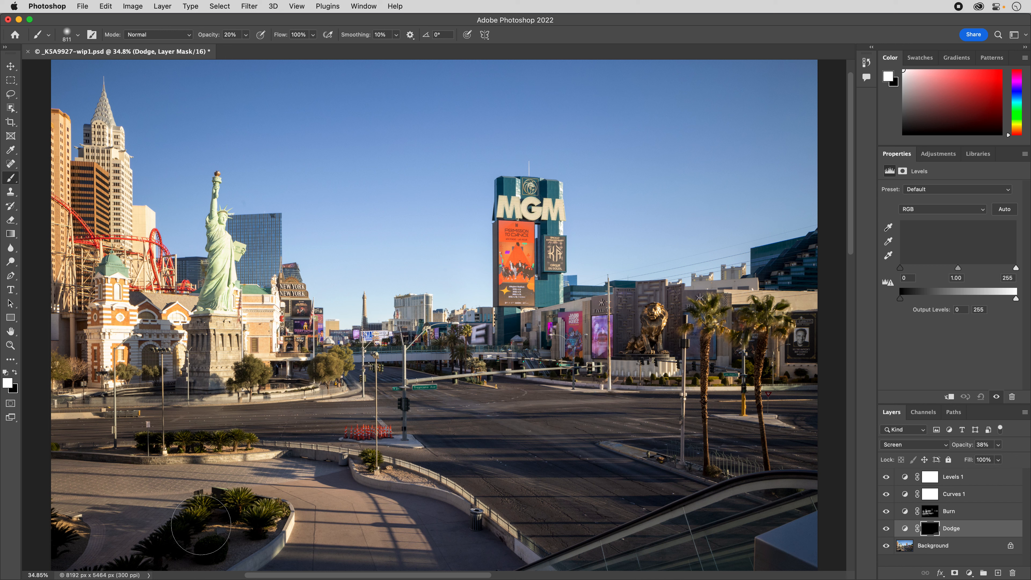
mouse_move(183, 544)
left_mouse_down()
mouse_move(186, 554)
mouse_move(174, 533)
mouse_move(176, 555)
left_mouse_up()
key("6")
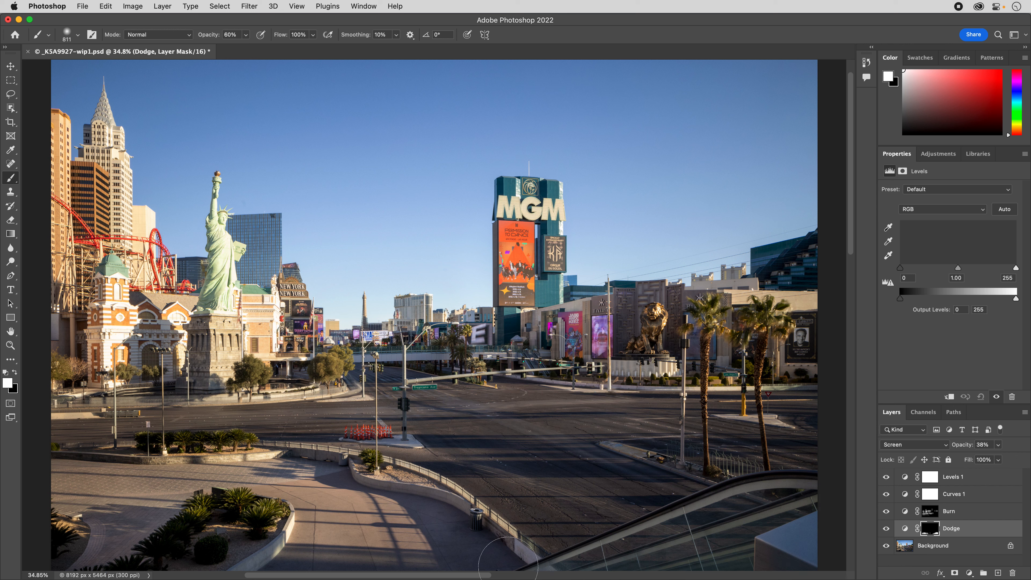
Undo the last Dodge stroke, paint the Dodge mask near the golden lion and distant street trees at 30% brush opacity, and compare with the original.
key("super+z")
key("3")
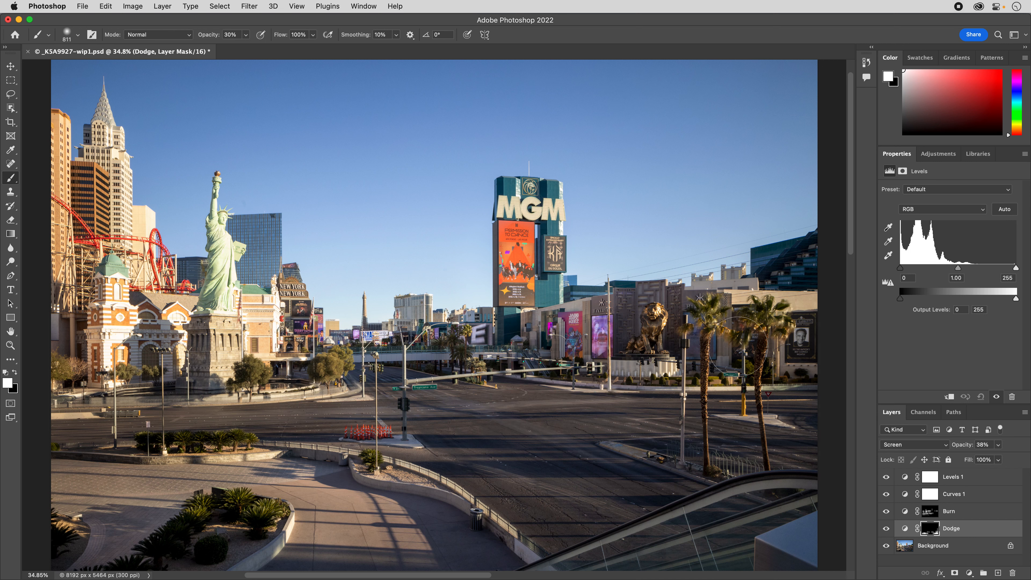
mouse_move(632, 321)
left_mouse_down()
mouse_move(646, 317)
mouse_move(634, 333)
mouse_move(659, 326)
mouse_move(652, 314)
mouse_move(644, 333)
left_mouse_up()
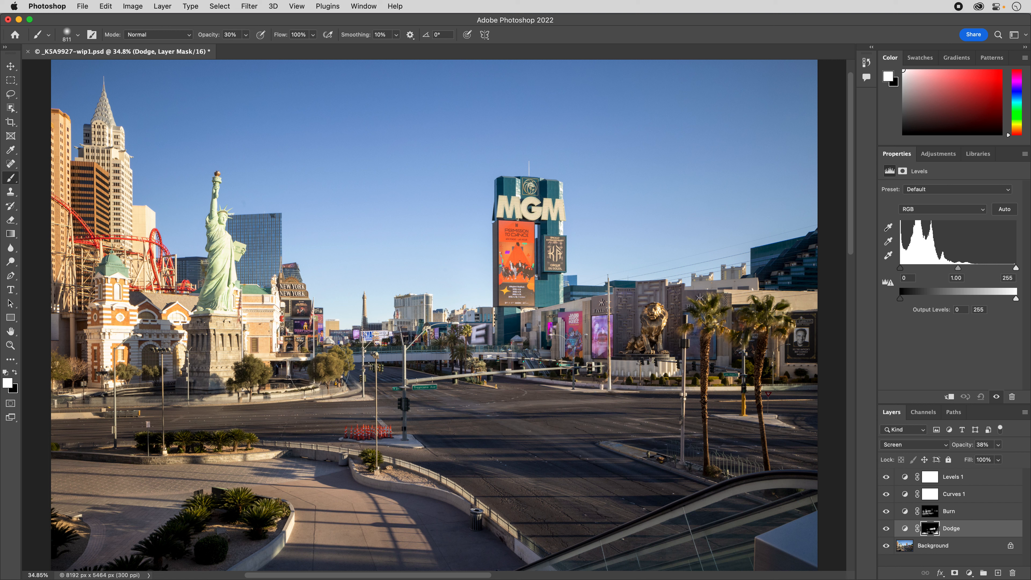
mouse_move(333, 375)
left_mouse_down("ctrl+alt")
mouse_move(281, 379)
mouse_move(334, 369)
mouse_move(292, 366)
mouse_move(377, 380)
mouse_move(362, 373)
mouse_move(424, 368)
left_mouse_up("ctrl+alt")
left_click(886, 546, "alt")
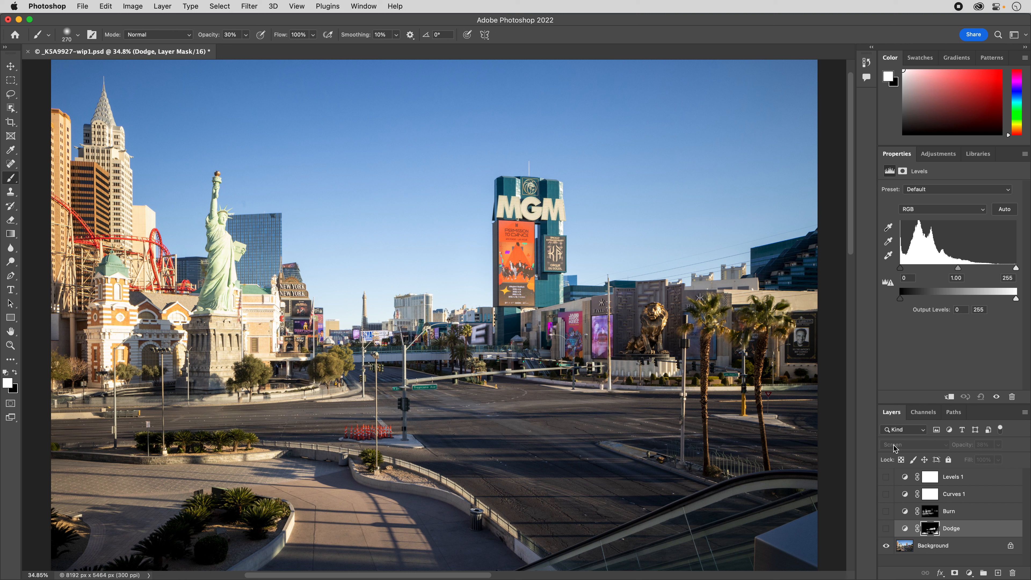
left_click(887, 546, "alt")
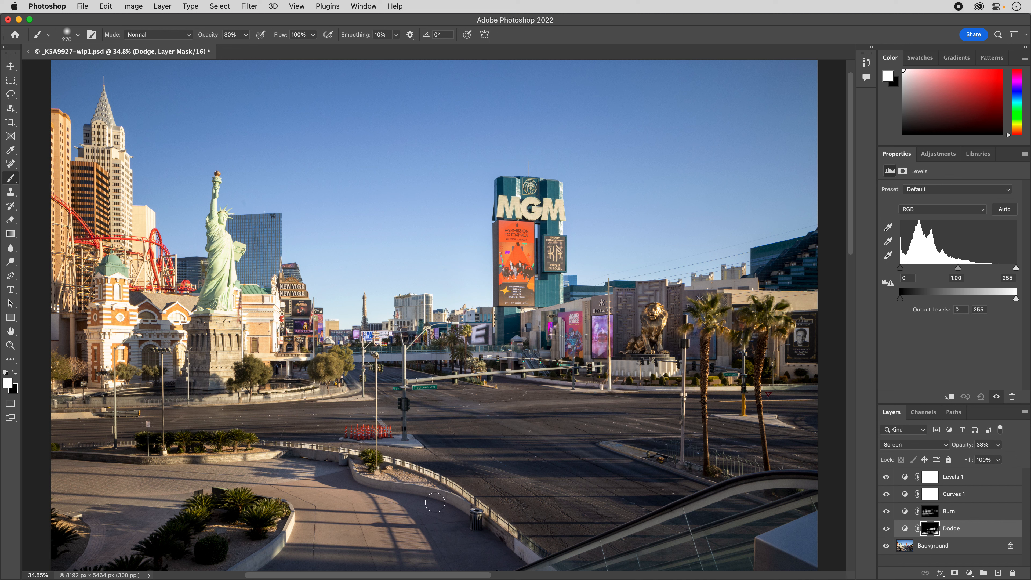
Lower the Green channel's midtones slightly on the Curves 1 layer, around input 130 and output 127.
left_click(907, 496)
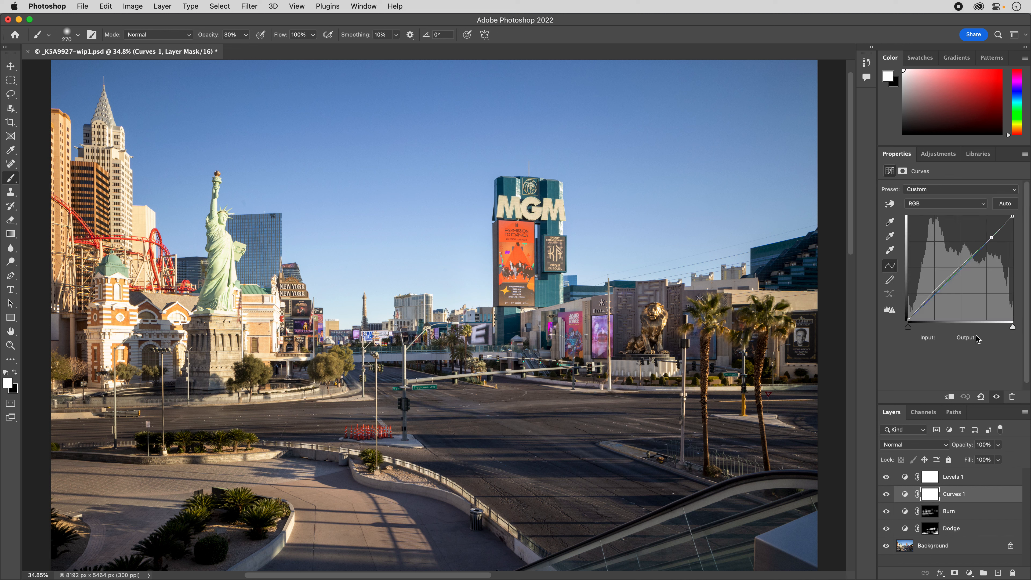
left_click(952, 203)
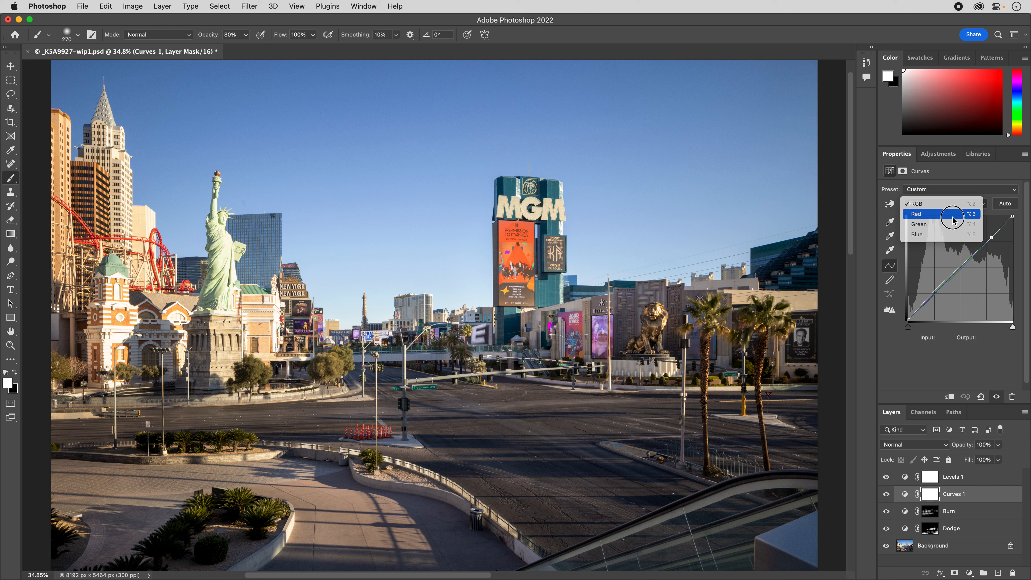
left_click(958, 212)
left_click(956, 204)
left_click(959, 213)
left_click(963, 268)
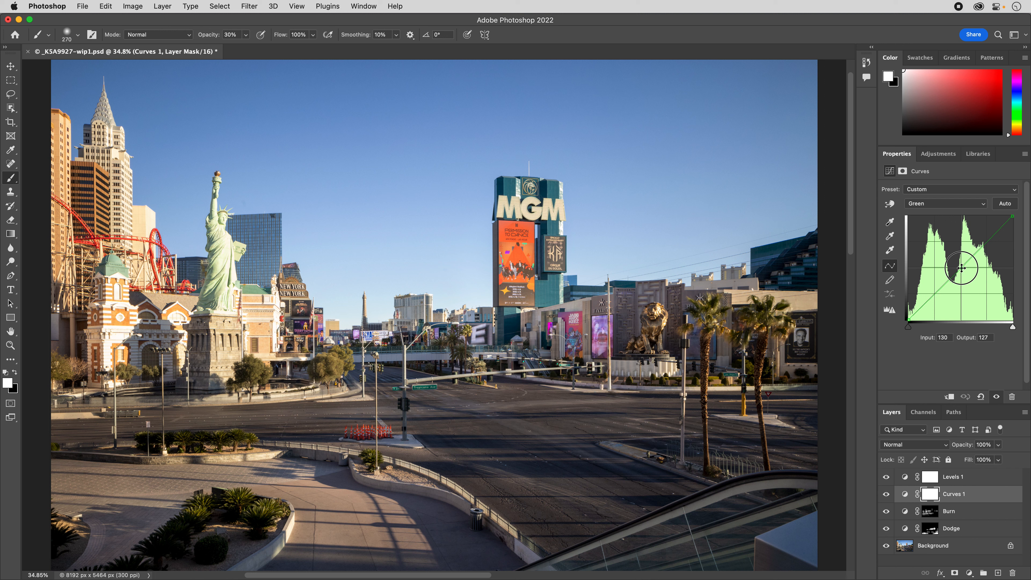
left_click_drag(962, 268, 961, 268)
Select the sky on the Background layer and feather the selection by 1 pixel.
left_click_drag(933, 550, 941, 566)
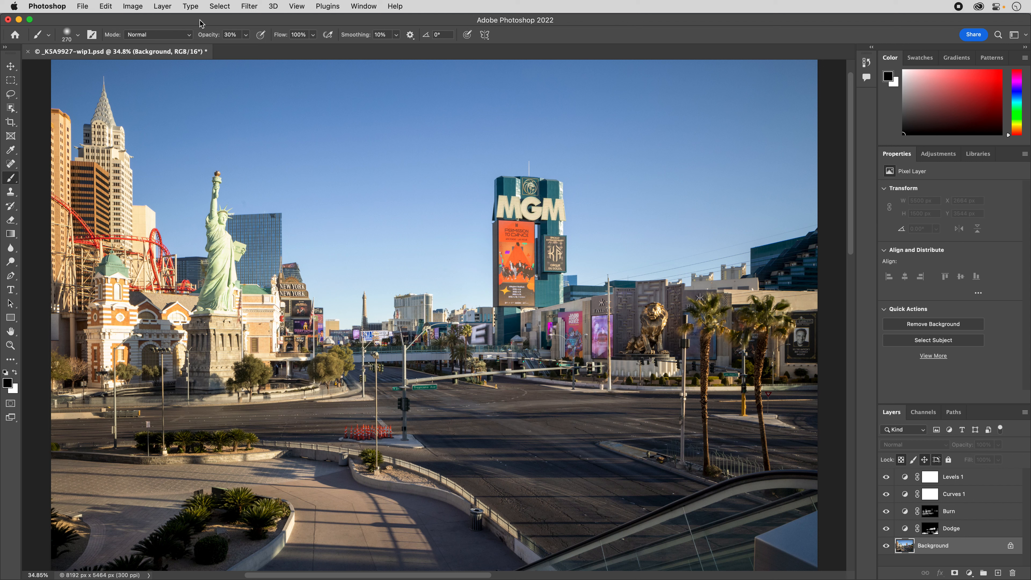
left_click(222, 7)
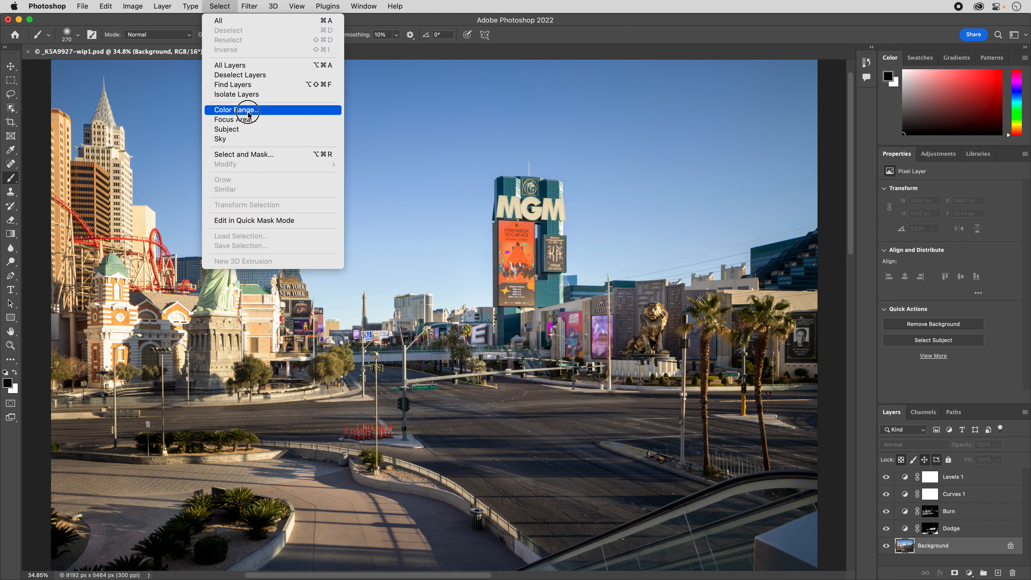
left_click(251, 139)
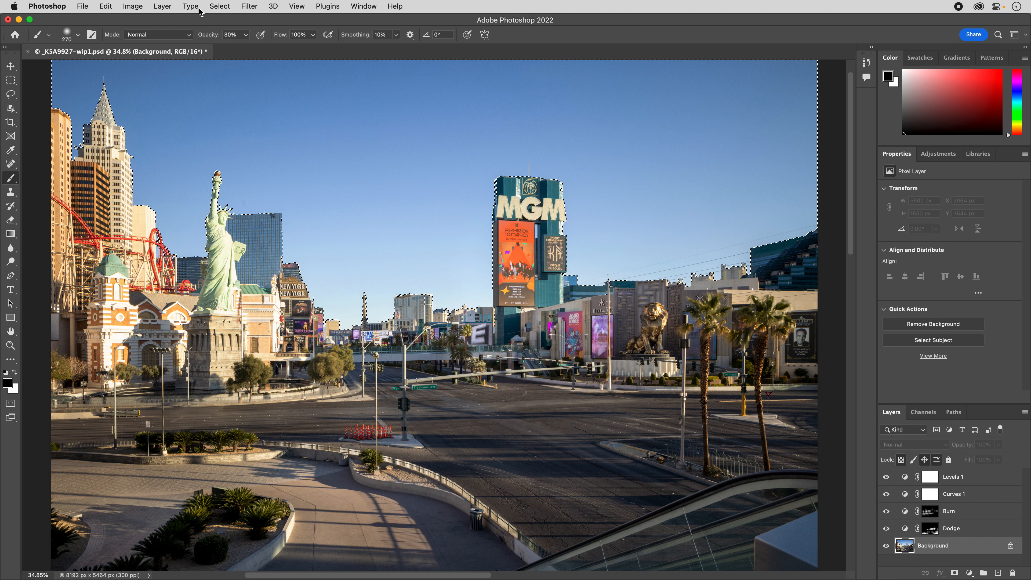
left_click(219, 6)
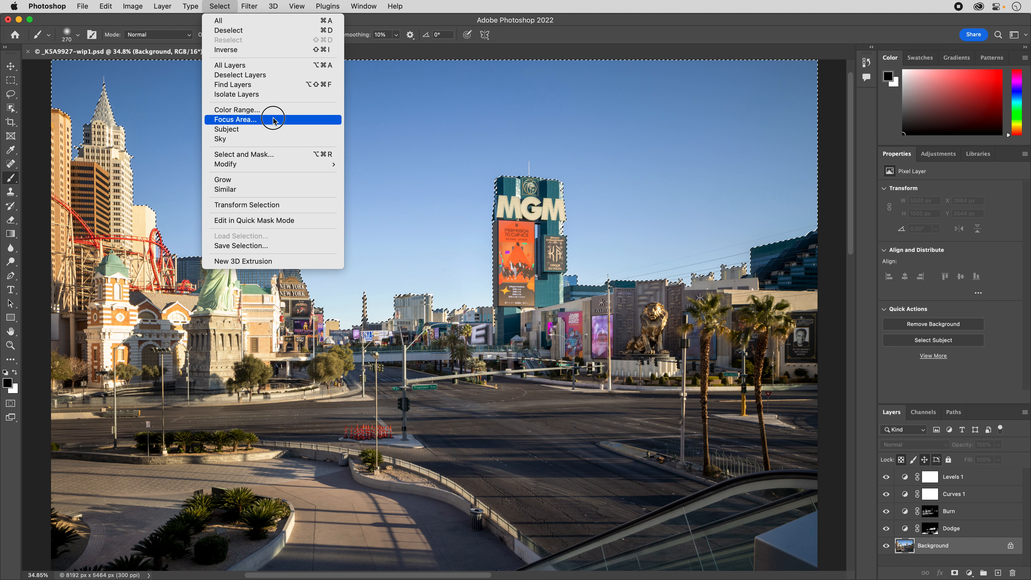
mouse_move(286, 164)
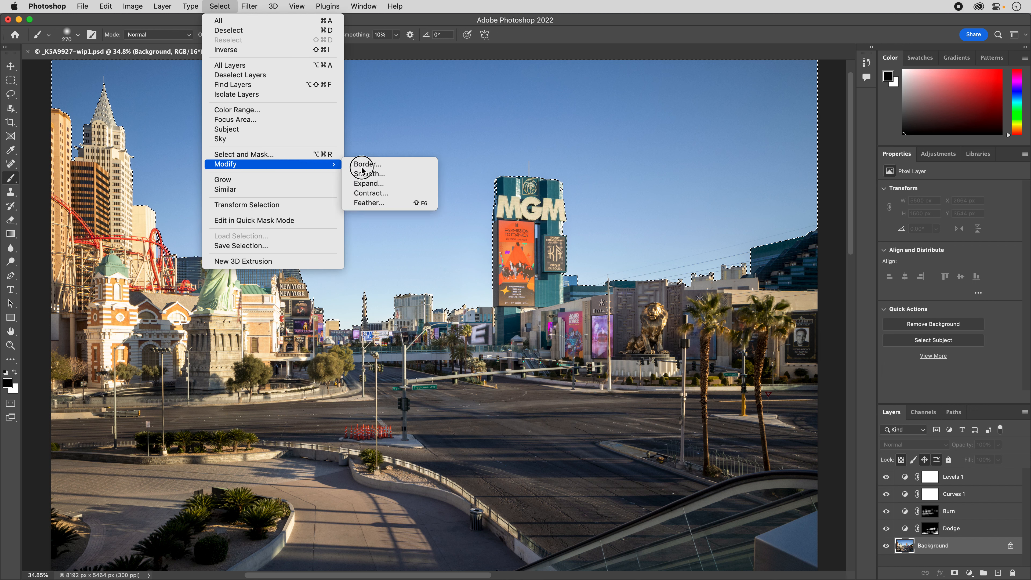
left_click(393, 203)
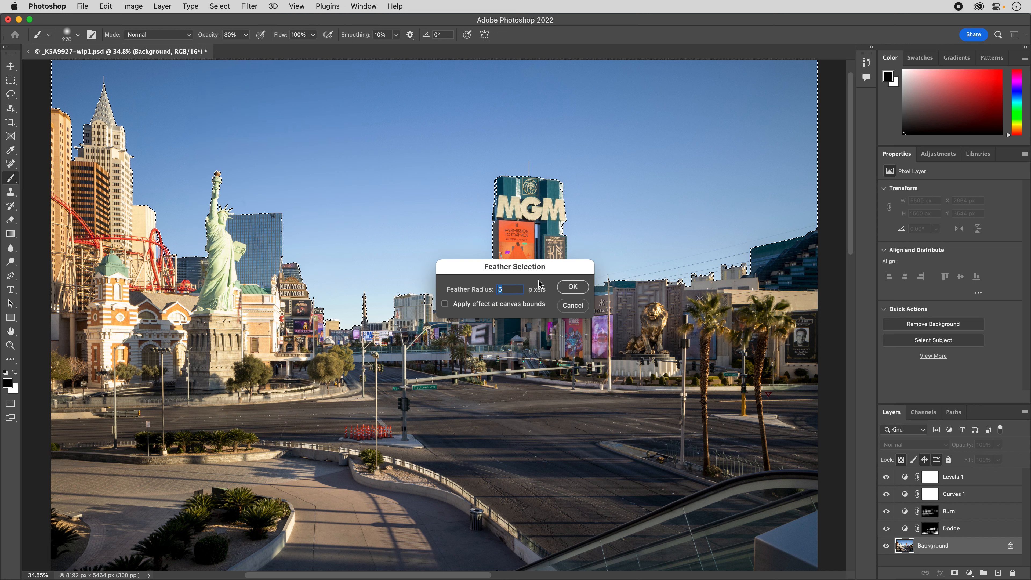
type("1")
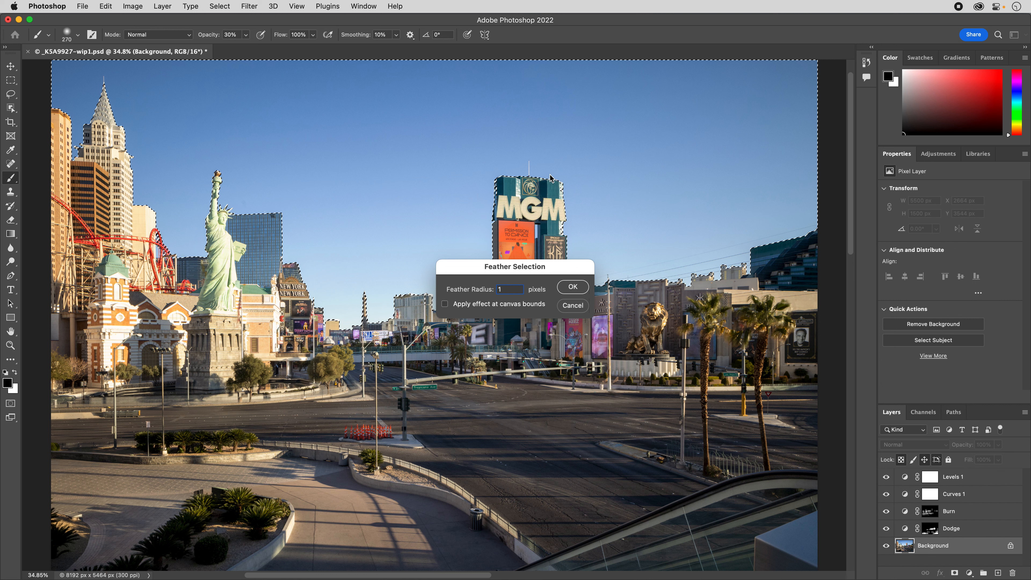
left_click(580, 286)
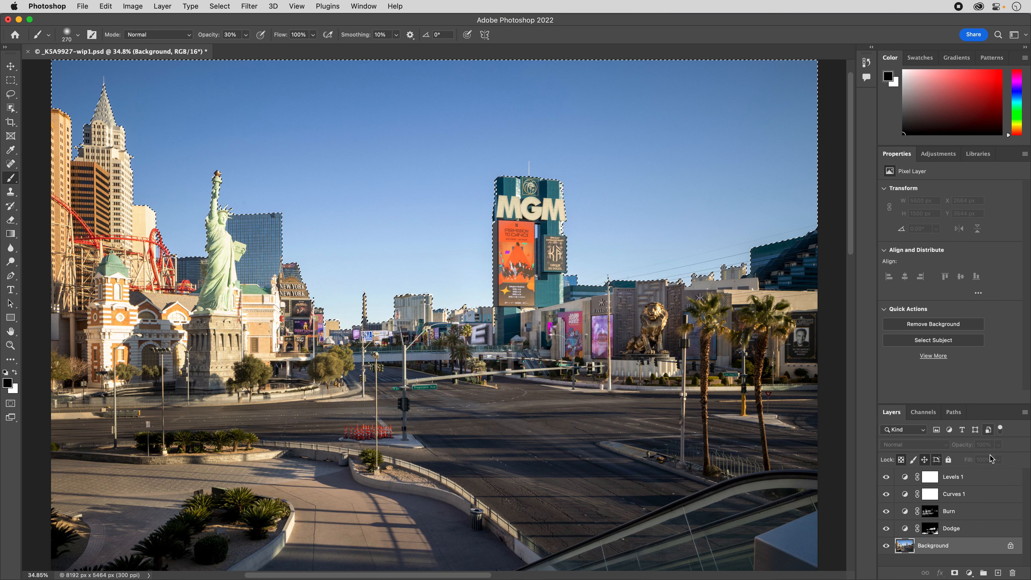
Add a Curves layer above Levels 1 from the sky selection and darken the sky with an RGB curve point at input 141, output 111.
left_click(991, 471)
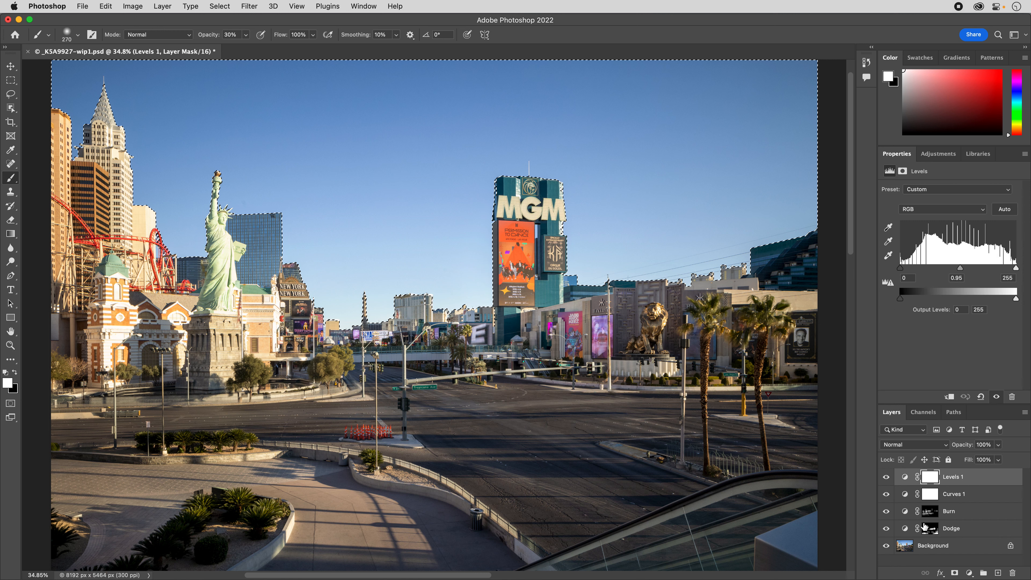
left_click(970, 573)
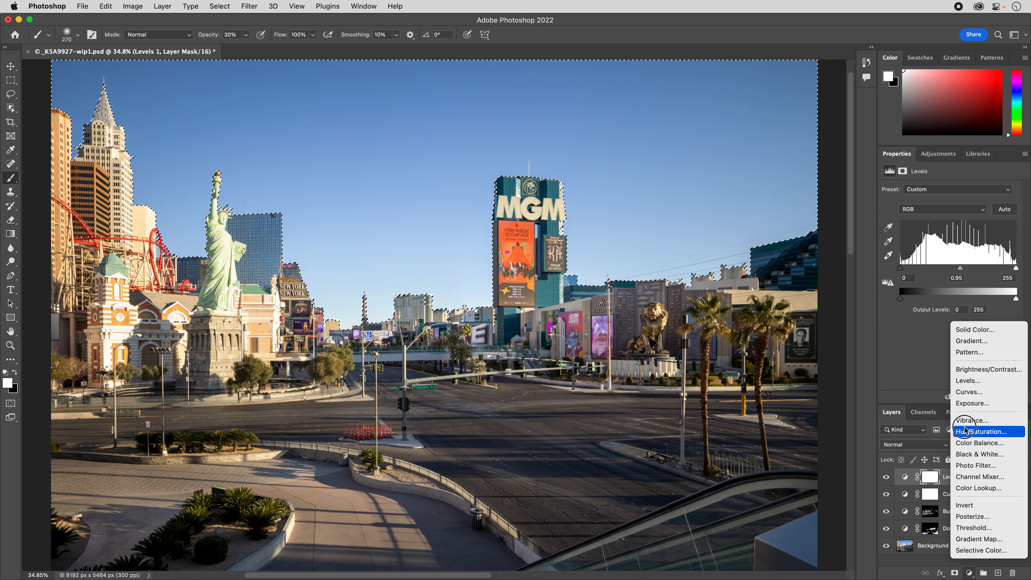
left_click(963, 392)
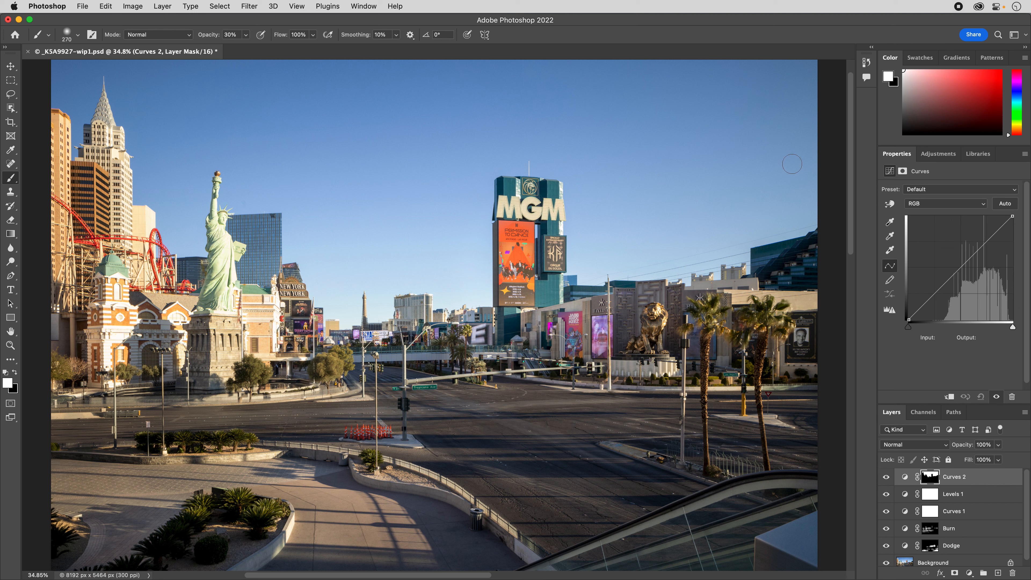
left_click_drag(959, 270, 993, 293)
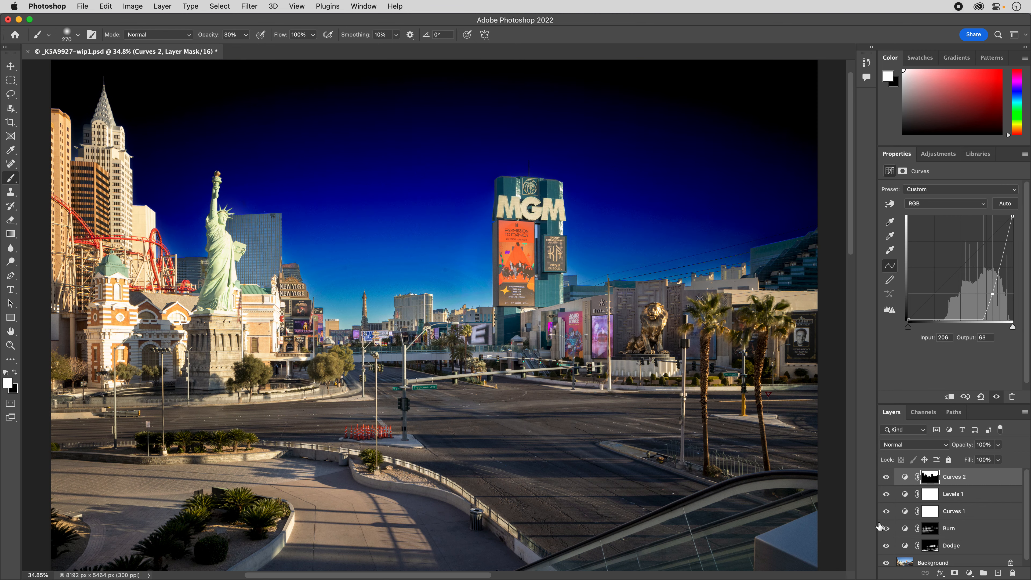
left_click_drag(994, 292, 966, 274)
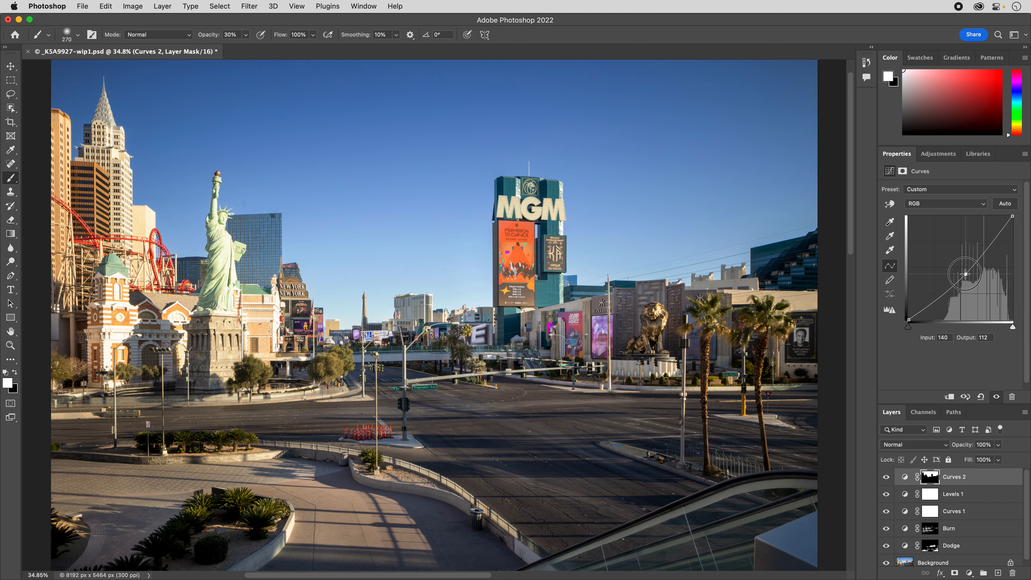
Raise the sky's Blue curve to input 88, output 157, and lower its Green curve to input 127, output 121.
left_click(952, 204)
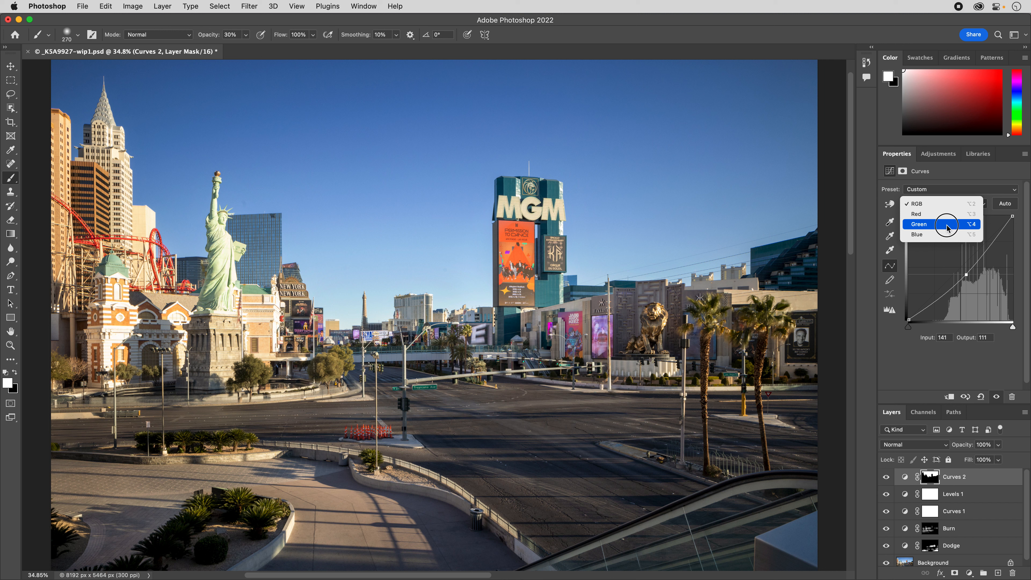
left_click(947, 234)
left_click_drag(963, 268, 945, 256)
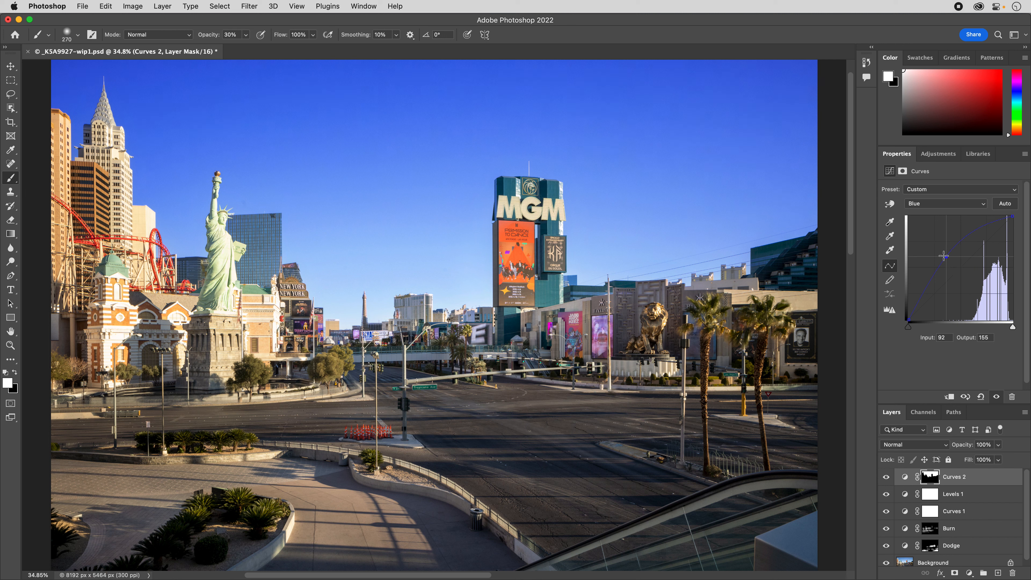
left_click(946, 207)
left_click(934, 194)
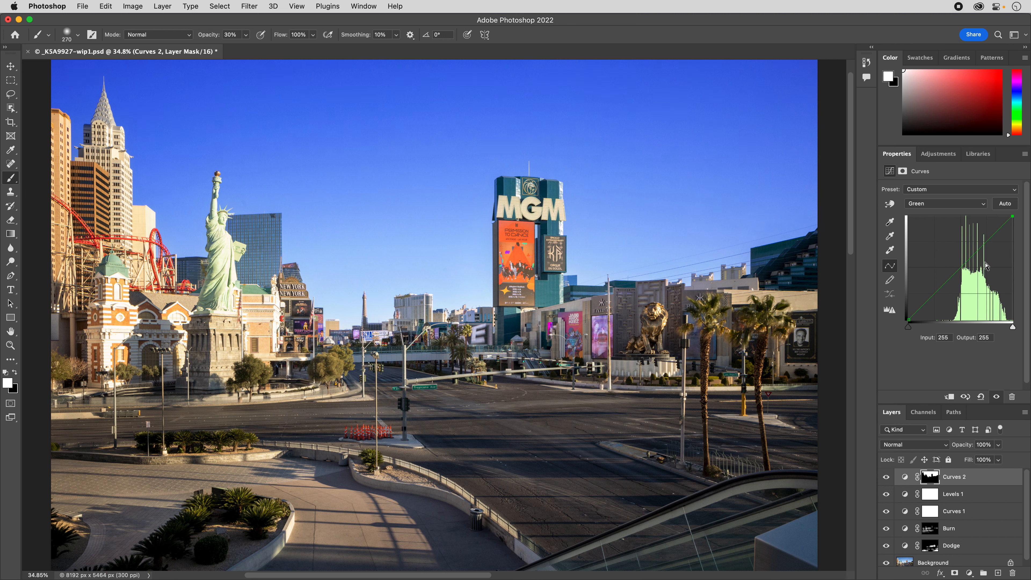
left_click(963, 270)
left_click_drag(963, 270, 961, 271)
Reduce the Curves 2 layer's opacity to 30% and compare the sky with the layer hidden and shown.
left_click(998, 445)
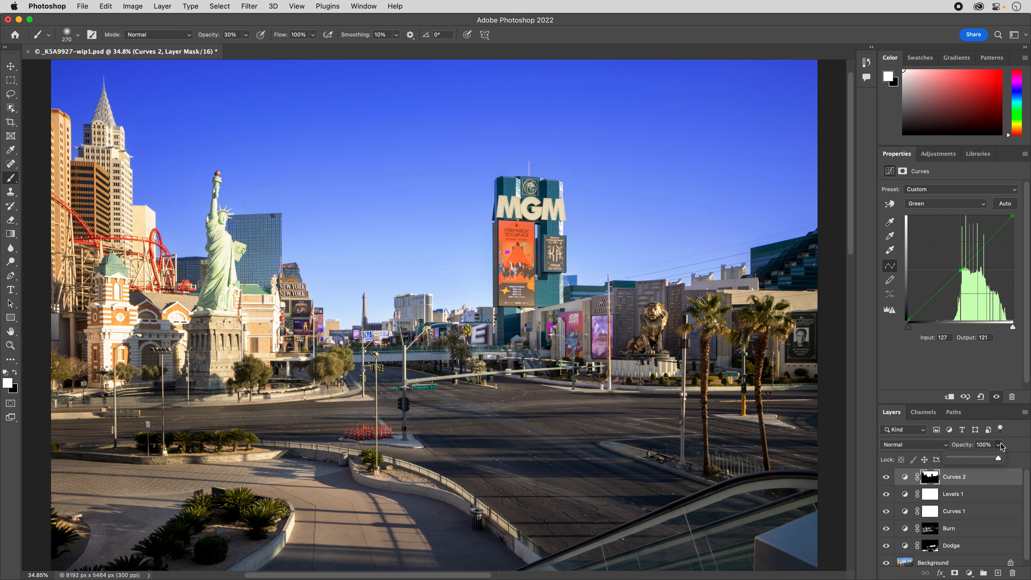
left_click_drag(999, 460, 907, 471)
mouse_move(223, 578)
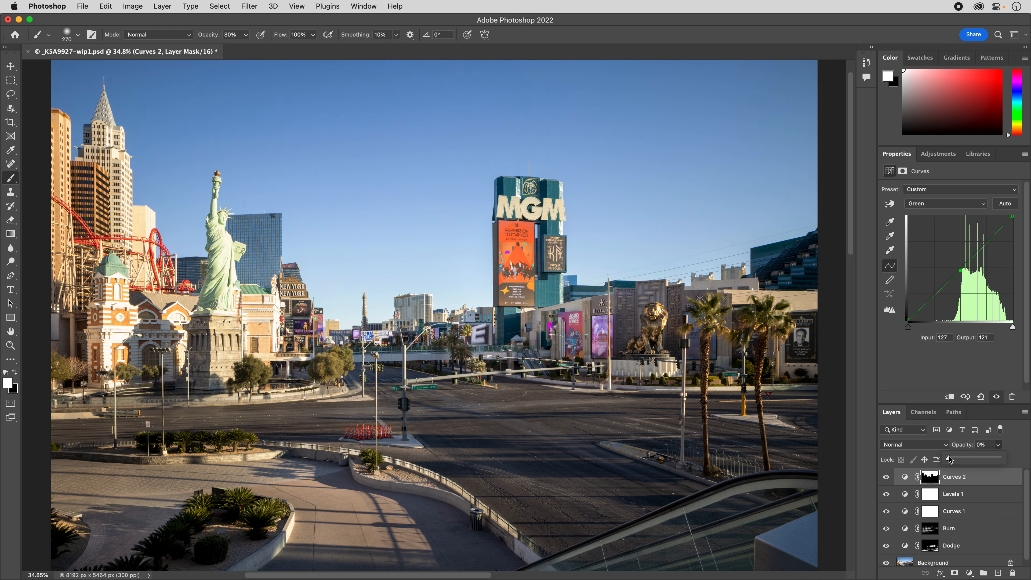
mouse_move(949, 458)
left_mouse_down()
mouse_move(974, 460)
mouse_move(965, 464)
left_mouse_up()
left_click(886, 477)
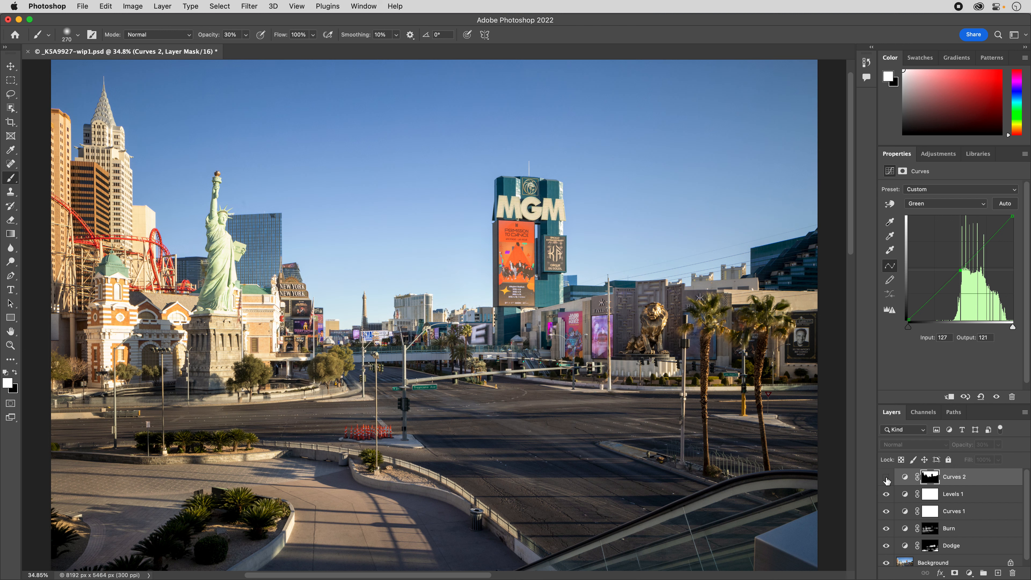
left_click(887, 477)
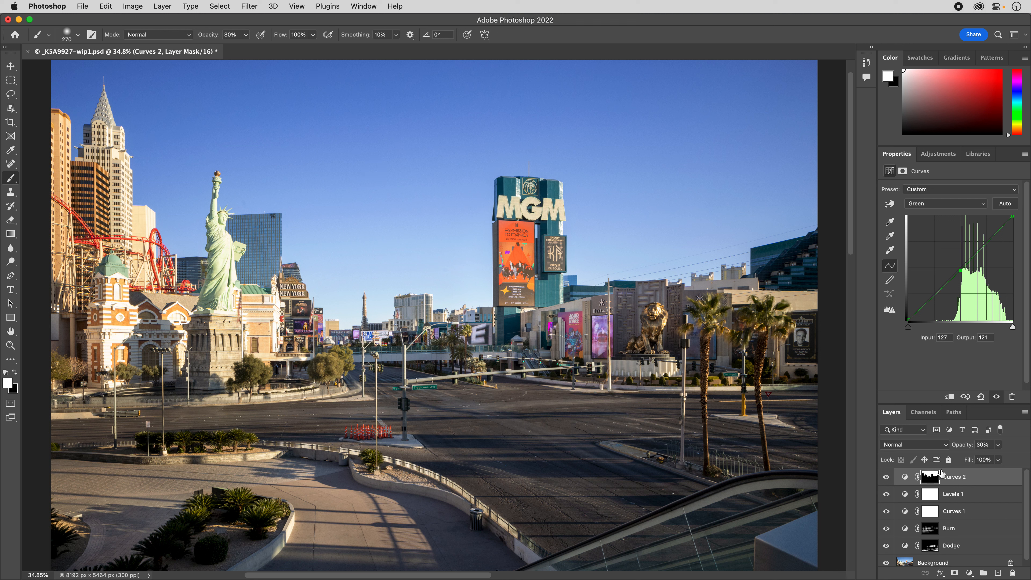
Enlarge the layer list, start a Color Range selection on the Background layer, and sample foliage from the sunlit tree beside the statue.
left_click_drag(937, 403, 937, 370)
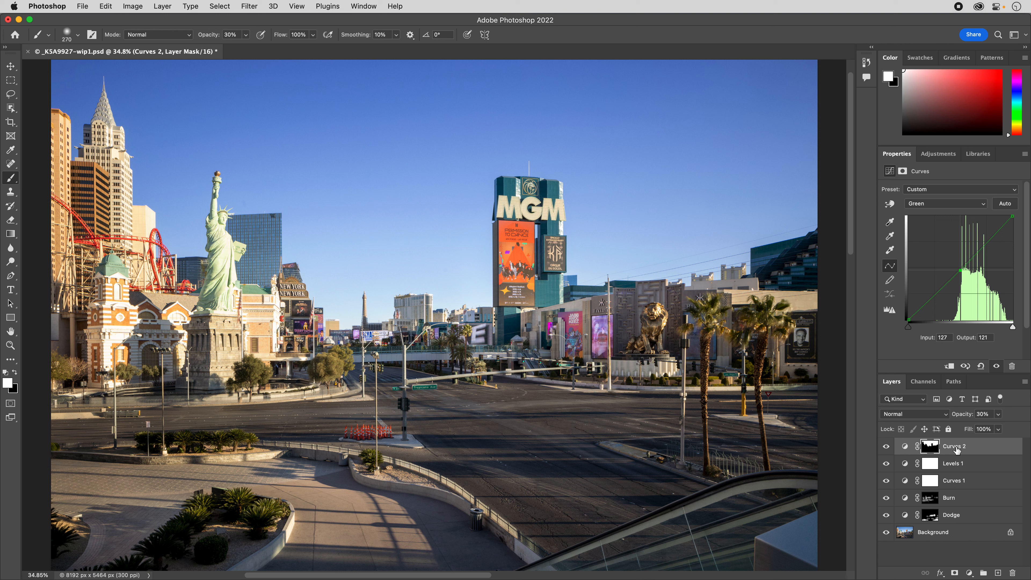
left_click(942, 533)
key("x")
left_click(211, 8)
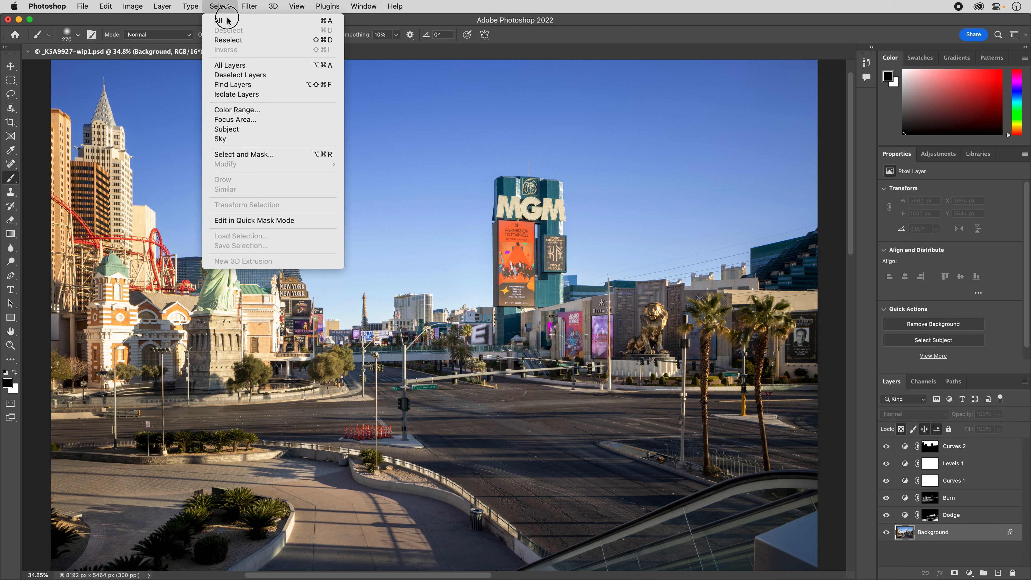
left_click(274, 107)
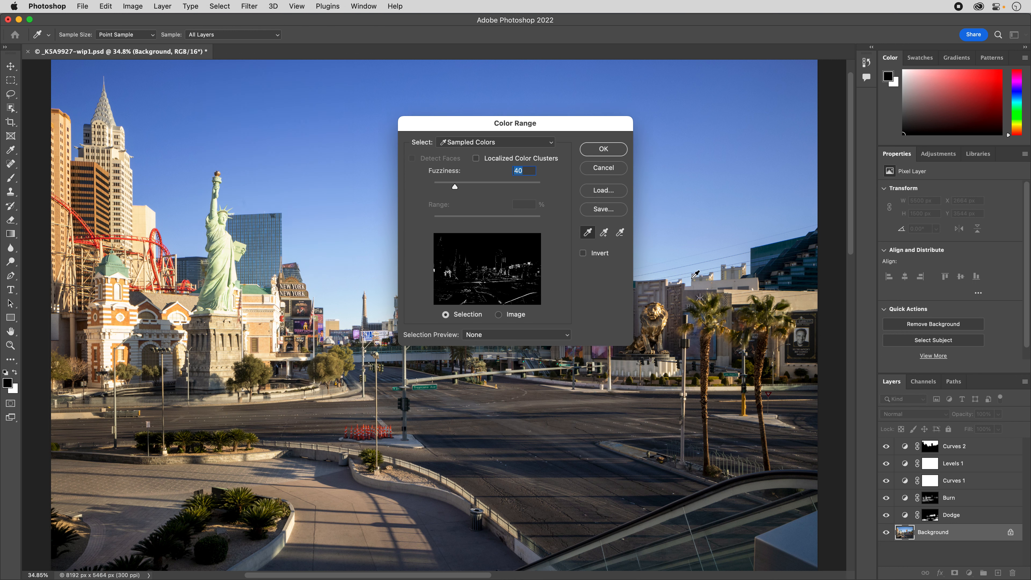
left_click(717, 302)
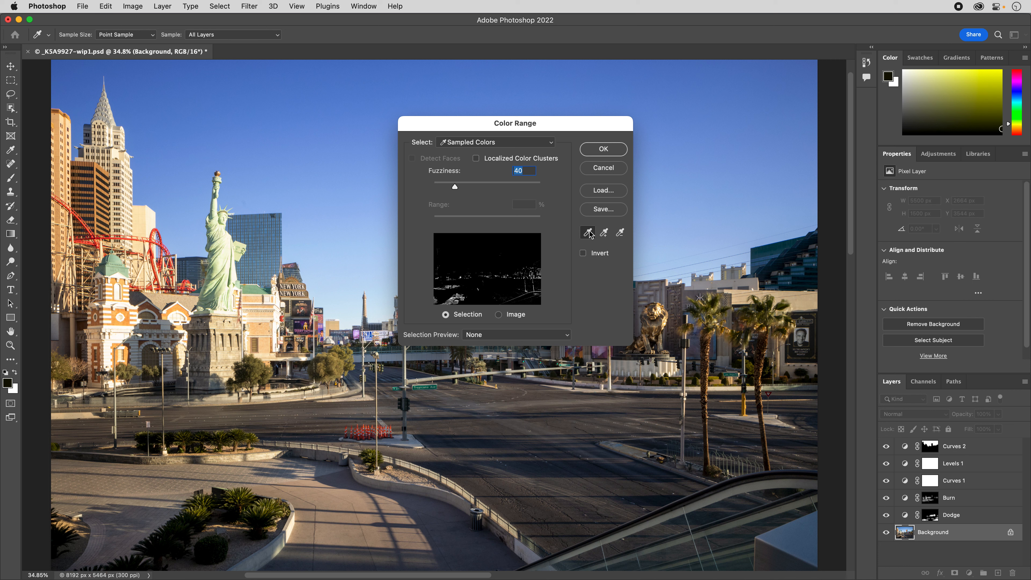
left_click(331, 363)
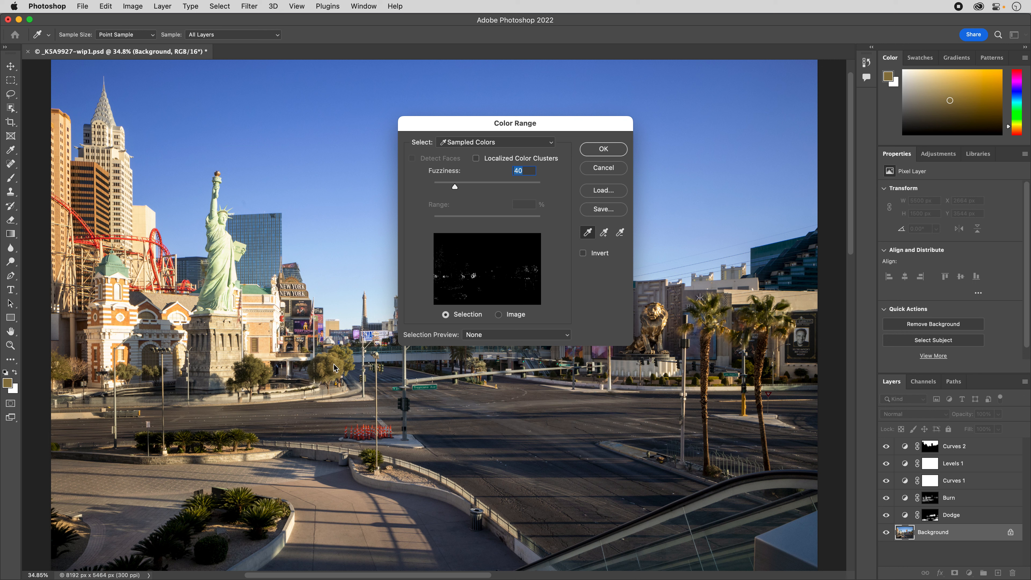
left_click(336, 366)
Preview the Color Range selection as a Quick Mask and resample the foliage of the sunlit tree beside the statue.
left_click(520, 334)
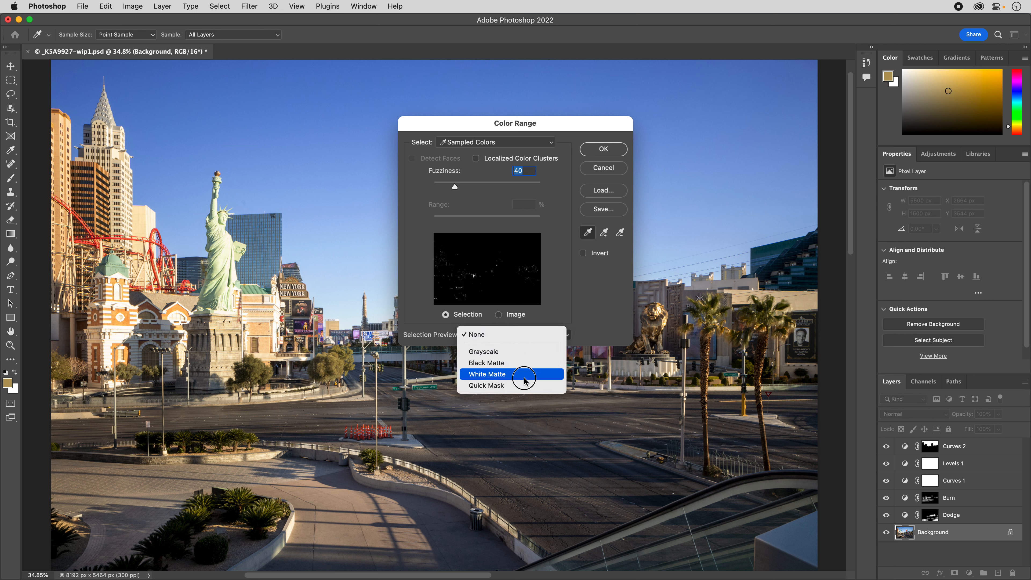
left_click(525, 385)
left_click(330, 365)
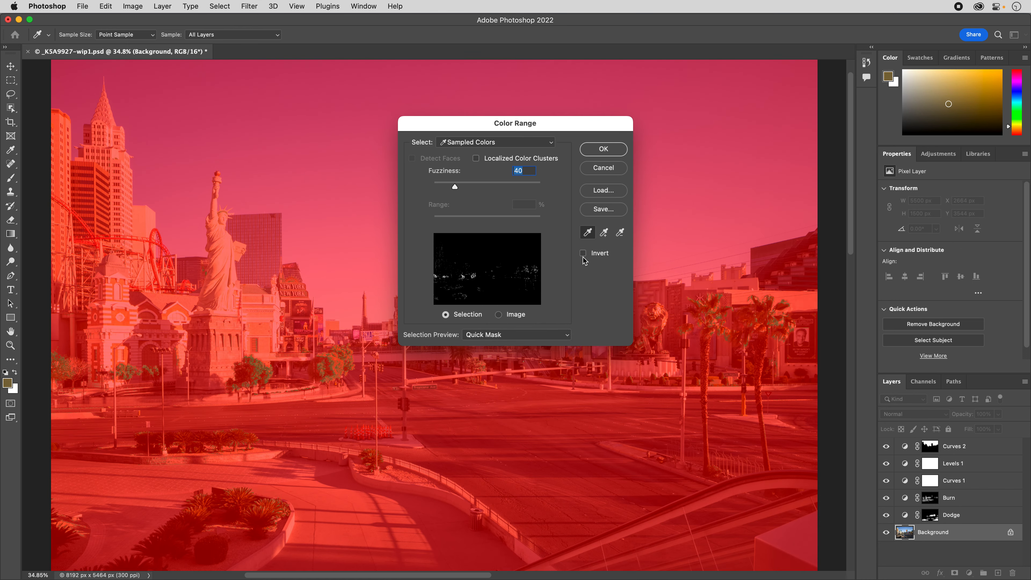
Add more foliage tones from the sunlit tree and the palm near the lion statue to the sampled colors.
left_click(604, 233)
left_click(330, 363)
left_click(336, 365)
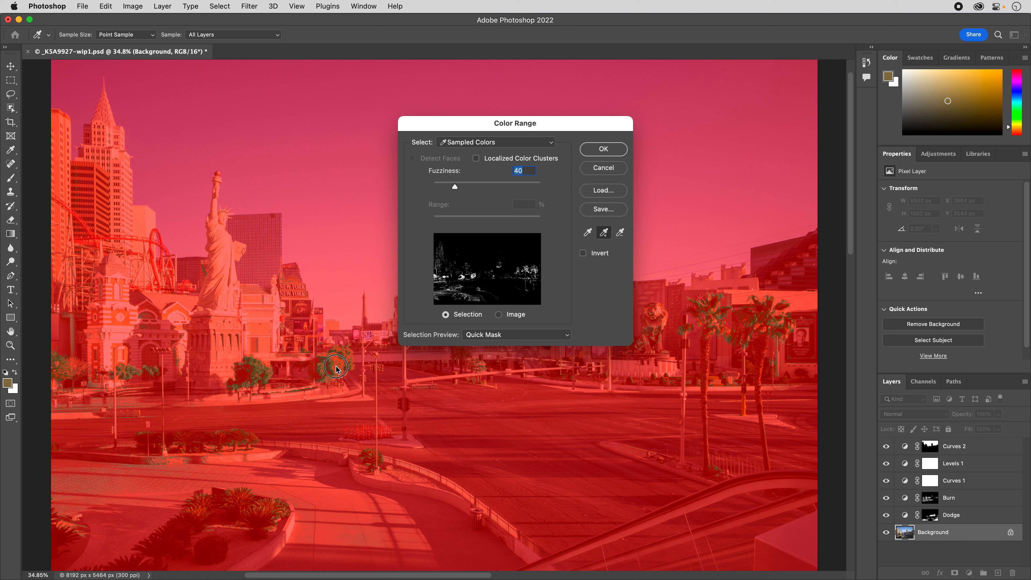
left_click(335, 363)
left_click(335, 364)
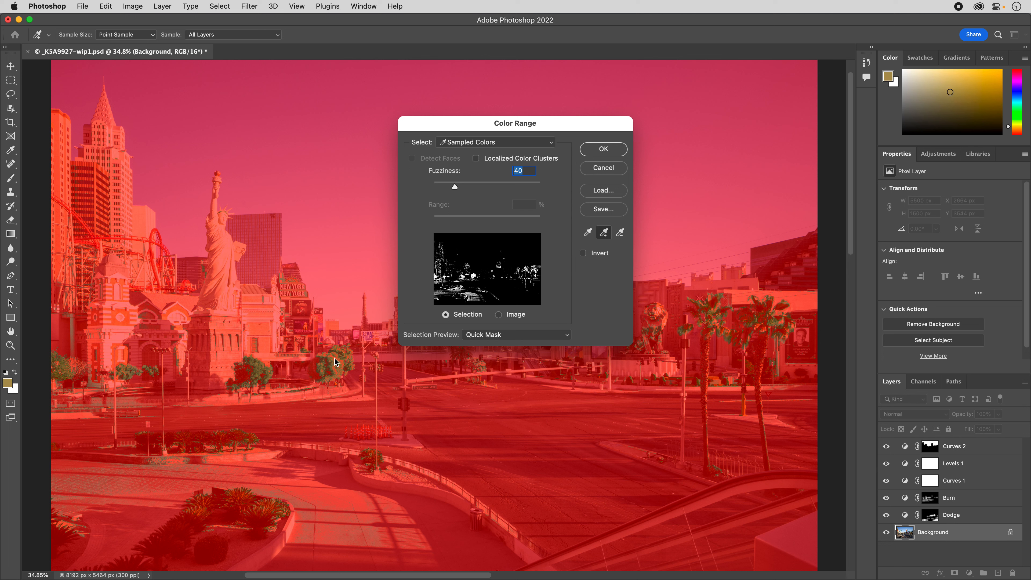
left_click(333, 365)
left_click(334, 365)
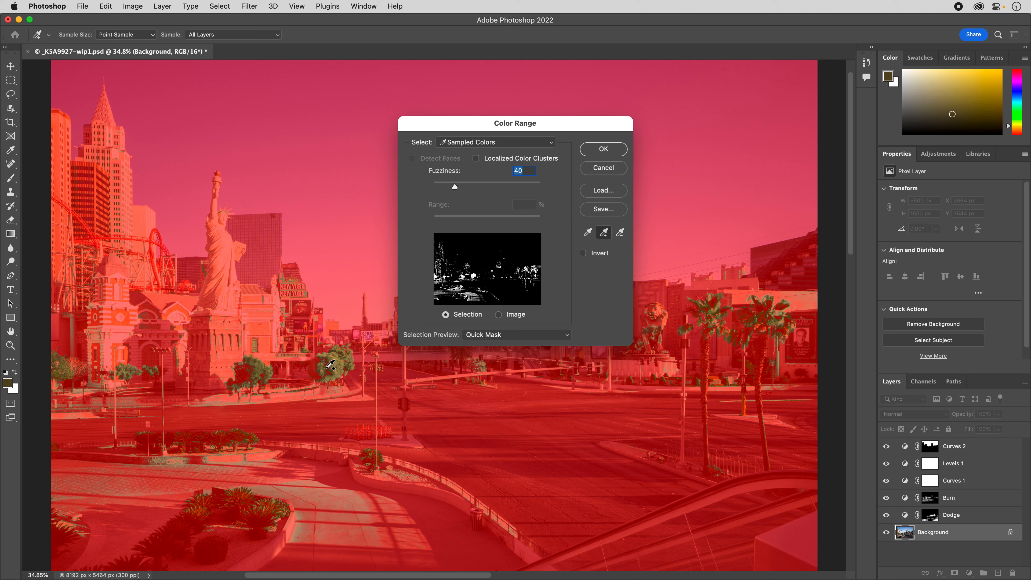
left_click(713, 317)
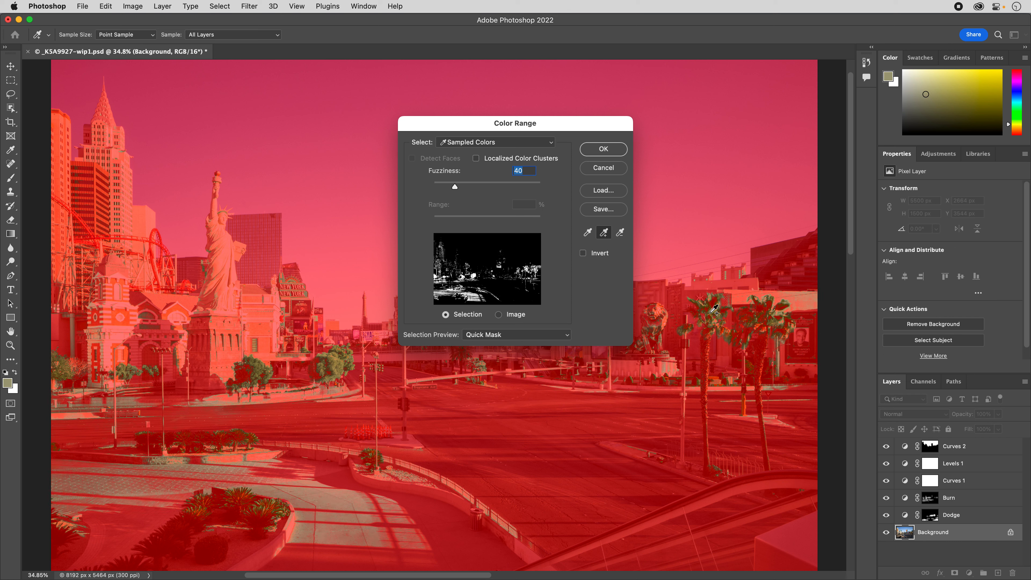
left_click(713, 319)
Test the color range's fuzziness at 0 and 200, and set it to 48.
left_click_drag(453, 188, 424, 194)
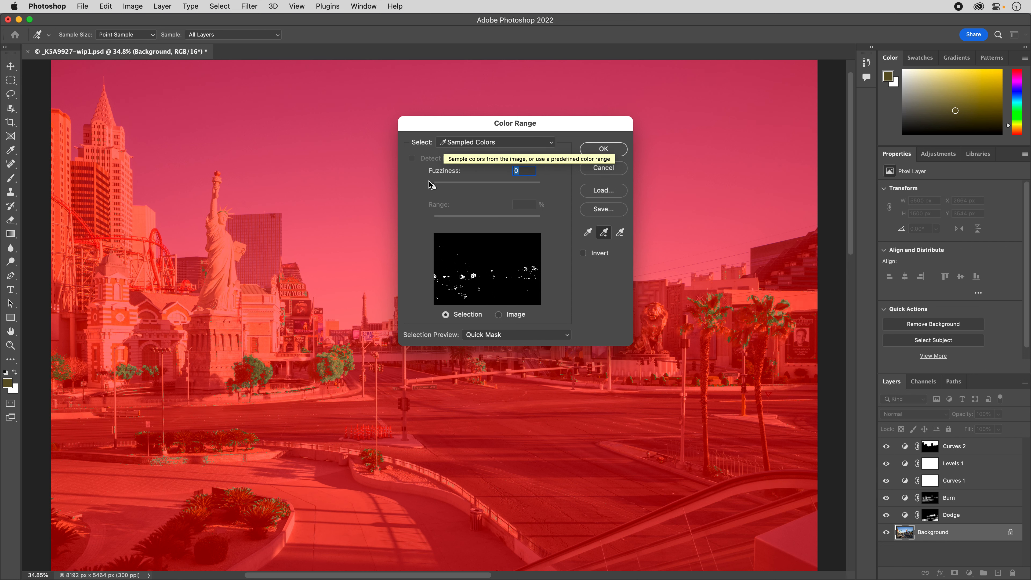
left_click_drag(433, 187, 544, 187)
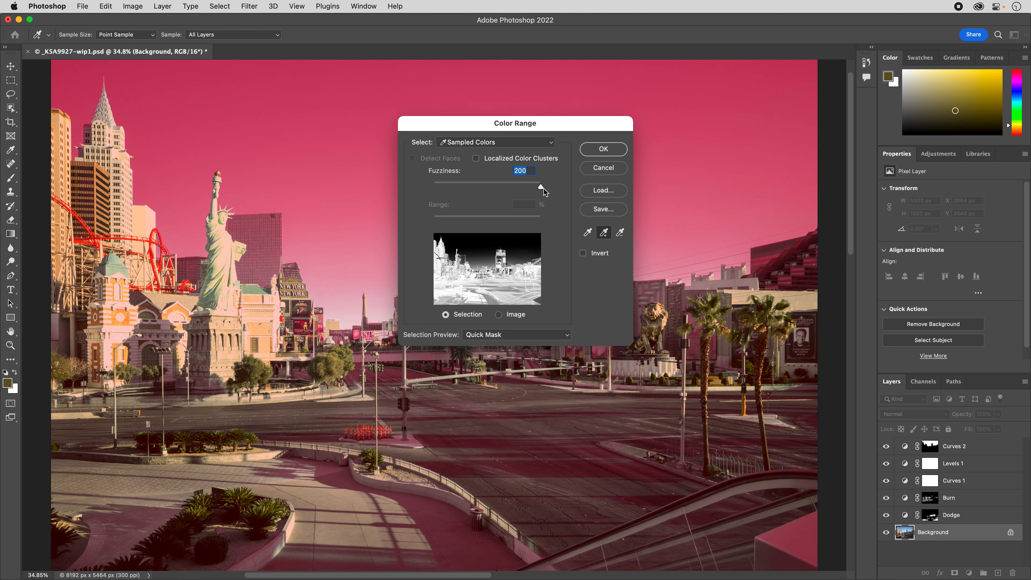
left_click_drag(542, 188, 460, 203)
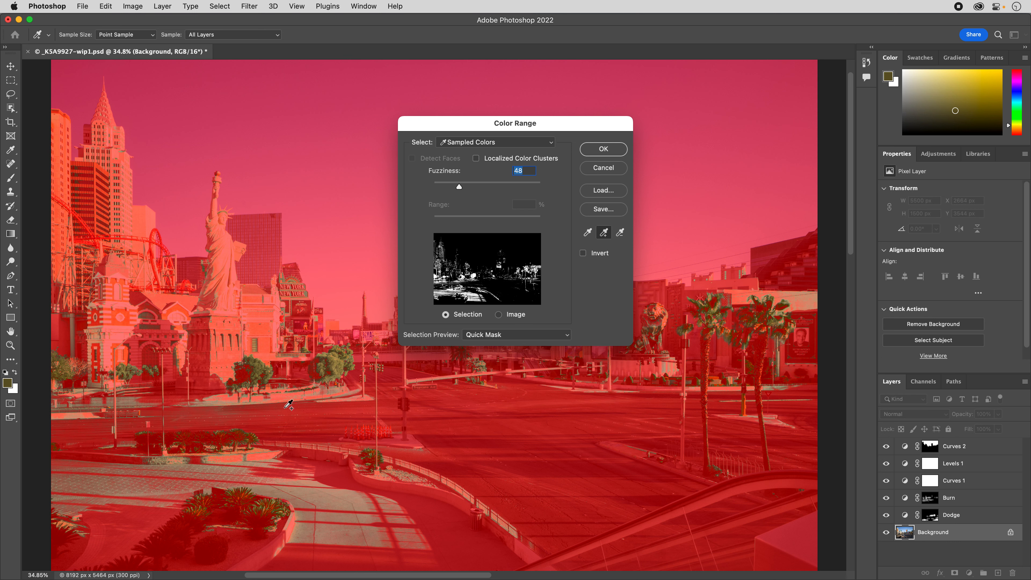
Subtract the light ground tones below the sunlit tree from the color range and add the tree's foliage tone back.
left_click(620, 232)
left_click(334, 391)
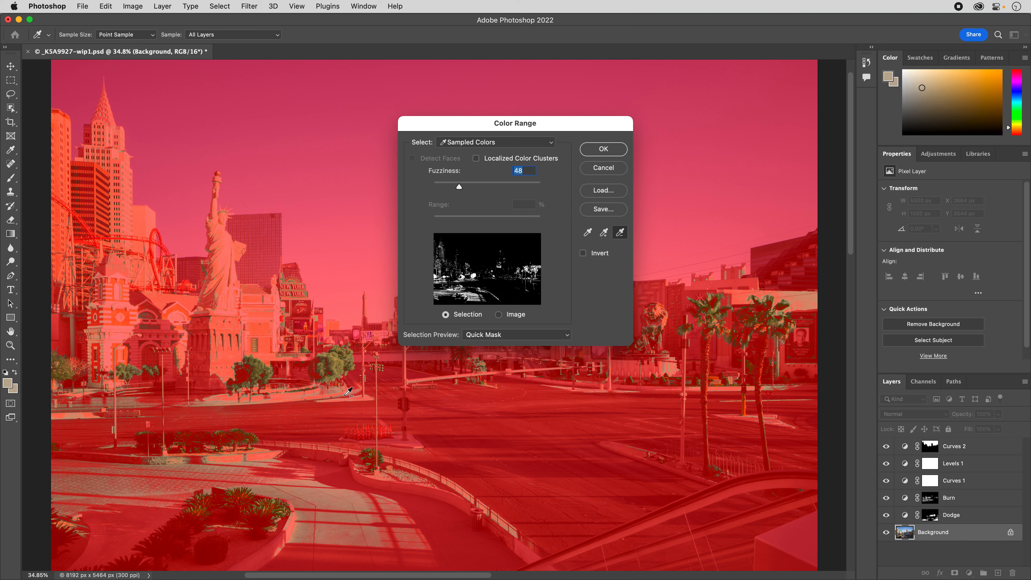
left_click(325, 390)
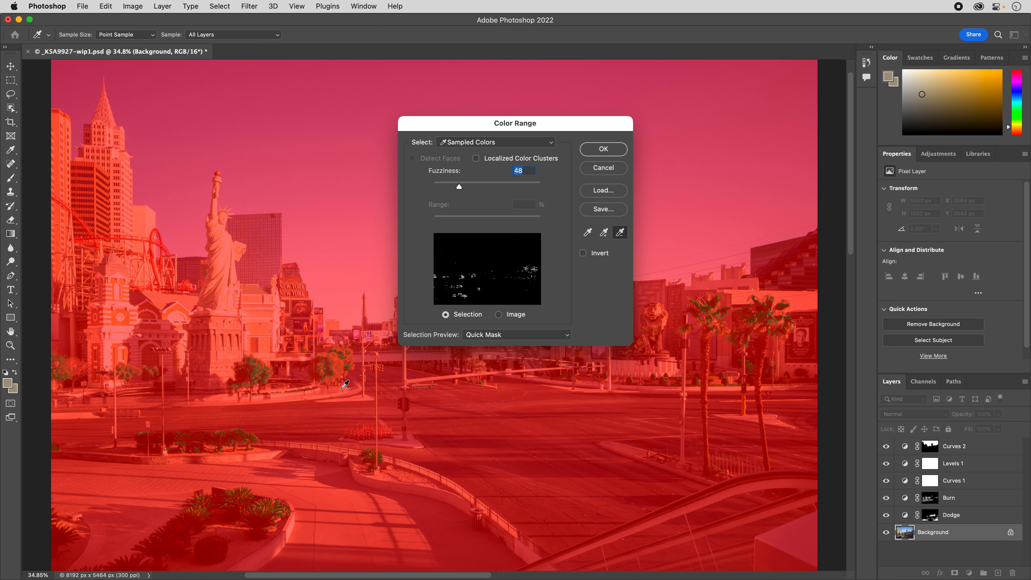
left_click(604, 233)
left_click(335, 360)
Raise the fuzziness to about 63 and accept the foliage selection.
left_click_drag(460, 189, 467, 188)
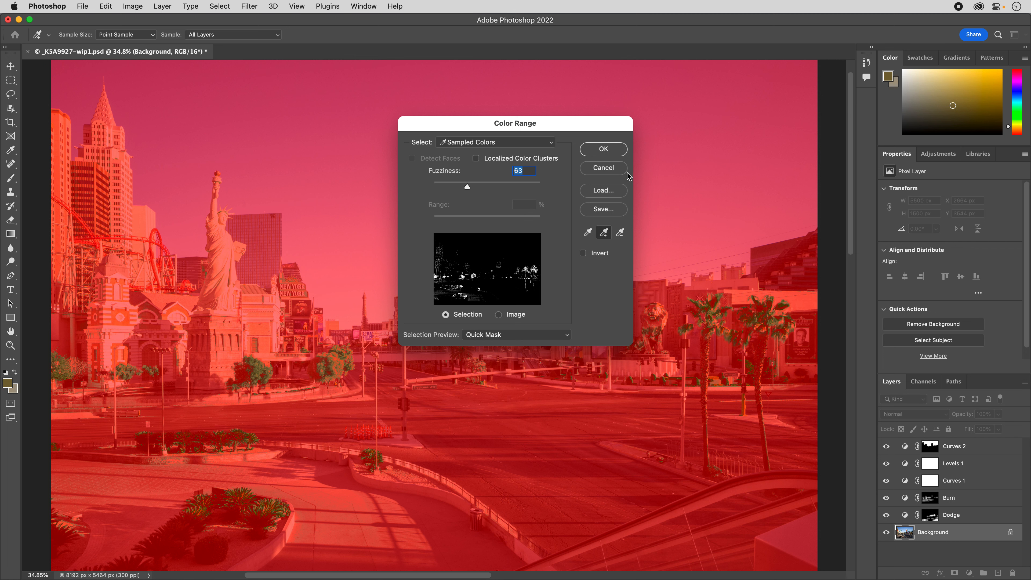
mouse_move(469, 190)
left_mouse_down()
mouse_move(490, 191)
mouse_move(472, 199)
left_mouse_up()
left_click_drag(470, 189, 468, 191)
left_click(605, 151)
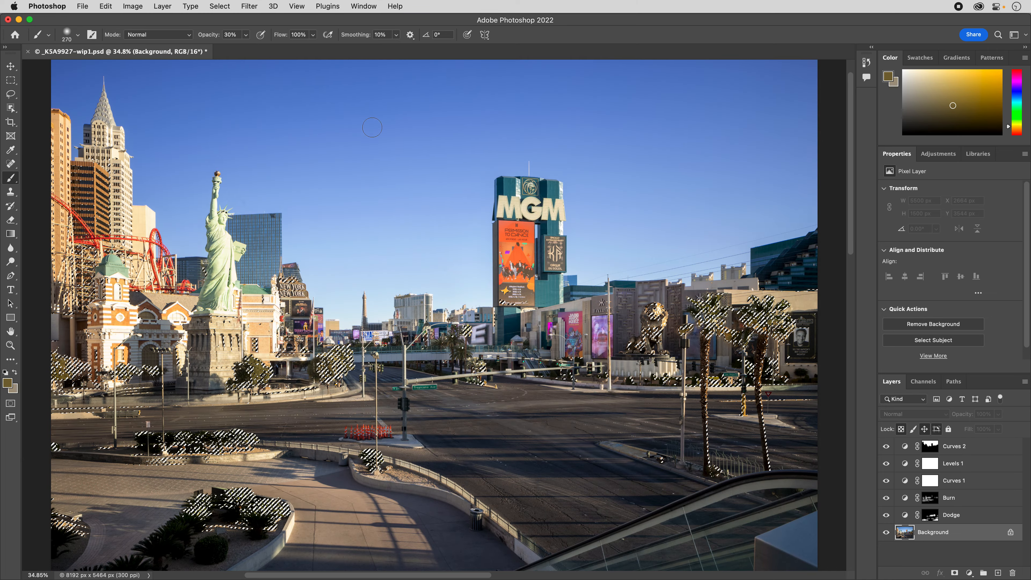
Feather the foliage selection by 1 pixel.
left_click_drag(220, 6, 421, 200)
left_click(421, 203)
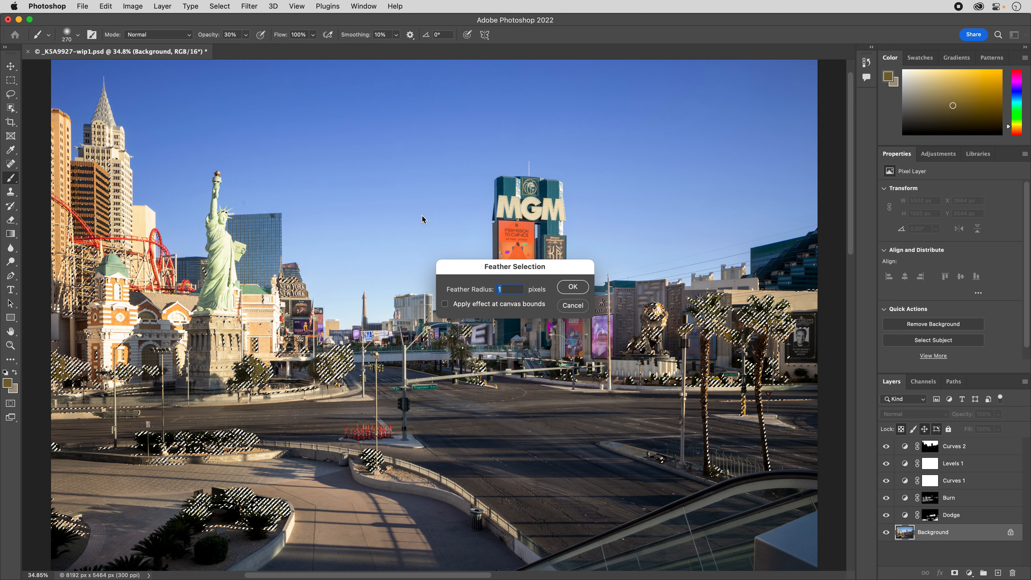
key("Return")
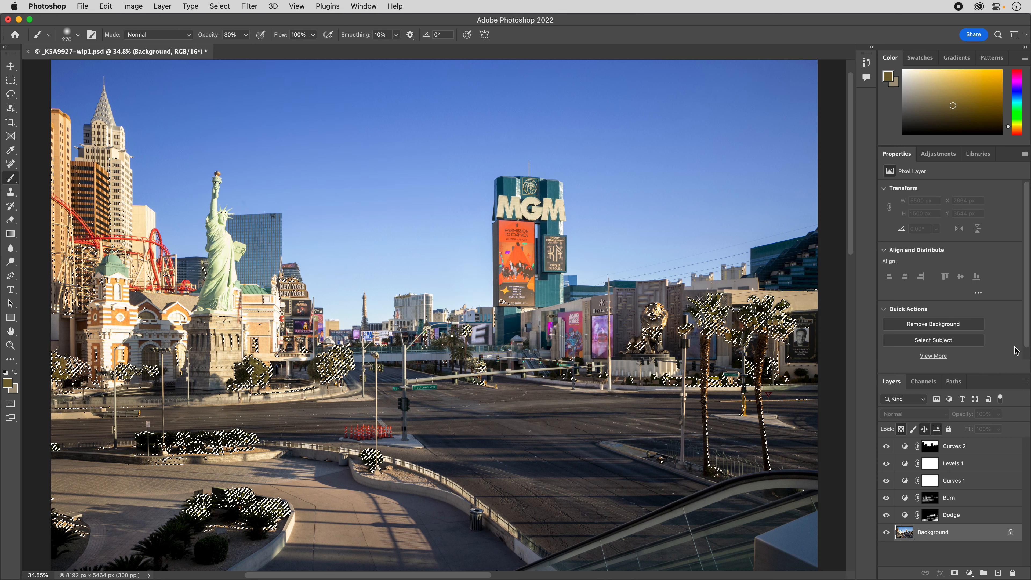
Add a Curves layer above Curves 2 from the foliage selection and check its mask as a red overlay.
left_click(930, 446)
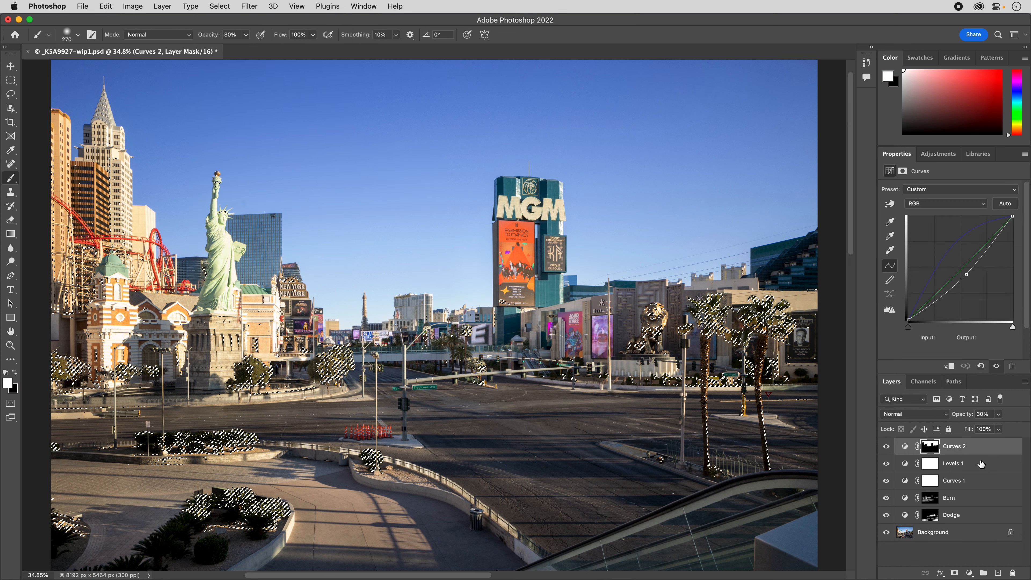
left_click(970, 573)
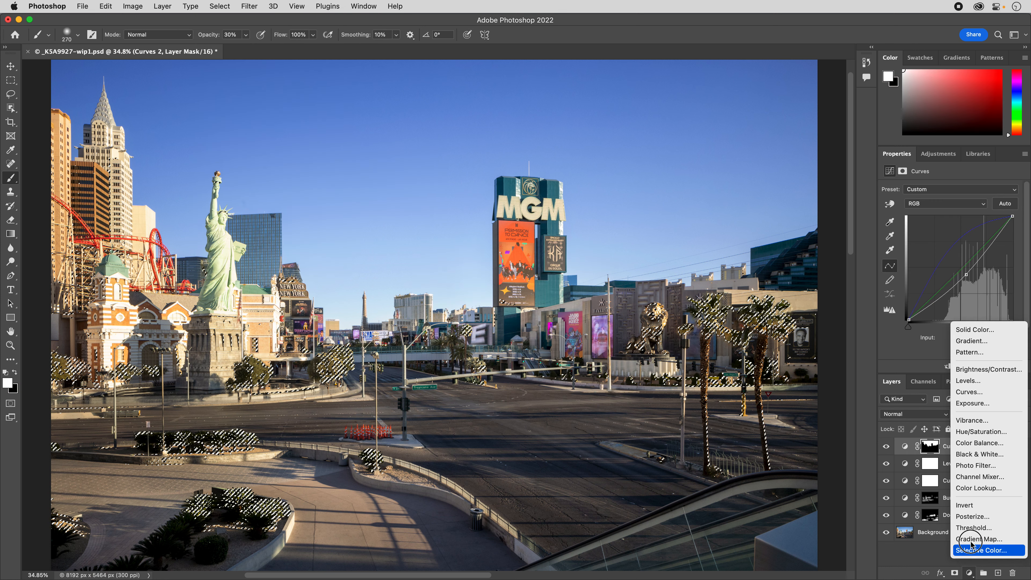
left_click(968, 392)
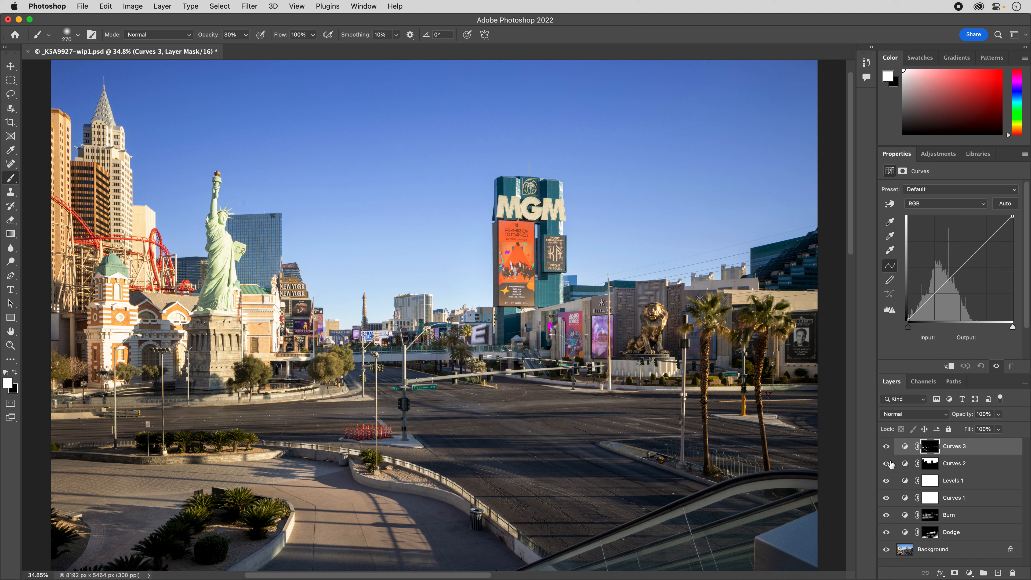
key("x")
key("backslash")
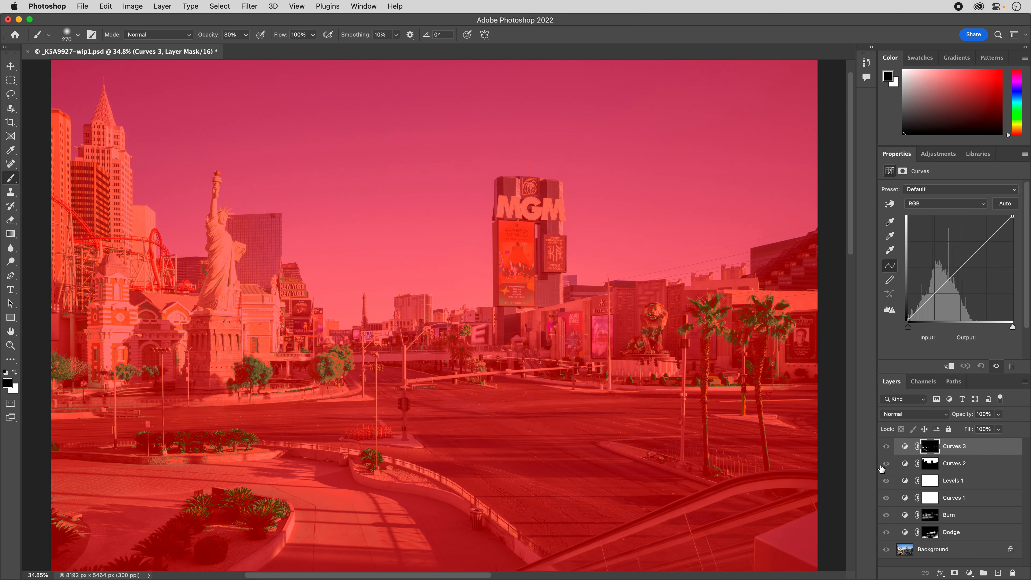
key("x")
key("backslash")
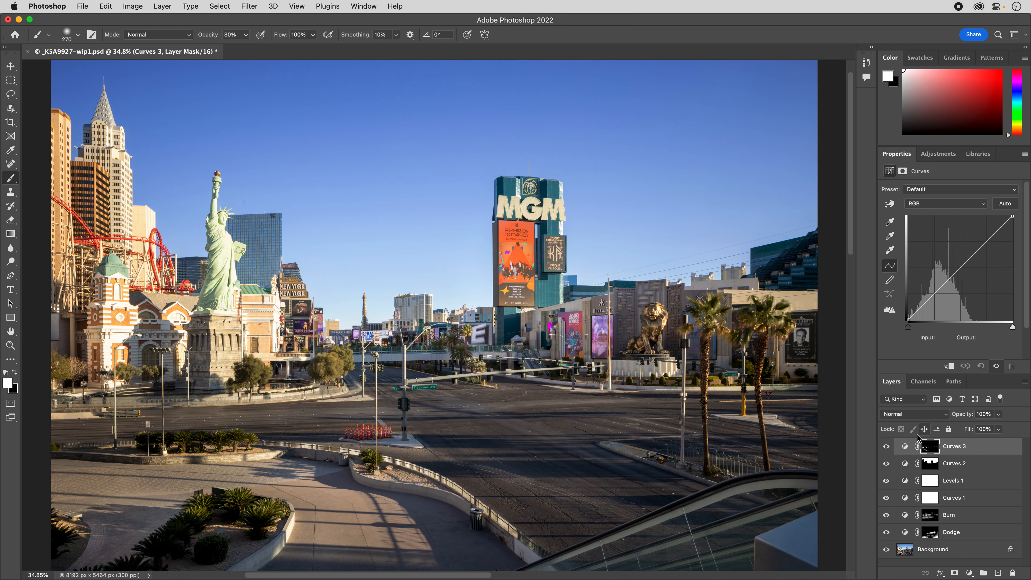
Brighten the foliage with an RGB curve point at input 123, output 143, and raise its Green curve to input 122, output 144.
mouse_move(963, 266)
left_mouse_down()
mouse_move(982, 289)
mouse_move(959, 262)
left_mouse_up()
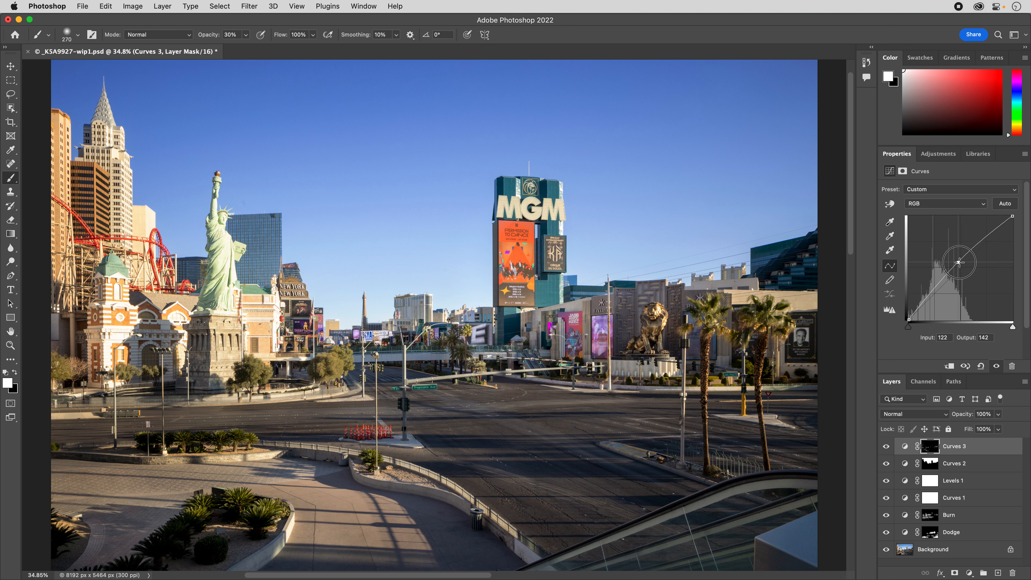
left_click(952, 203)
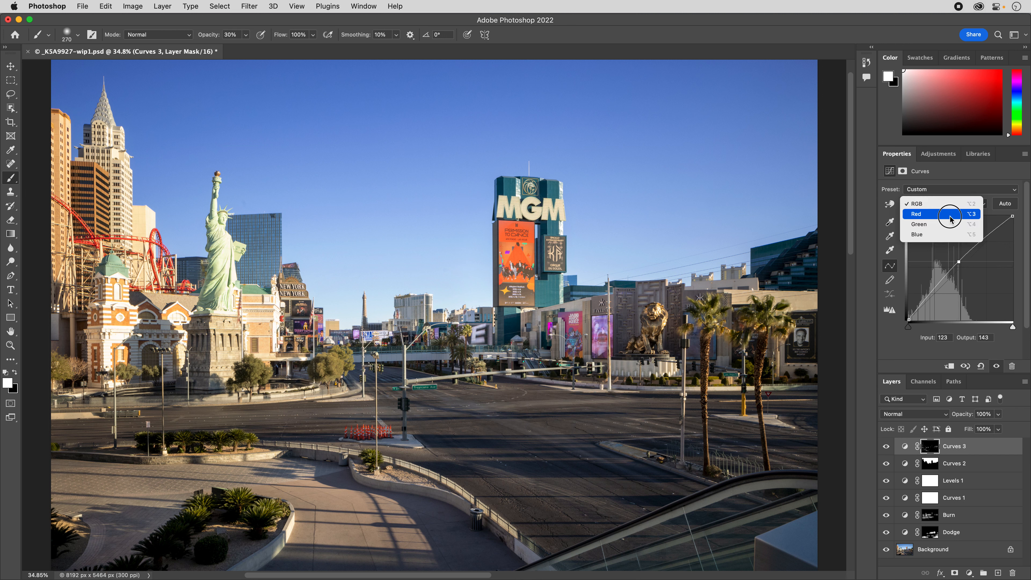
left_click(950, 228)
mouse_move(962, 266)
left_mouse_down()
mouse_move(951, 252)
mouse_move(958, 262)
left_mouse_up()
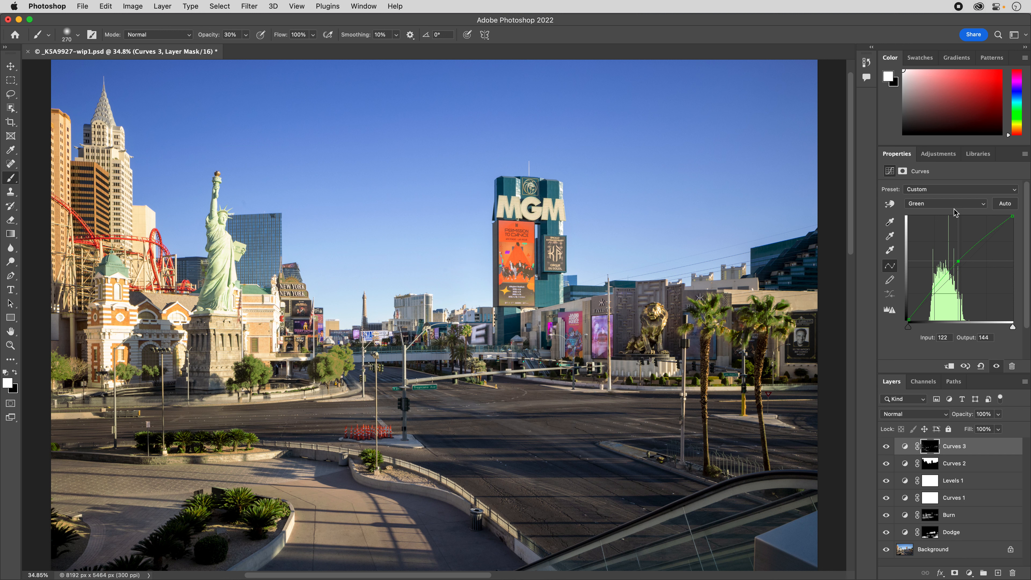
Reduce the Curves 3 layer's opacity to 27%.
left_click(998, 414)
left_click_drag(1000, 426, 927, 429)
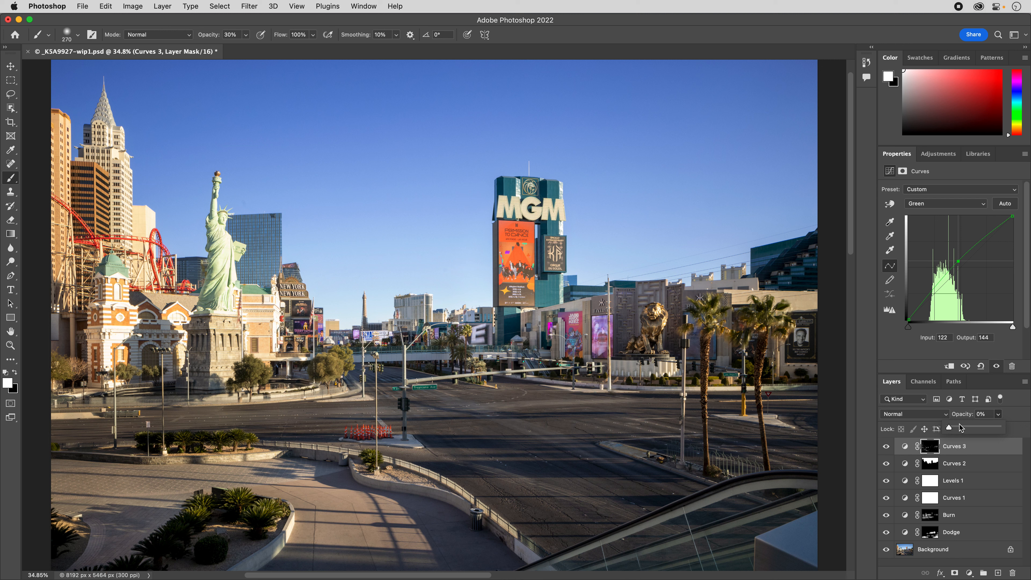
mouse_move(951, 429)
left_mouse_down()
mouse_move(971, 431)
mouse_move(962, 431)
left_mouse_up()
Raise the foliage's Blue curve to input 127, output 134, and set the Curves 3 layer's opacity to 32%.
left_click(947, 206)
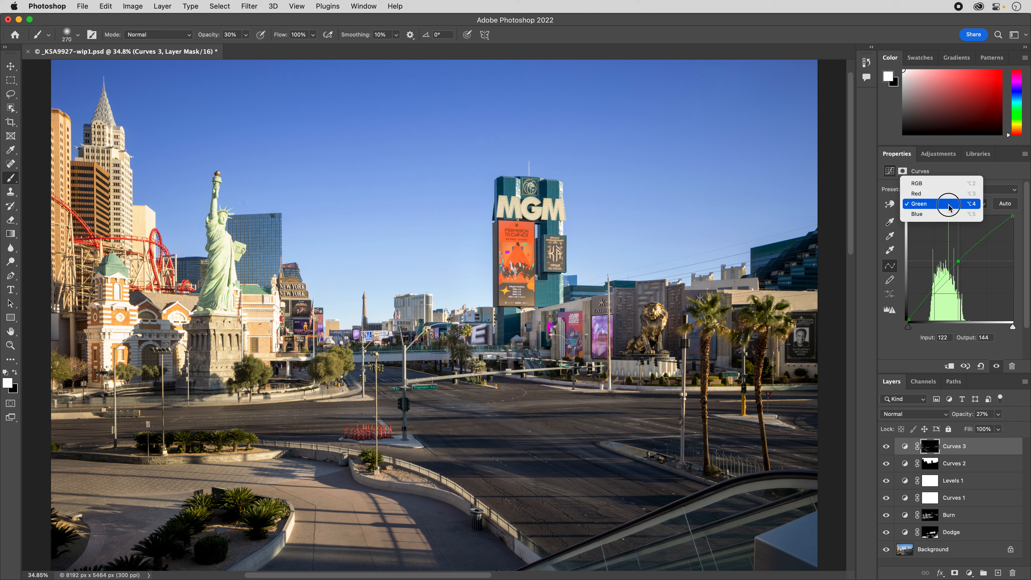
left_click(948, 214)
left_click_drag(962, 265, 960, 264)
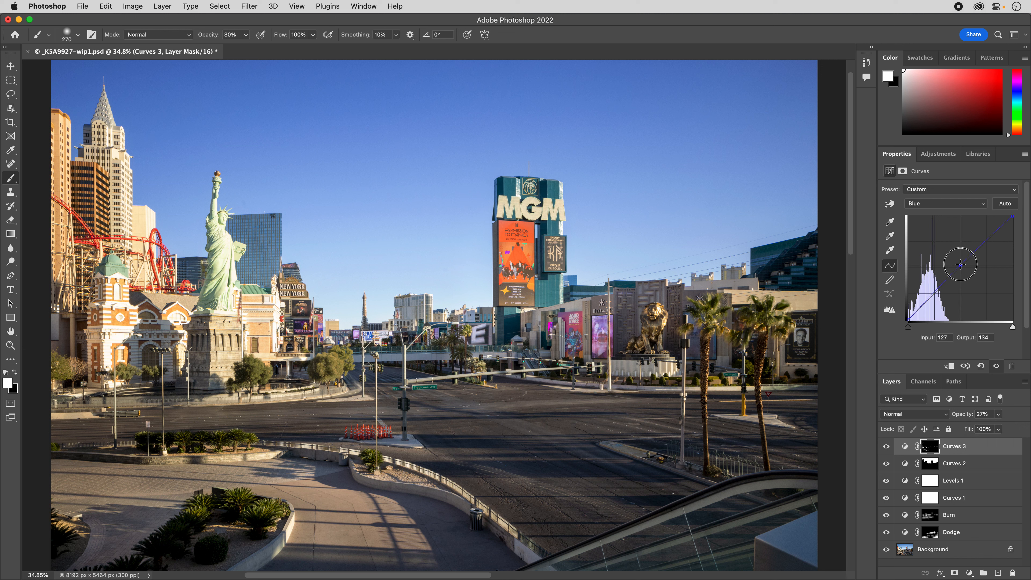
left_click_drag(961, 265, 961, 265)
left_click(998, 415)
mouse_move(987, 429)
left_mouse_down()
mouse_move(1030, 429)
mouse_move(950, 442)
mouse_move(987, 433)
left_mouse_up()
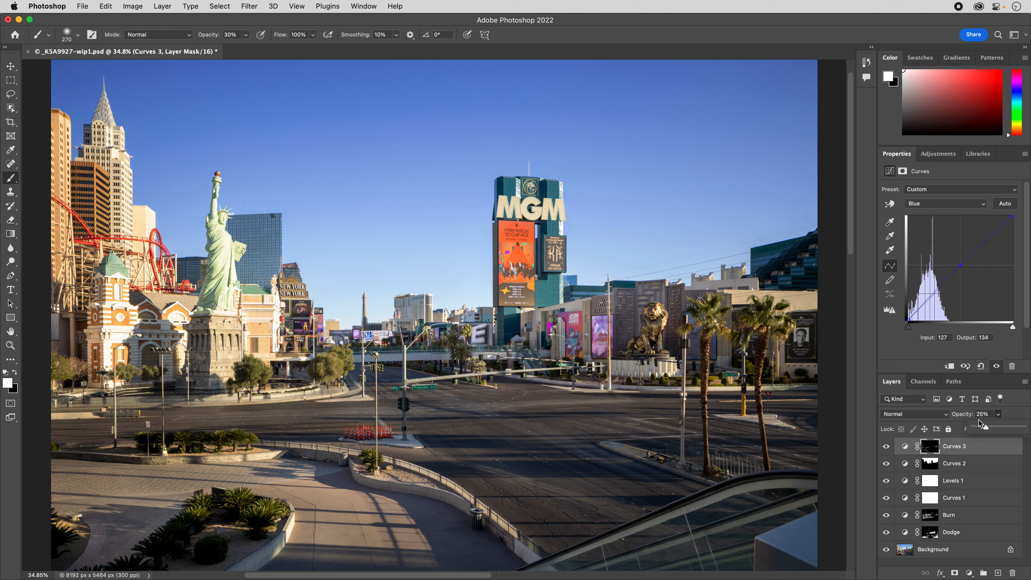
left_click_drag(986, 426, 989, 429)
Compare the foliage with the Curves 3 layer hidden and shown, and inspect its mask as a red overlay.
left_click(887, 447)
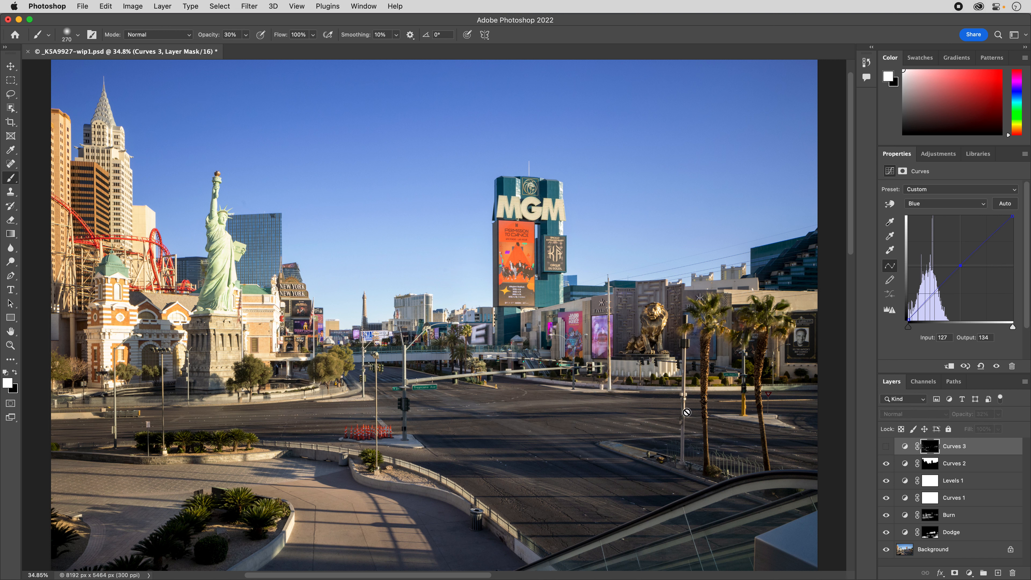
left_click(887, 447)
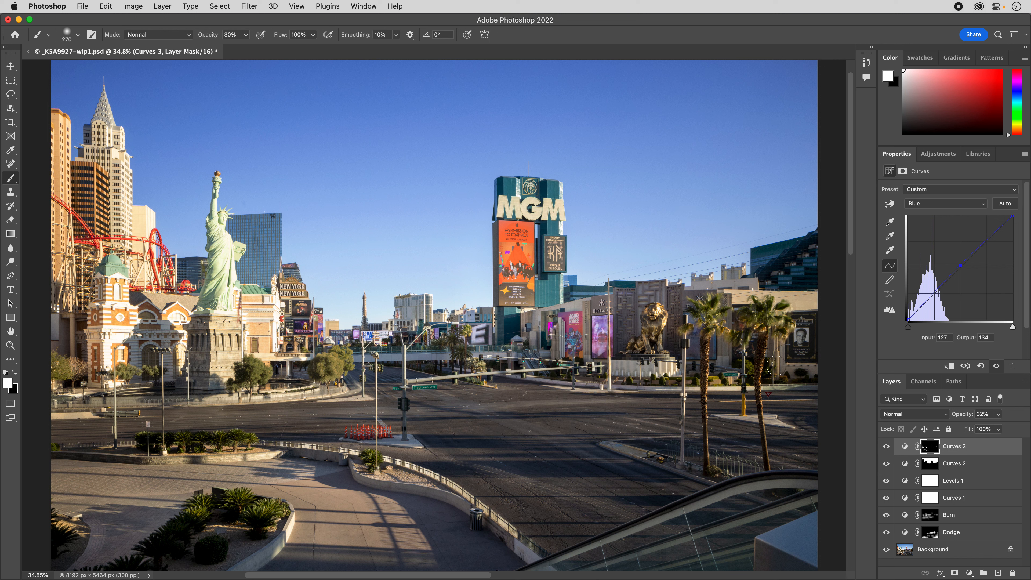
left_click(887, 449)
left_click(888, 448)
key("x")
key("backslash")
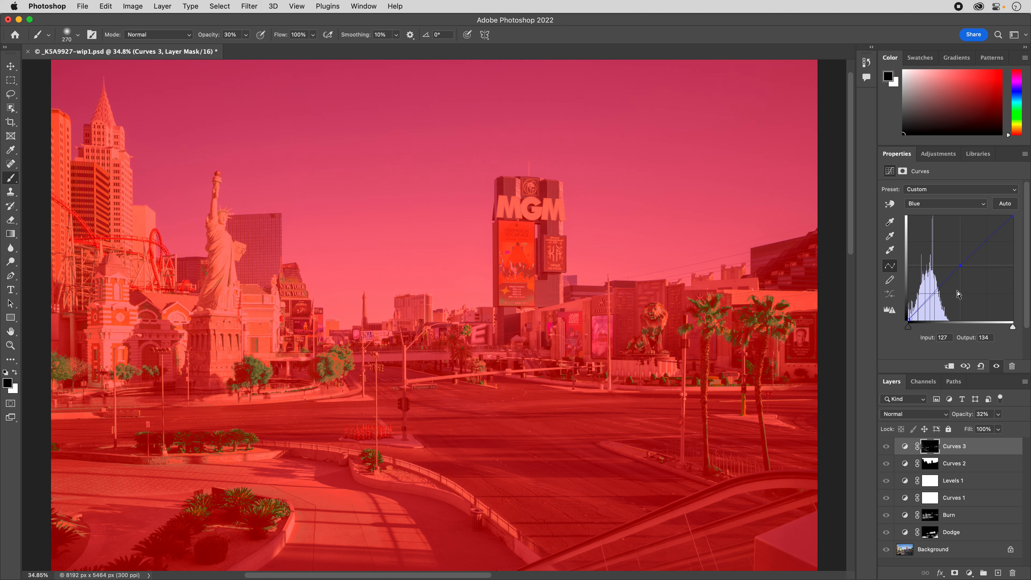
key("backslash")
key("x")
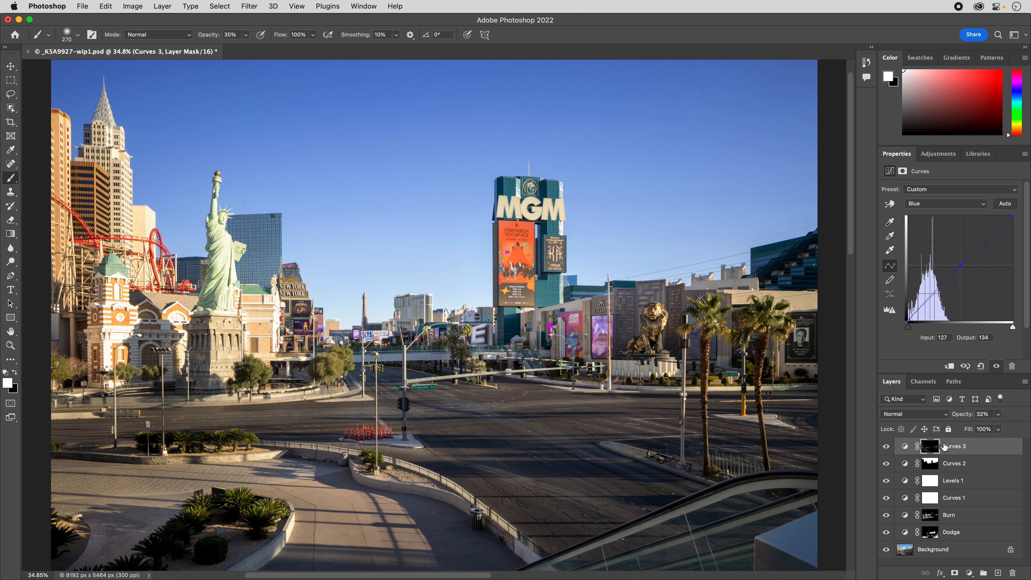
Save the document in Photoshop format under the new name _K5A9927-wip2.psd in the 20220425-Layers folder.
left_click(84, 7)
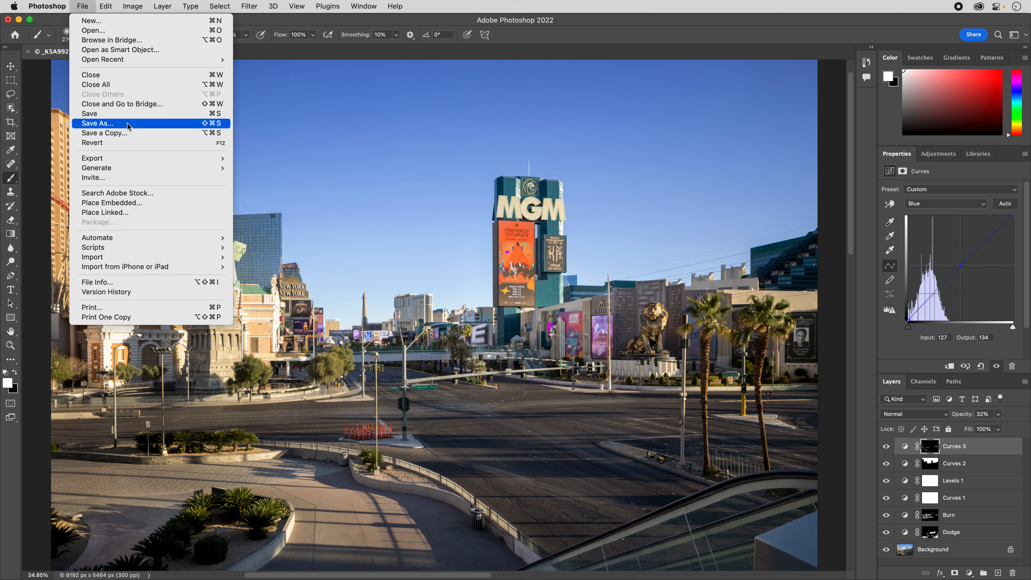
left_click(115, 123)
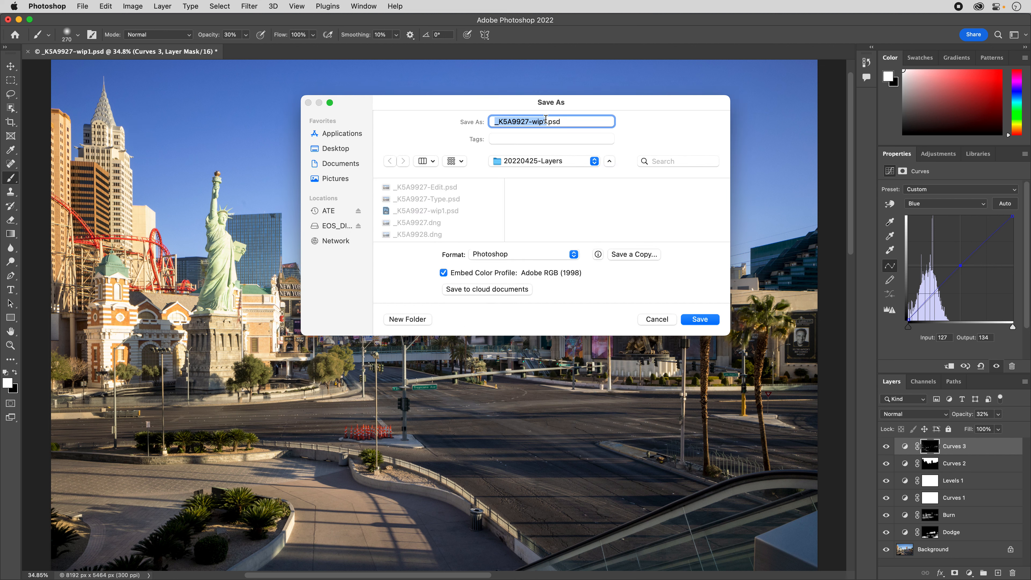
left_click(546, 121)
key("BackSpace")
type("2")
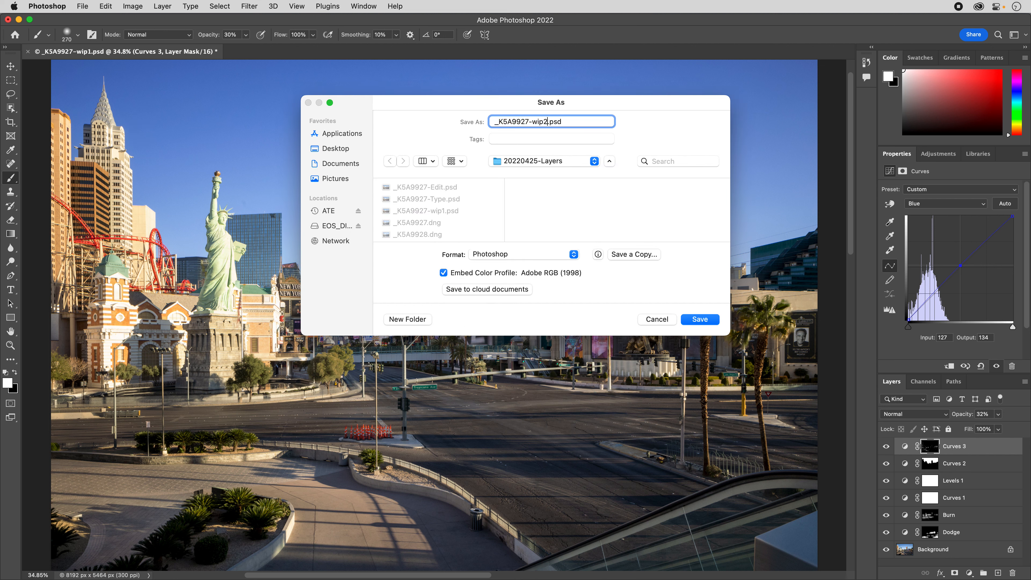
key("Return")
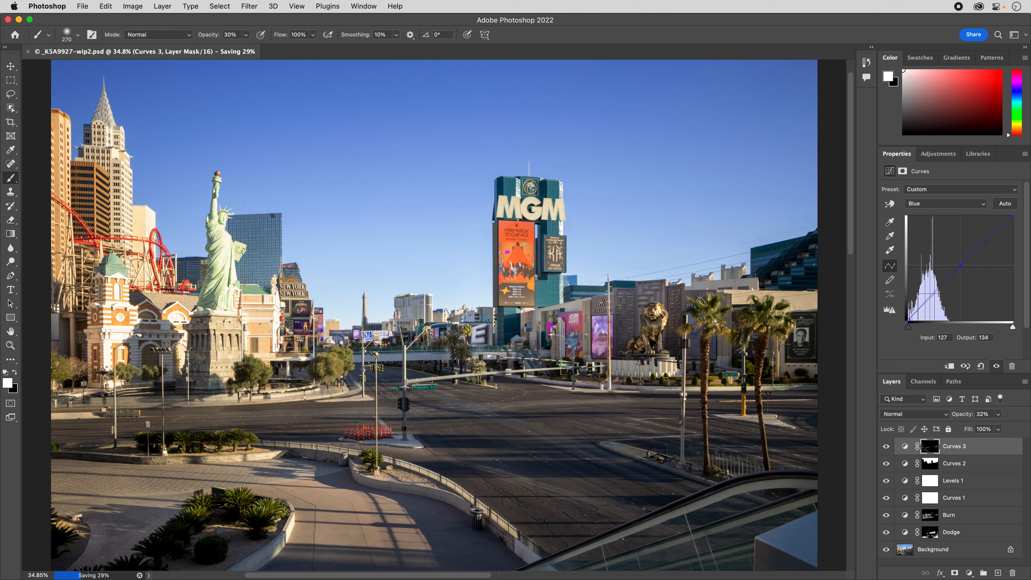
Flatten all layers into a single Background layer and convert the image to 8 Bits/Channel.
left_click(1025, 382)
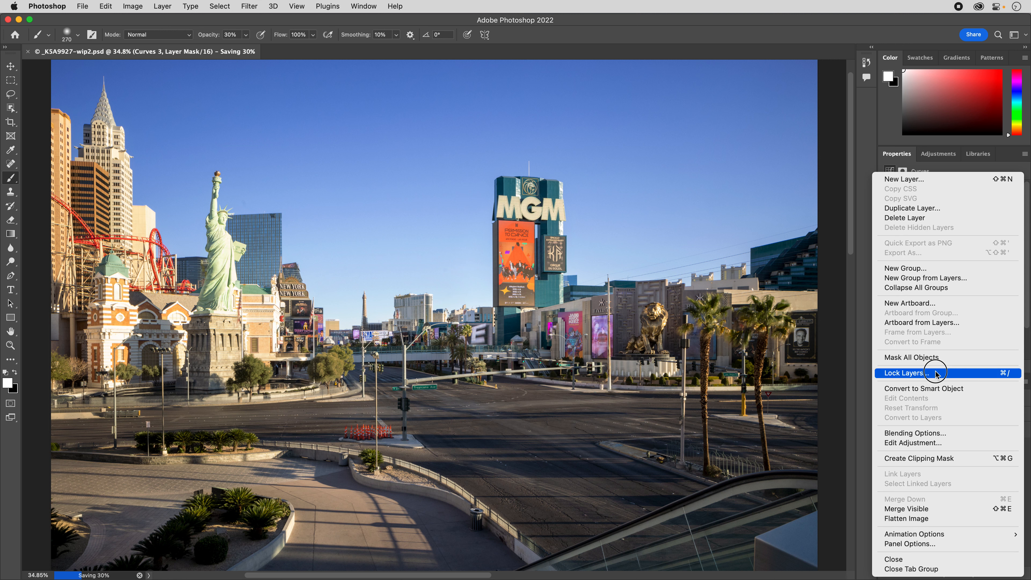
left_click(908, 519)
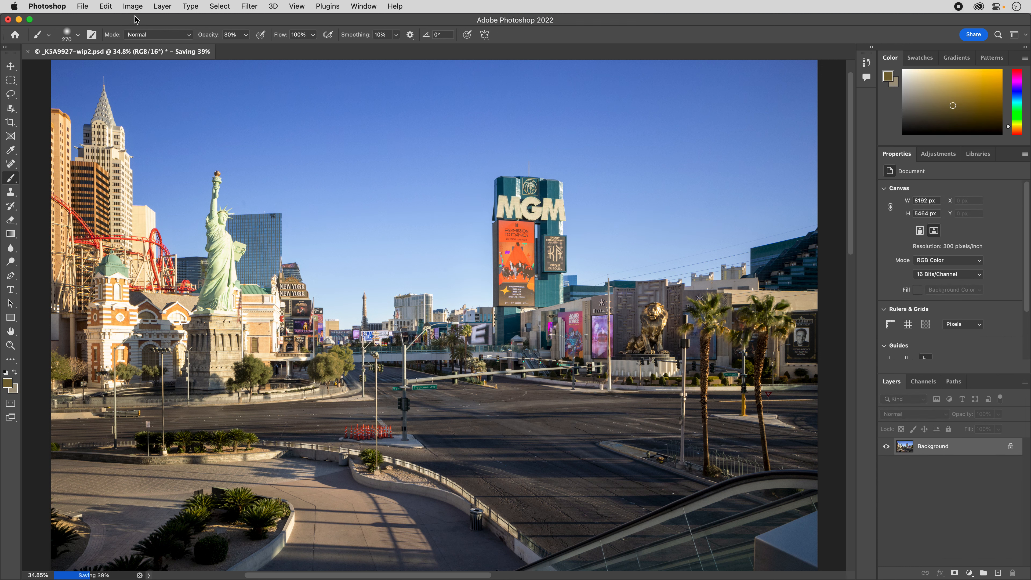
left_click(132, 6)
mouse_move(137, 24)
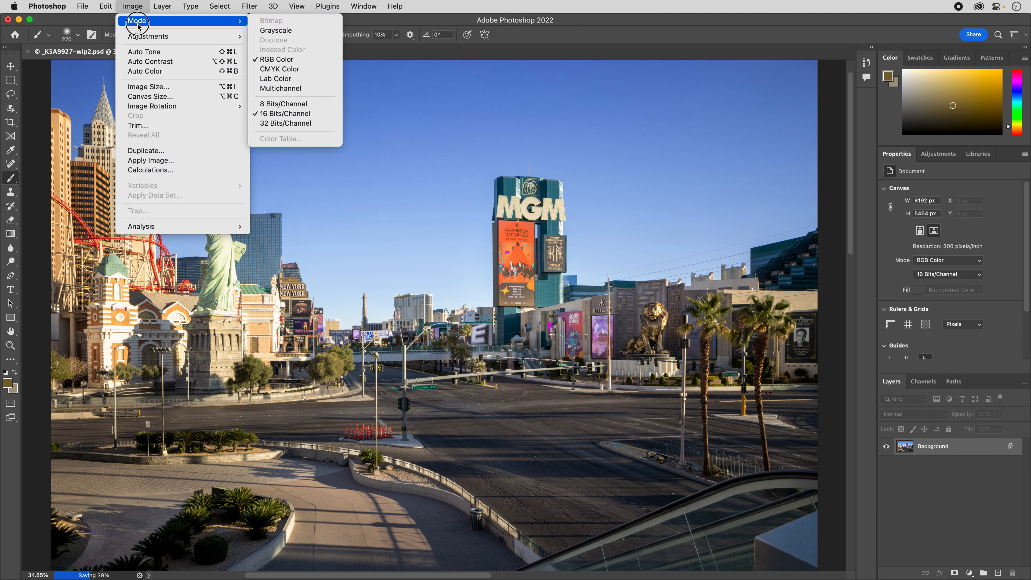
left_click(306, 107)
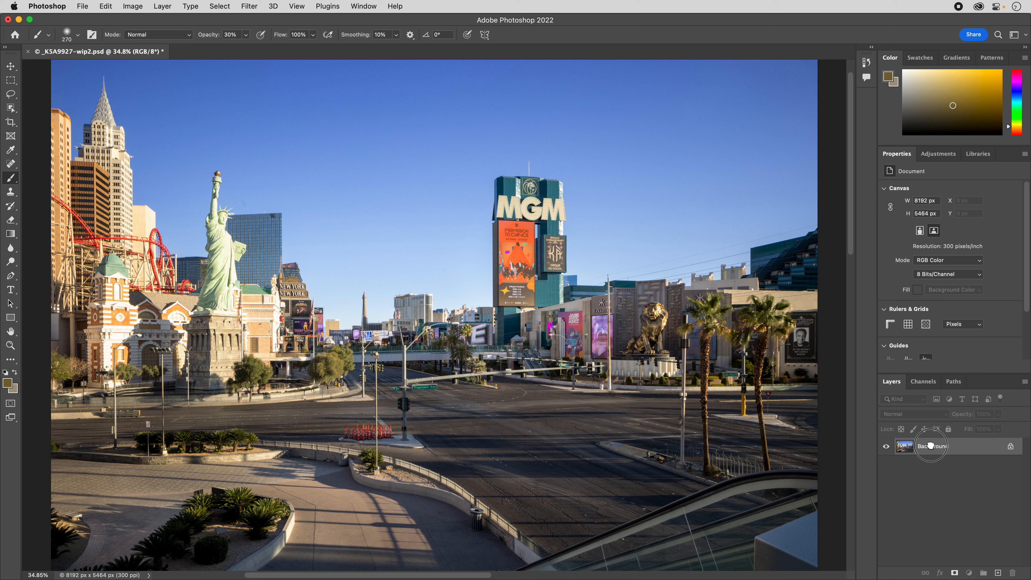
Duplicate the flattened Background layer as a new layer above it.
left_click_drag(934, 449, 998, 572)
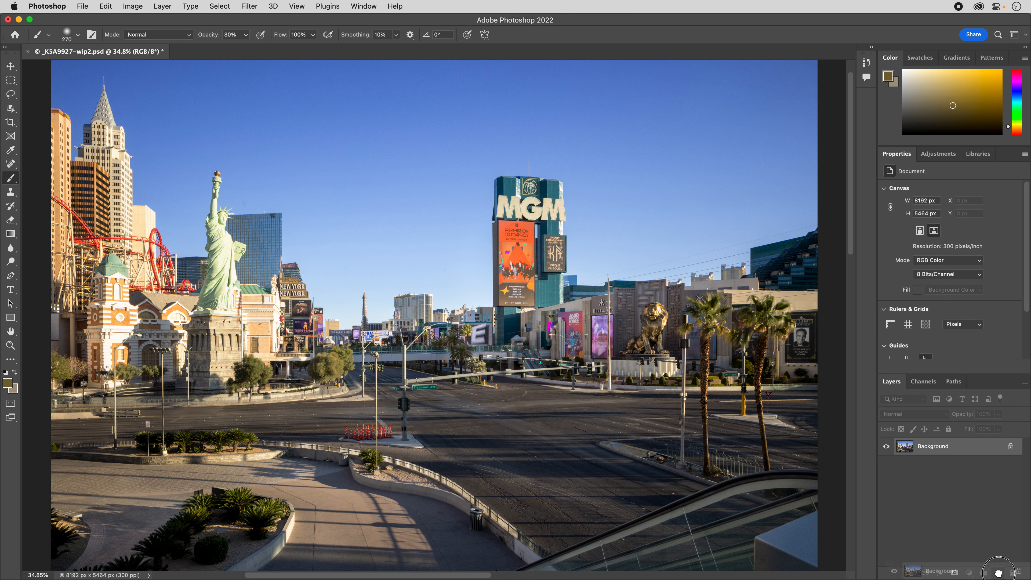
key("super+z")
key("super+j")
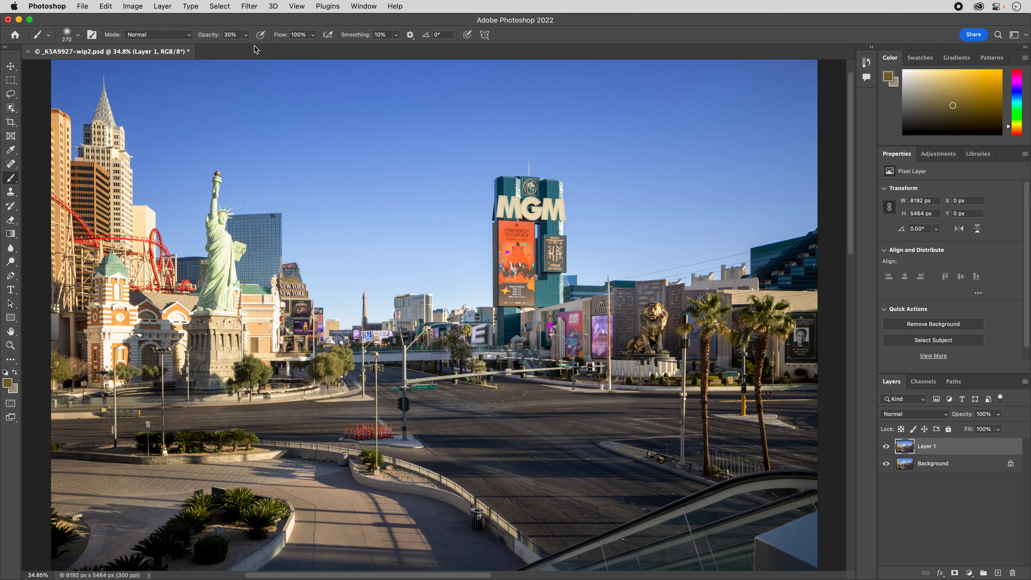
Start Smart Sharpen on the duplicate layer, preview it on the New York signs, and set Remove to Gaussian Blur.
left_click(247, 11)
mouse_move(300, 203)
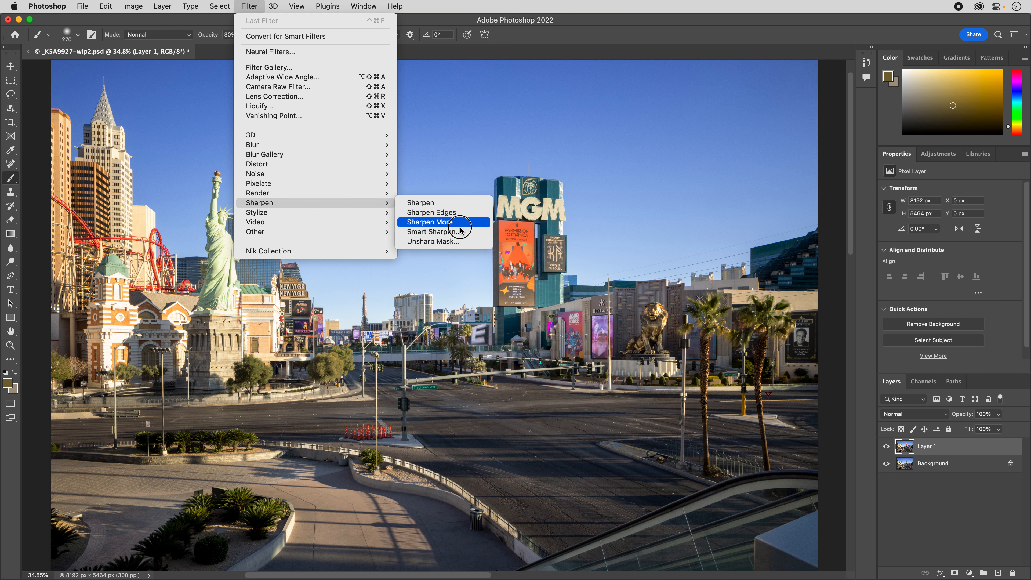
left_click(431, 231)
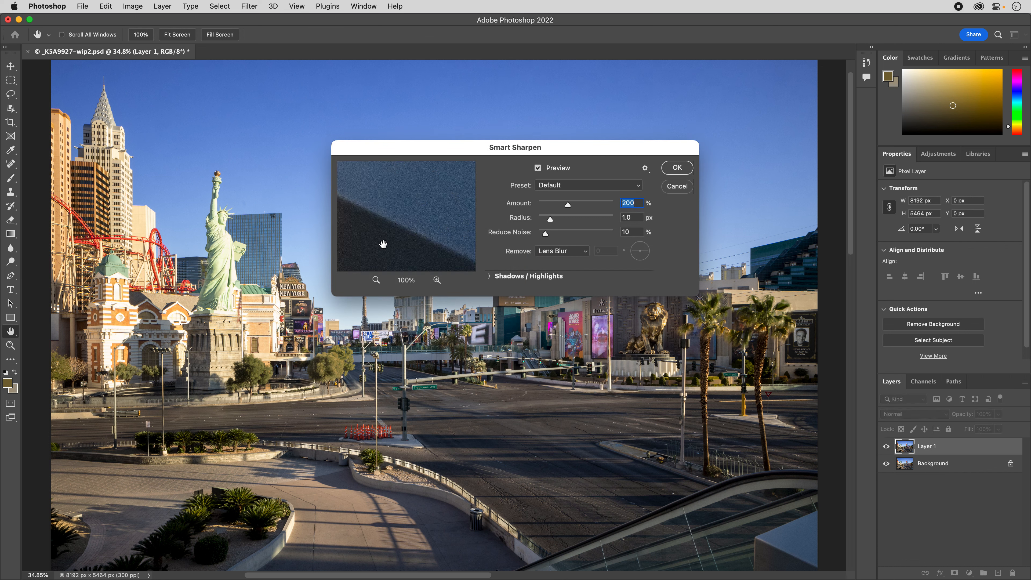
left_click(287, 291)
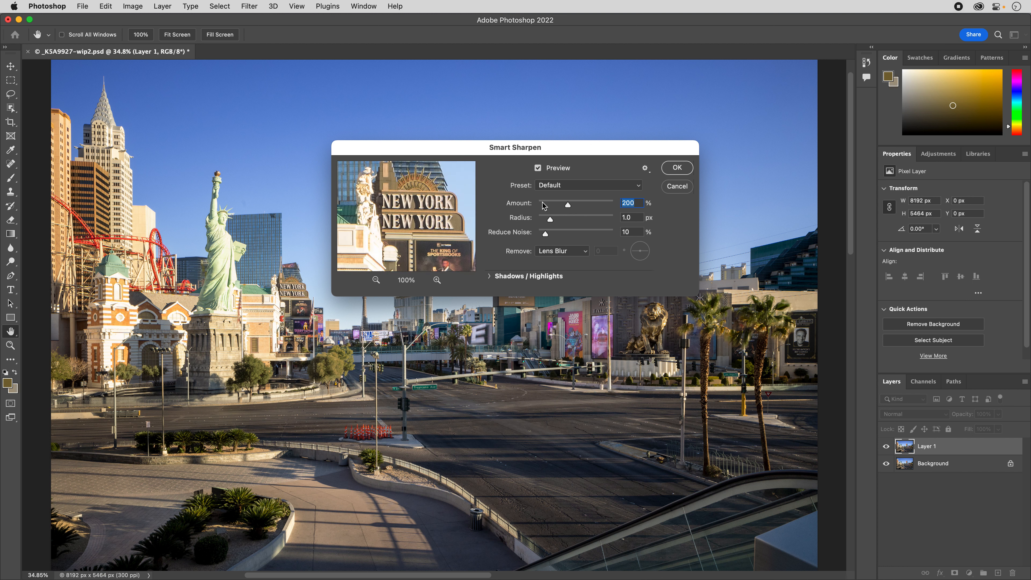
left_click(572, 259)
left_click(586, 253)
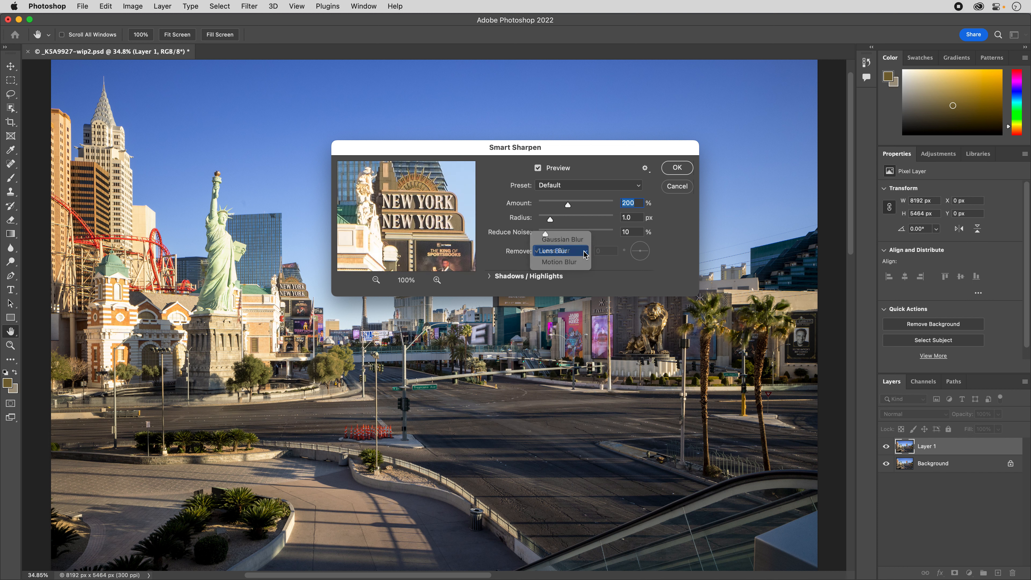
left_click(587, 252)
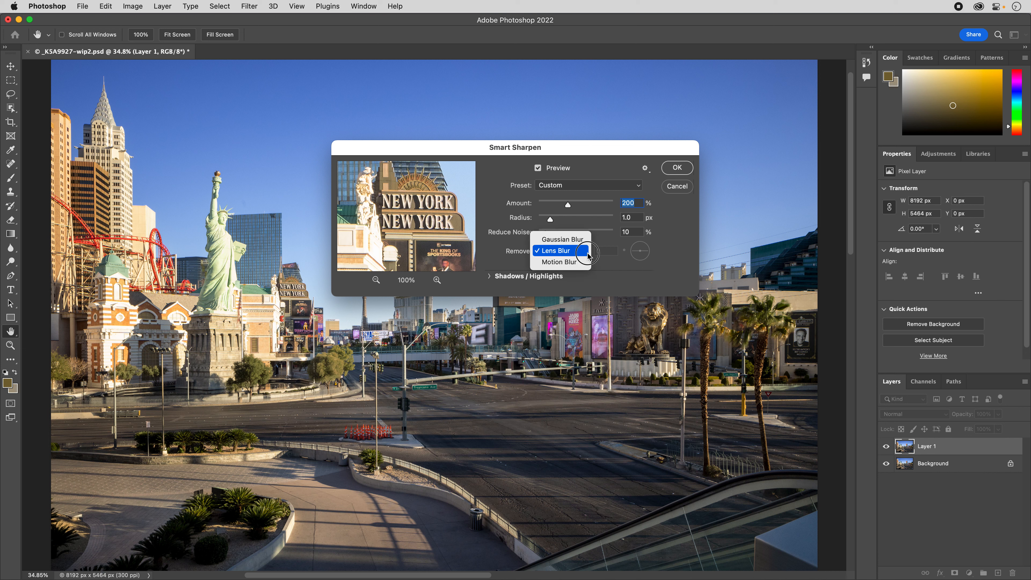
left_click(588, 240)
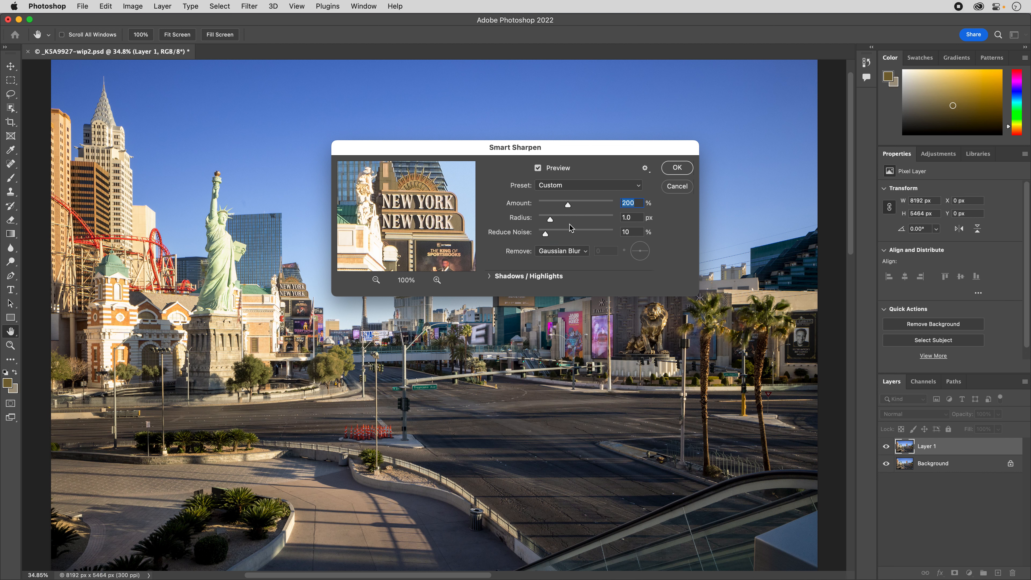
Fine-tune the Smart Sharpen amount, set the radius to 2.0 px and Reduce Noise to 13%, and apply the filter.
left_click_drag(568, 205, 625, 207)
left_click_drag(614, 207, 567, 212)
left_click_drag(553, 220, 592, 226)
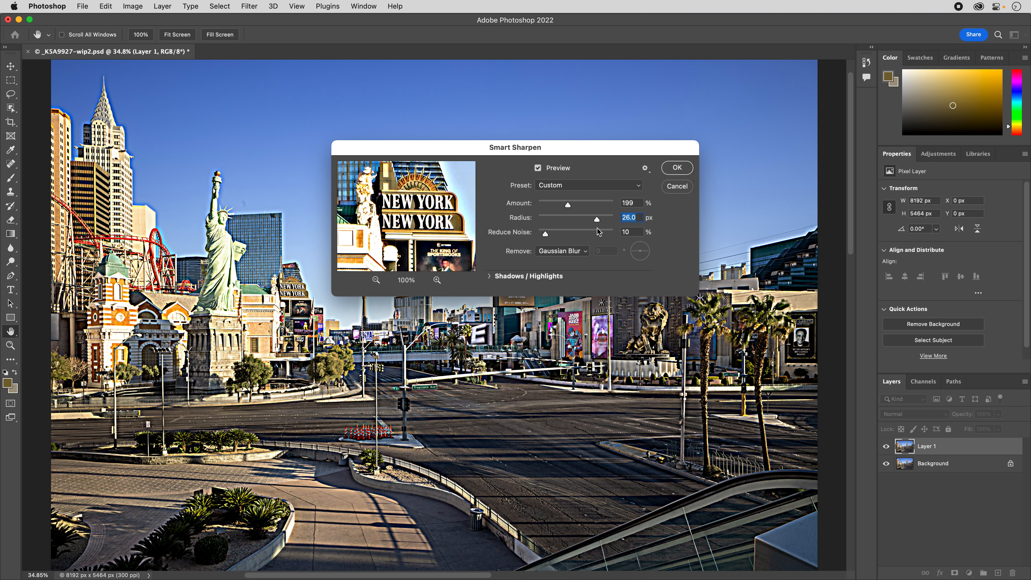
left_click_drag(584, 224, 548, 240)
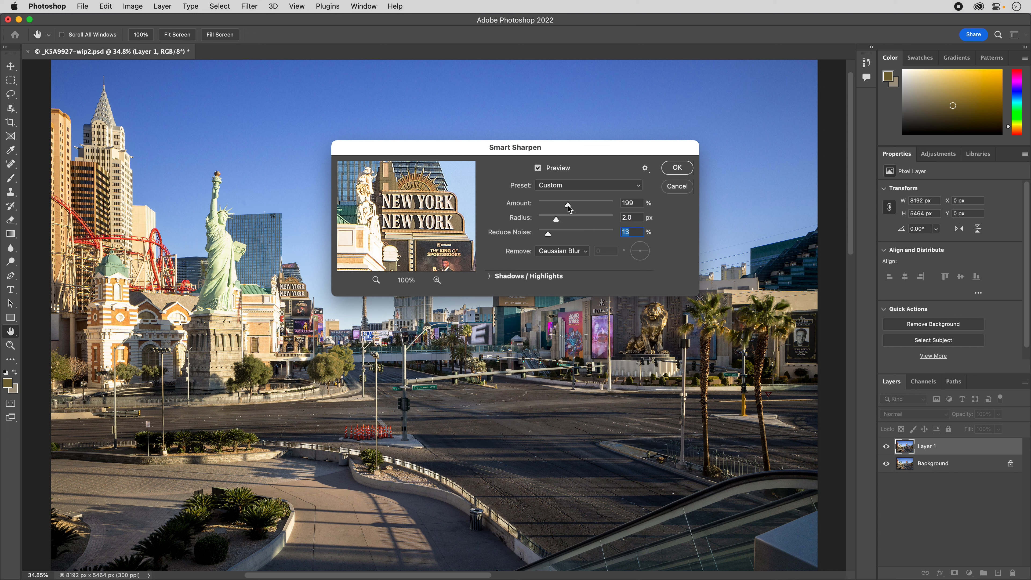
left_click_drag(568, 206, 573, 209)
left_click(677, 168)
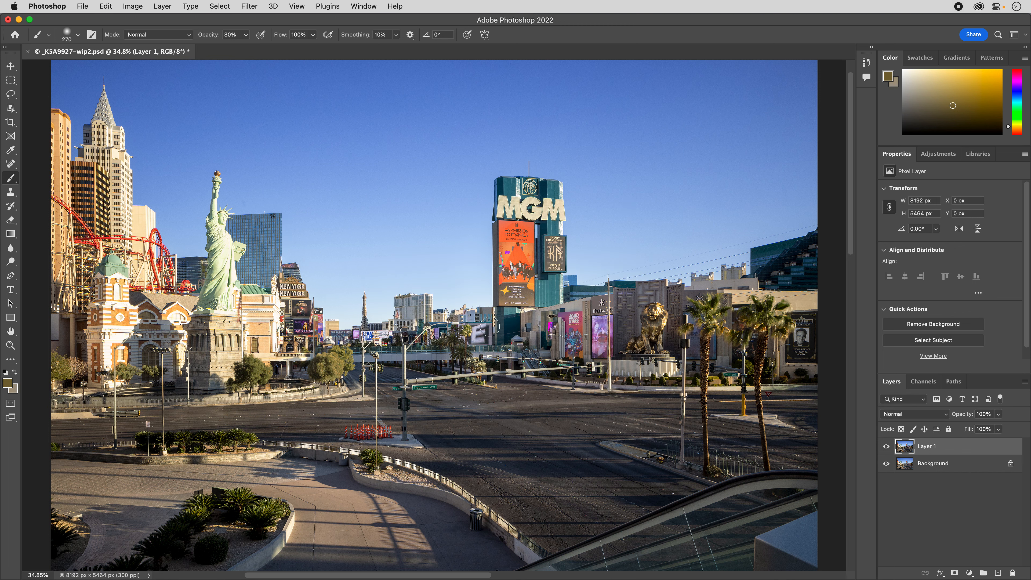
Inspect the sharpened street detail at 100% and set Layer 1's blend mode to Luminosity.
key("super+equal")
key("super+equal")
key("super+equal")
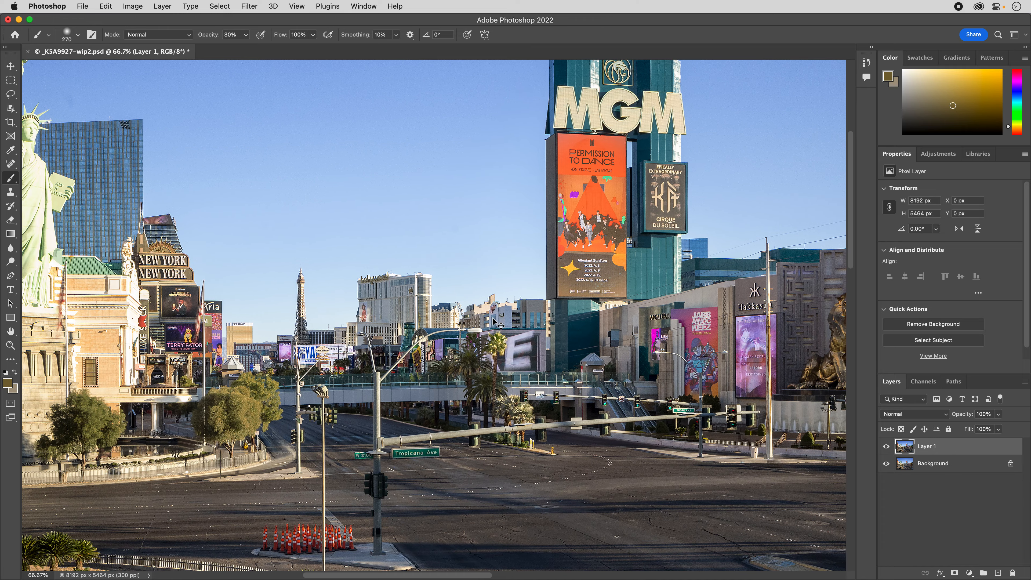
left_click_drag(429, 320, 635, 286)
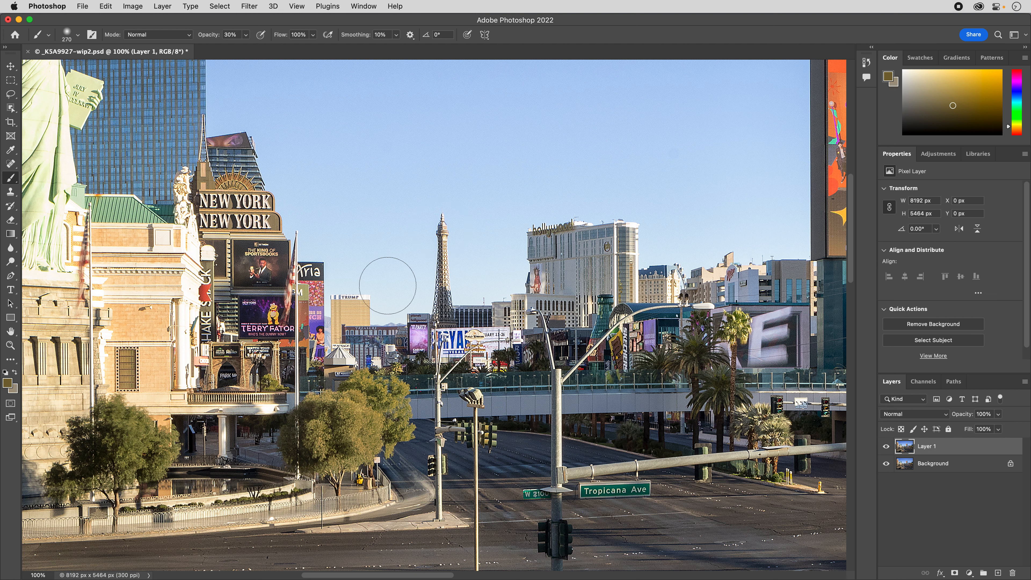
left_click(917, 415)
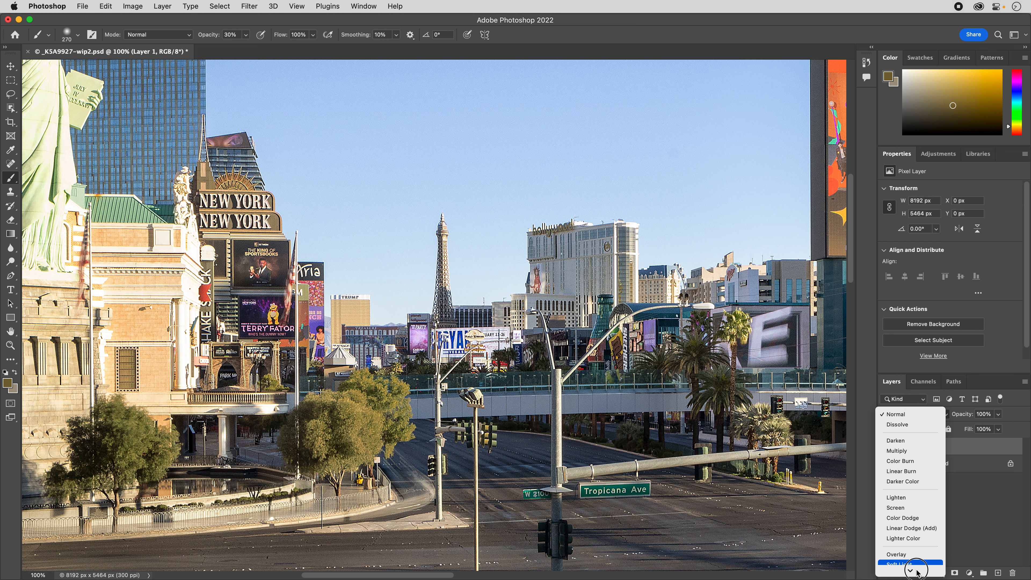
mouse_move(920, 578)
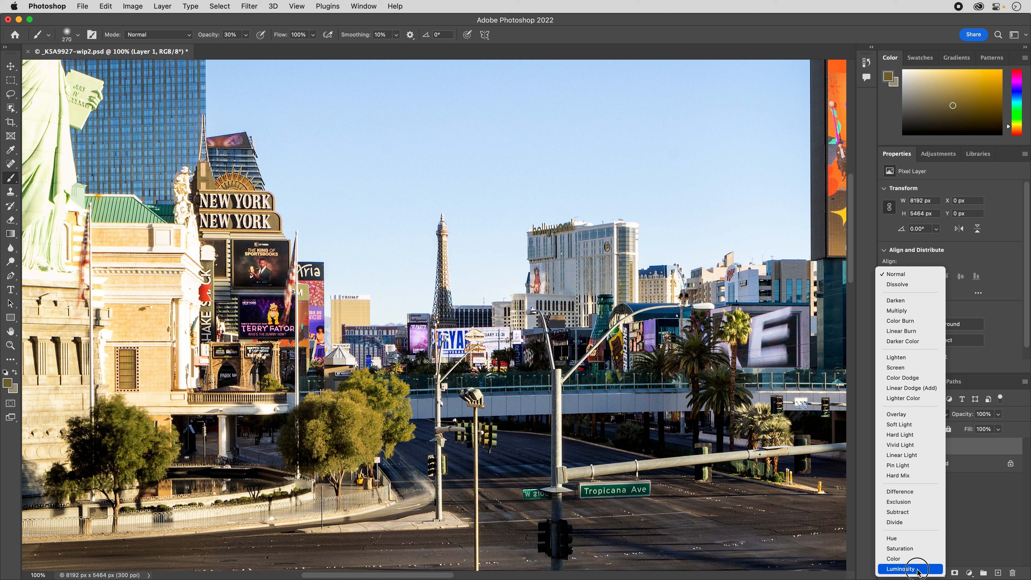
left_click(916, 575)
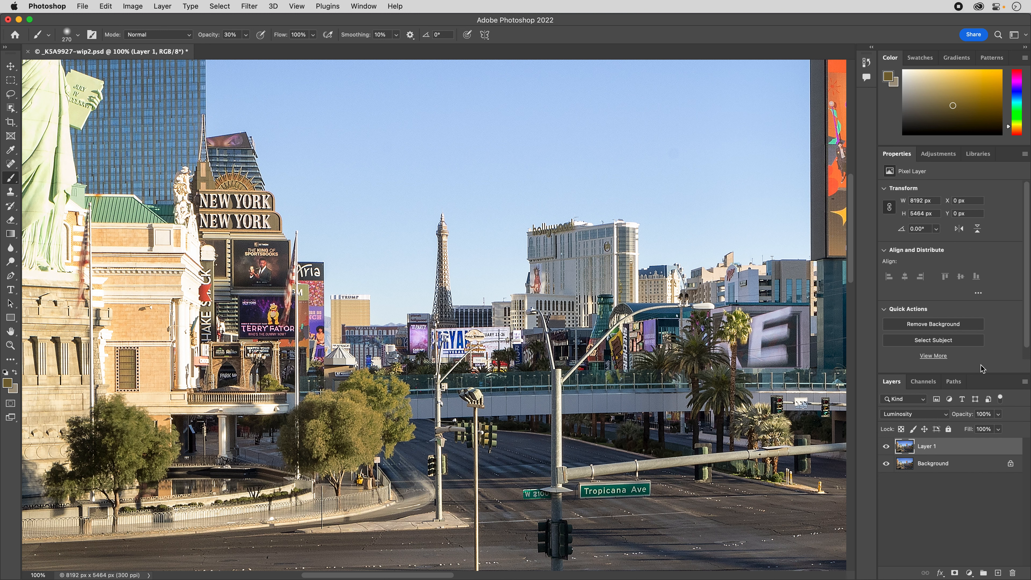
Reduce Layer 1's opacity to 33% and compare the full image with the layer hidden and shown.
left_click_drag(1001, 416, 920, 451)
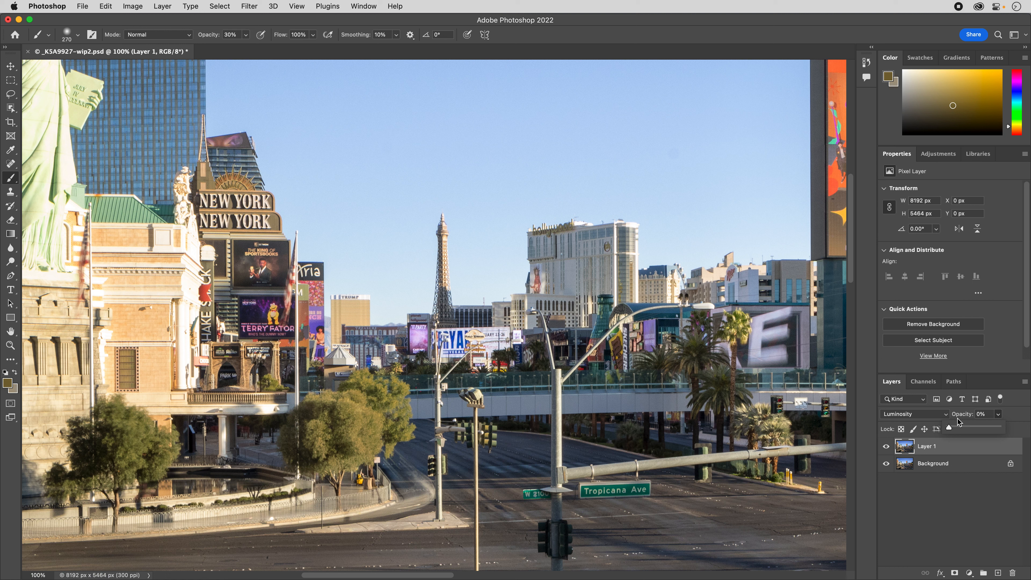
left_click_drag(952, 430, 964, 433)
left_click_drag(962, 429, 966, 432)
key("super+0")
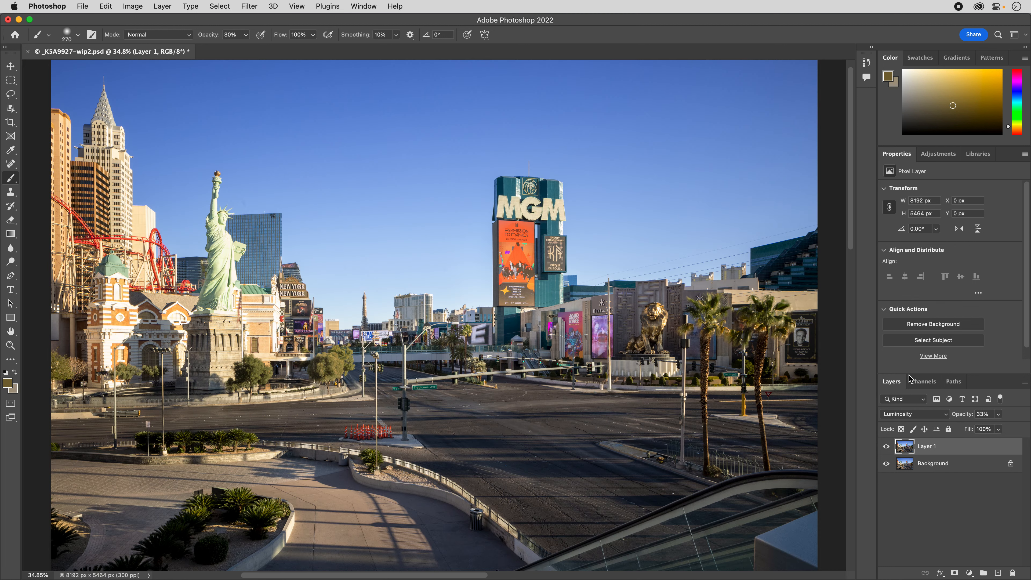
left_click(888, 447)
left_click(888, 447)
Save the sharpened document in Photoshop format as _K5A9927-wip3.psd in the 20220425-Layers folder.
key("super+s")
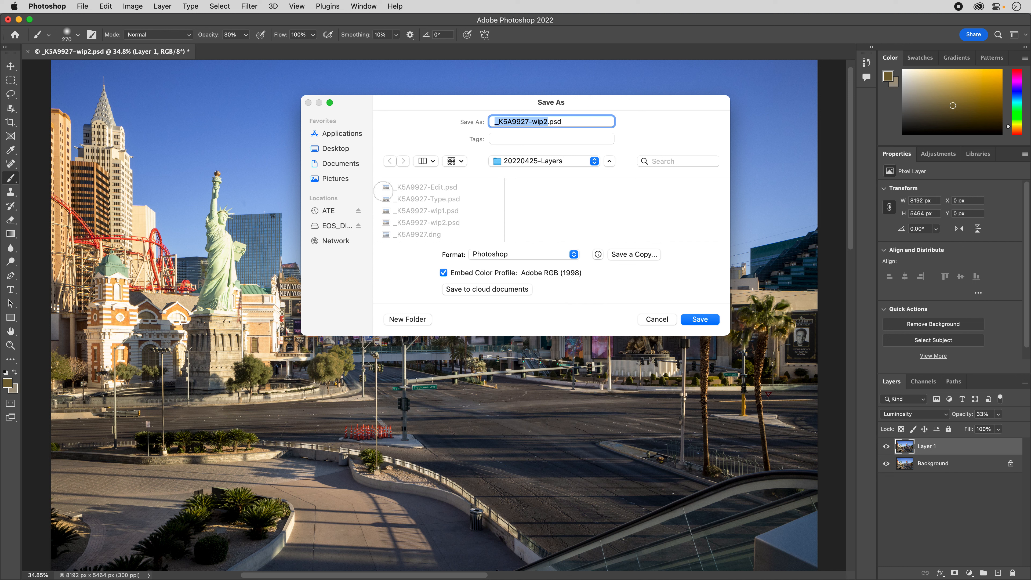
key("Right")
key("BackSpace")
key("Return")
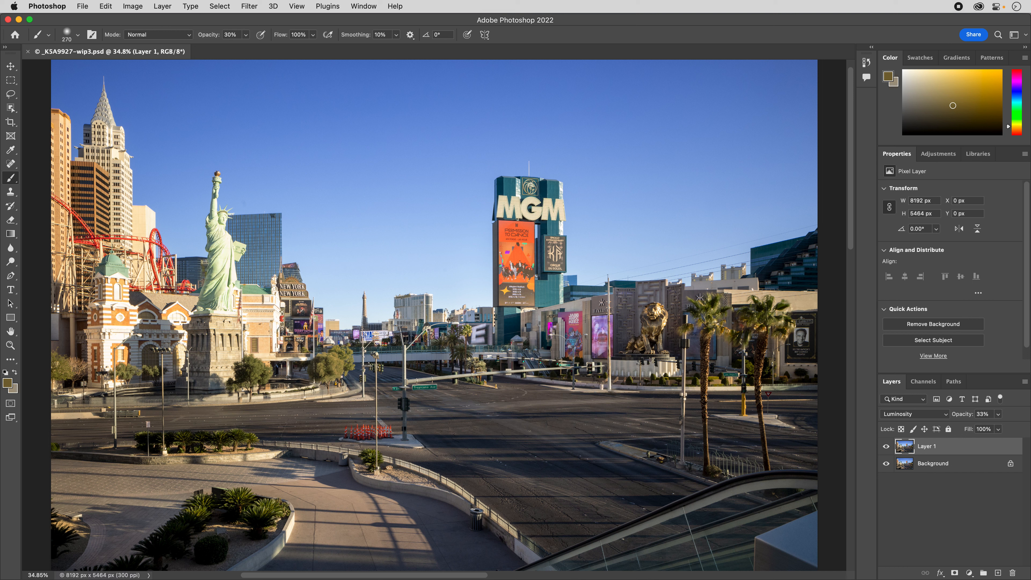
Switch to Lightroom Classic and synchronize the 20220425-Layers folder, importing new photos and scanning for metadata updates.
key("super+Tab")
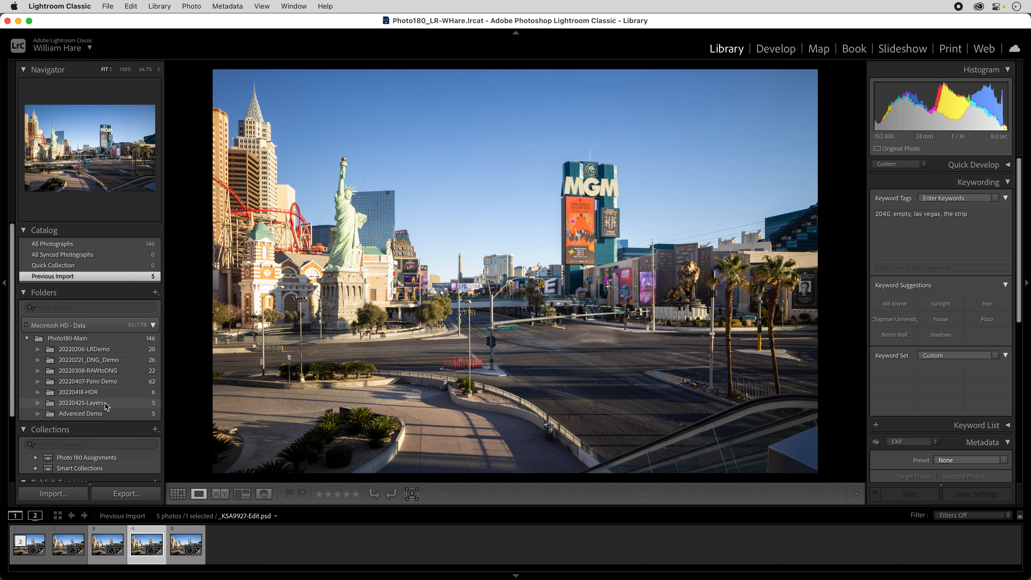
left_click(107, 413)
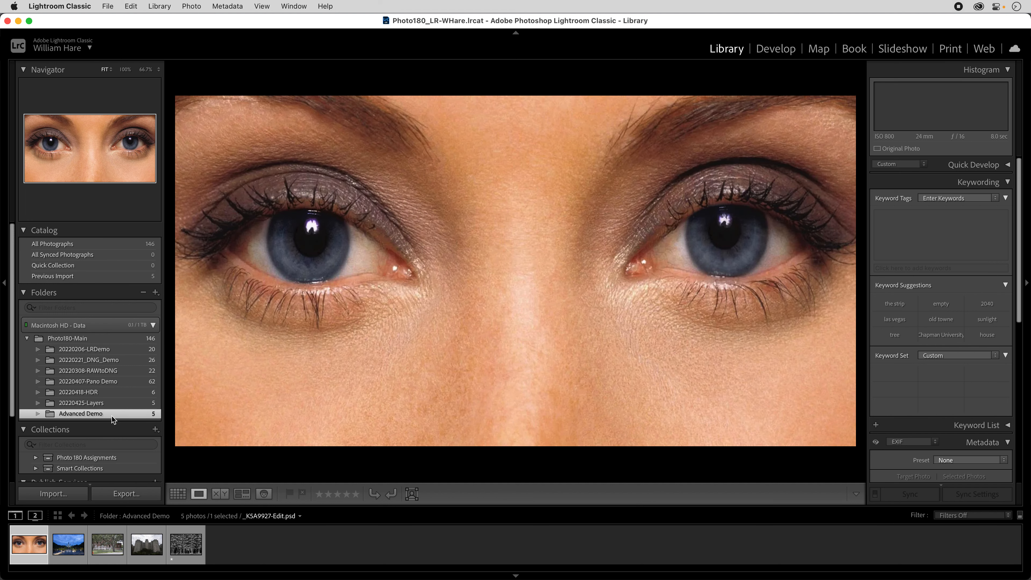
left_click(107, 405)
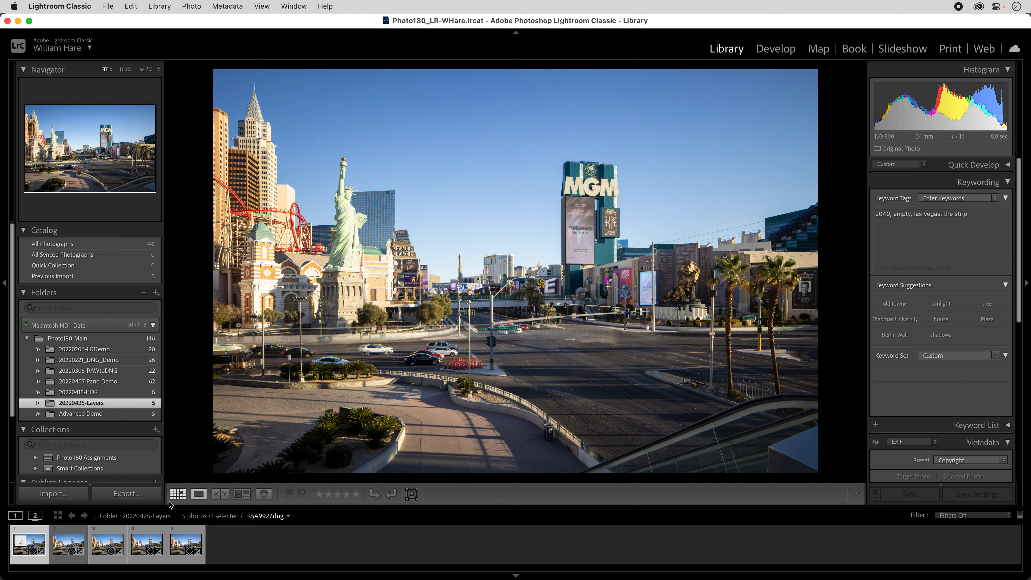
right_click(83, 405)
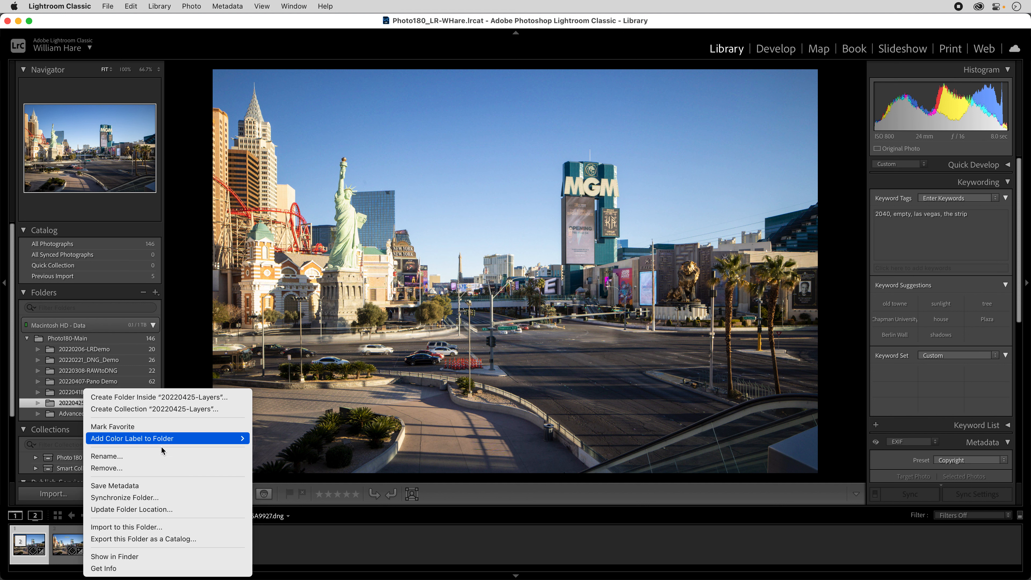
left_click(133, 503)
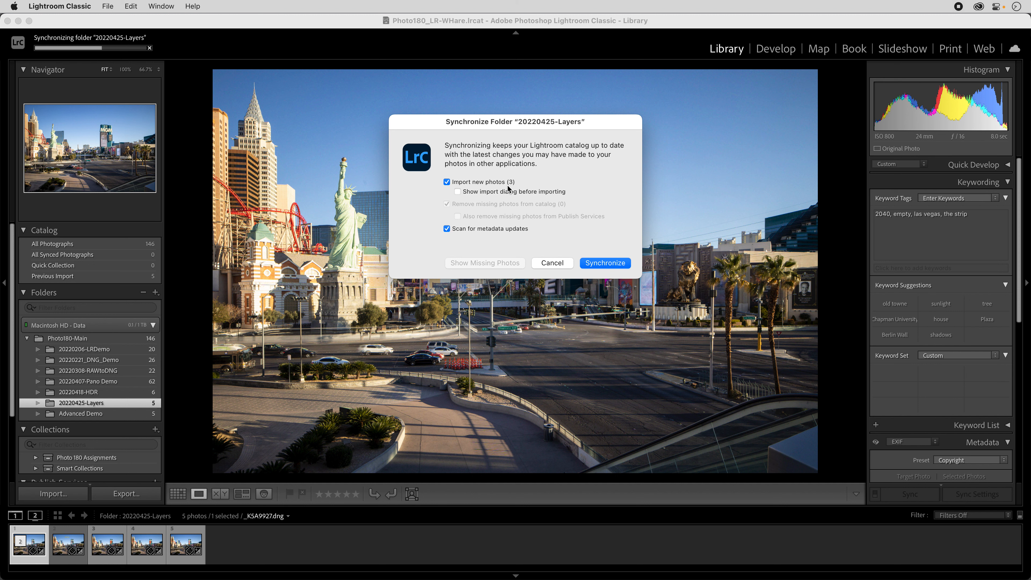
left_click(610, 263)
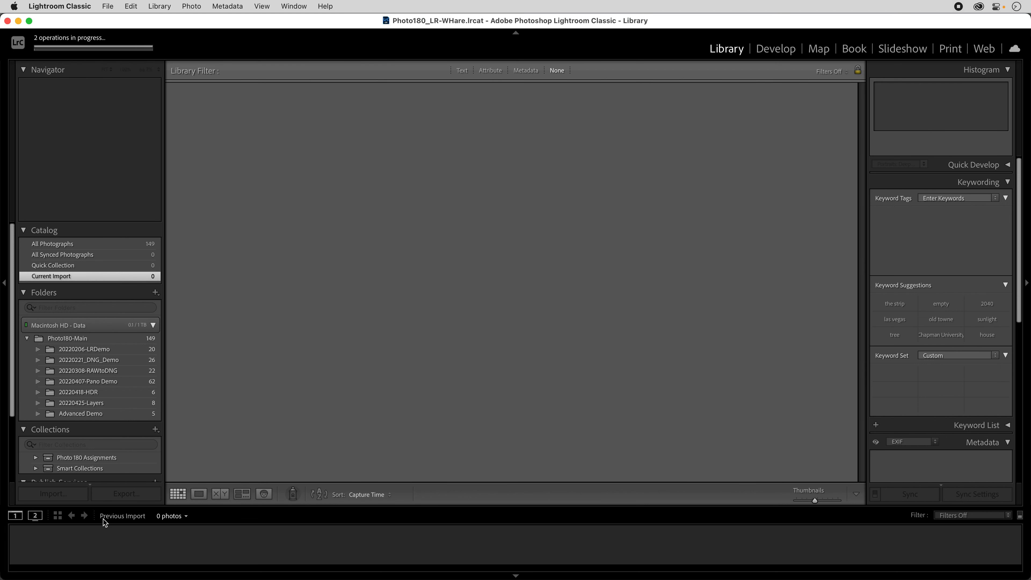
Compare the wip1, wip2 and wip3 versions from the 20220425-Layers folder one after another in the large single-photo view.
left_click(109, 404)
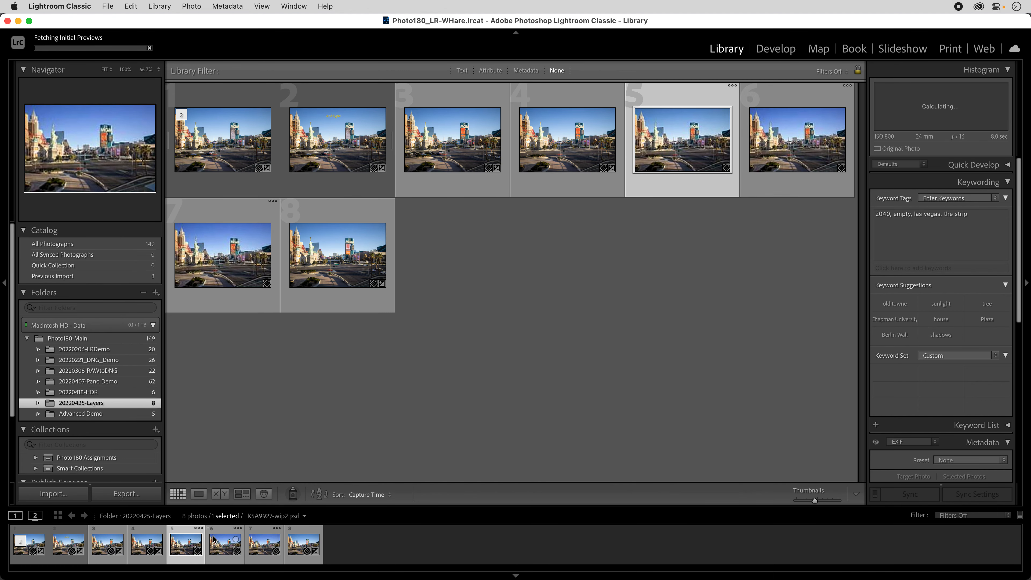
double_click(186, 548)
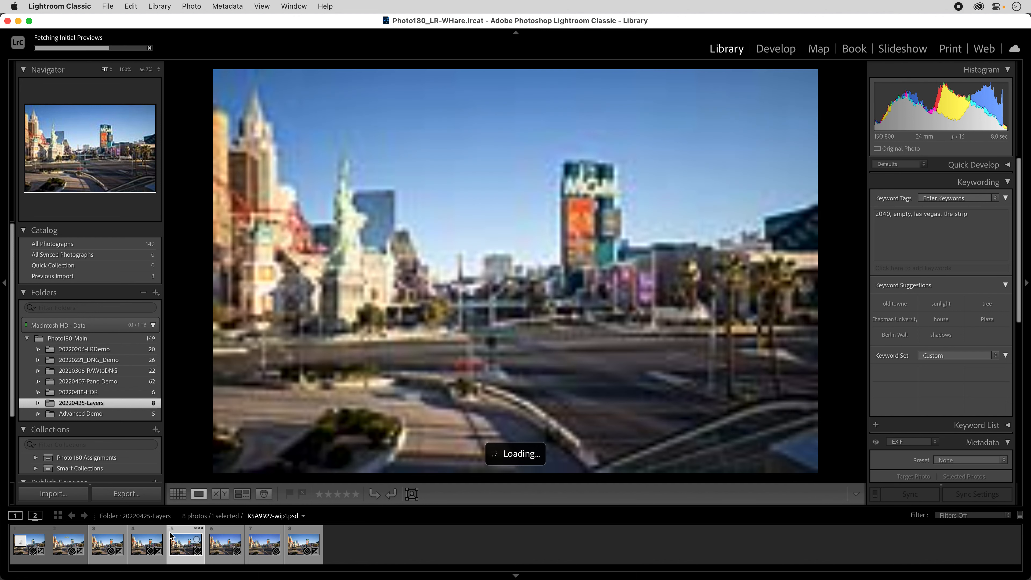
key("Right")
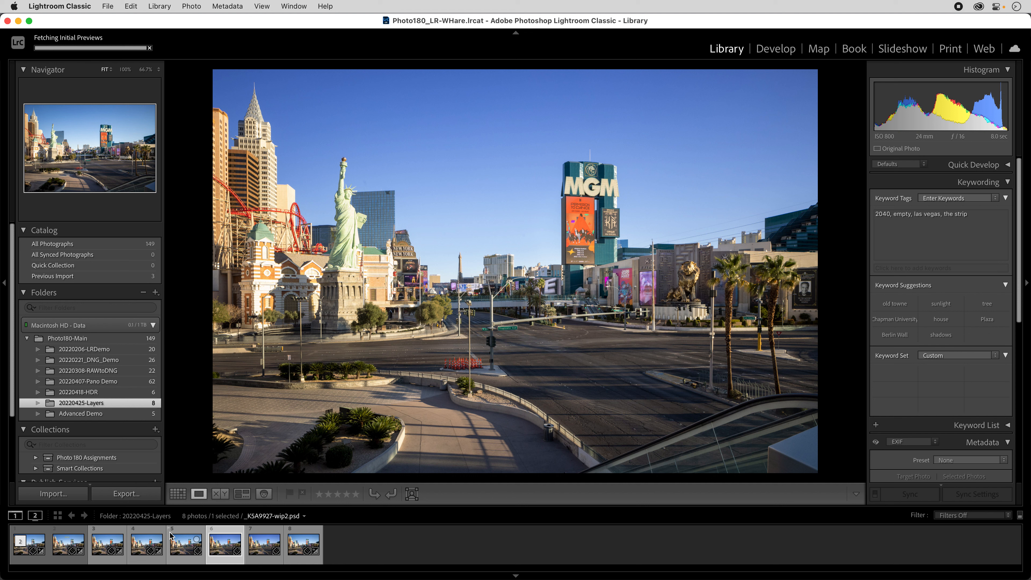
key("Left")
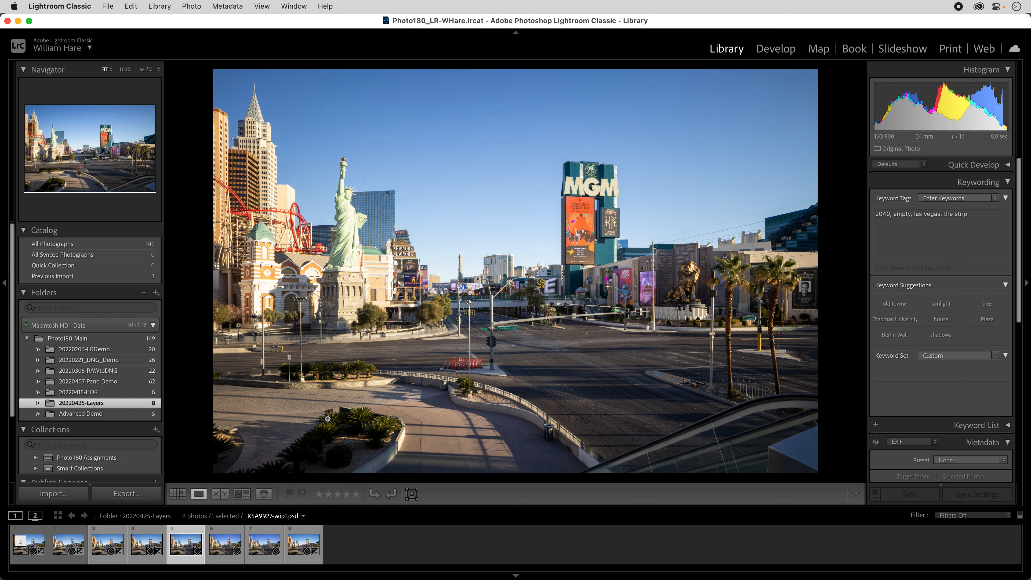
key("Right")
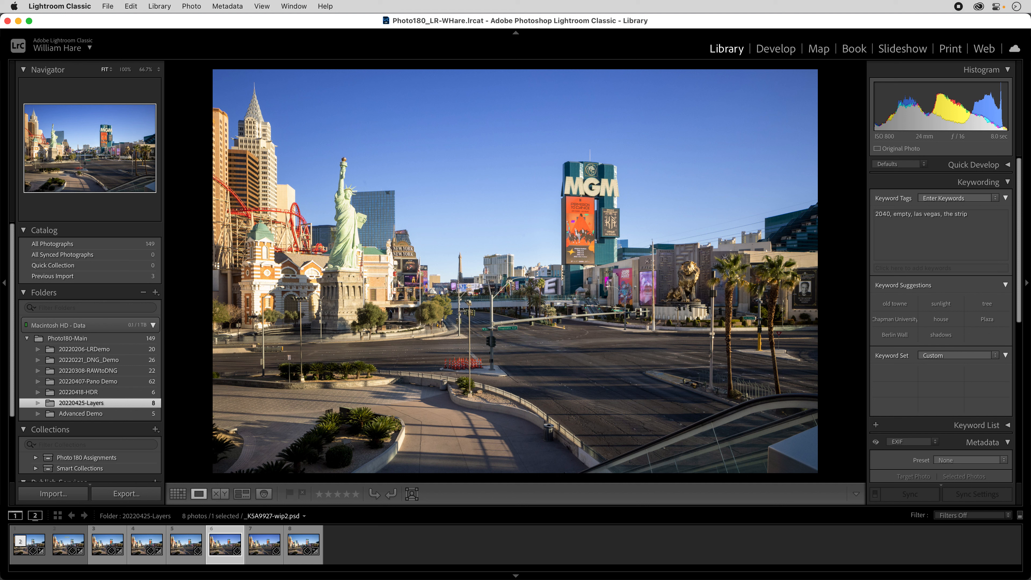
key("Left")
key("Right")
key("Left")
key("Right")
key("Left")
key("Right")
key("Right")
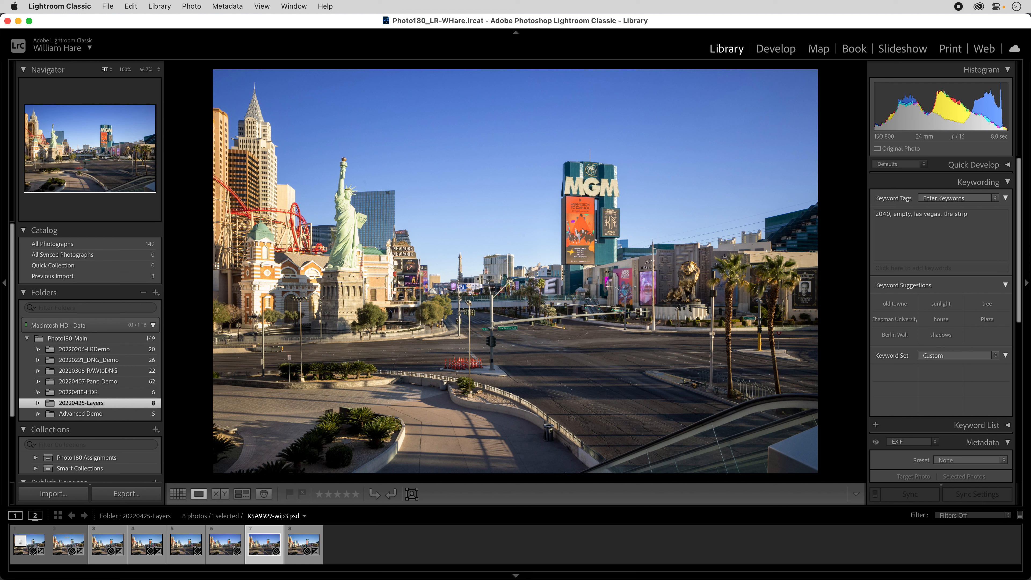
key("Left")
key("Right")
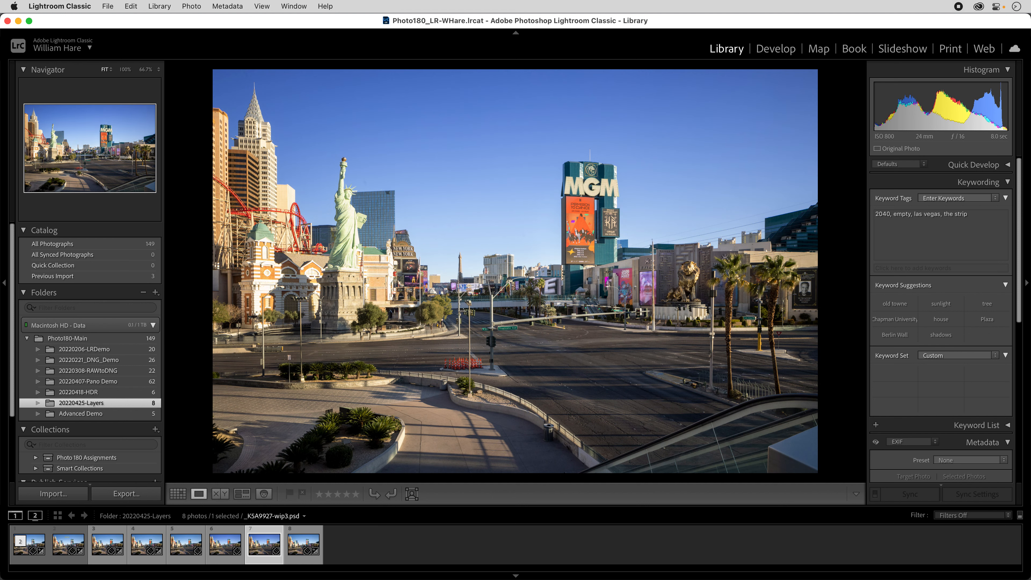